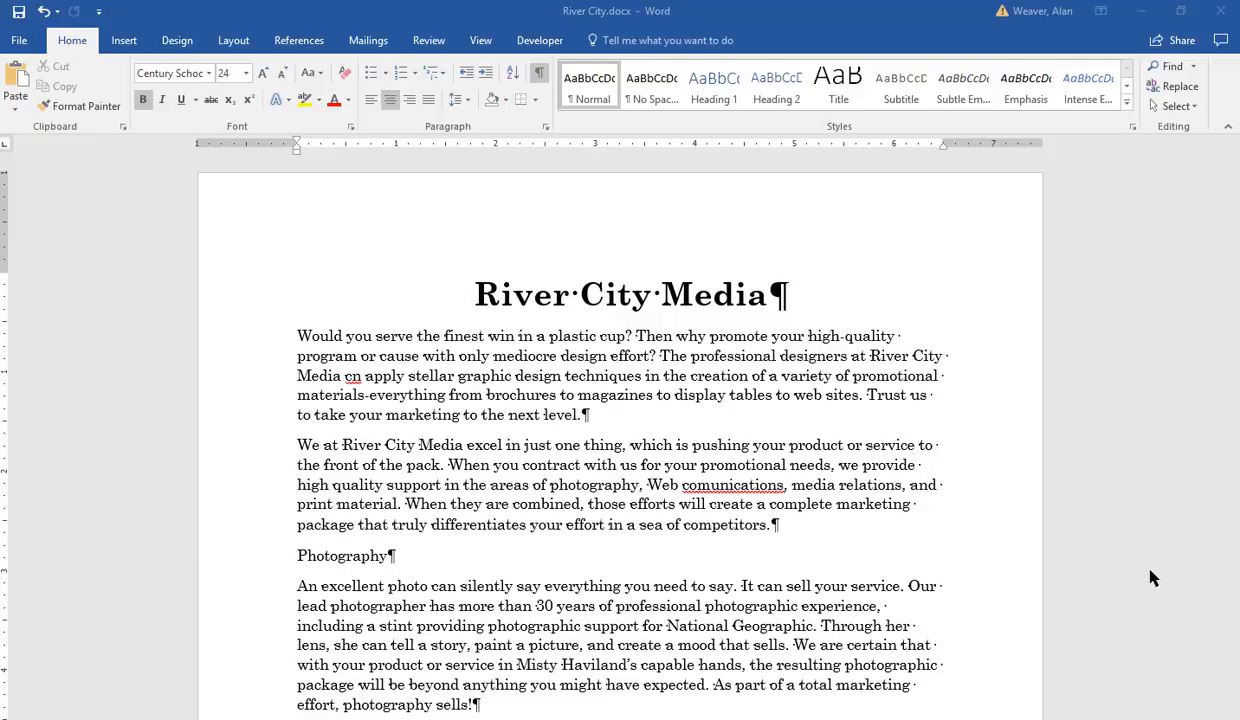
# Step: Run a spelling and grammar check from the document's start and correct "comunications" to "communications"
pyautogui.click(465, 294)
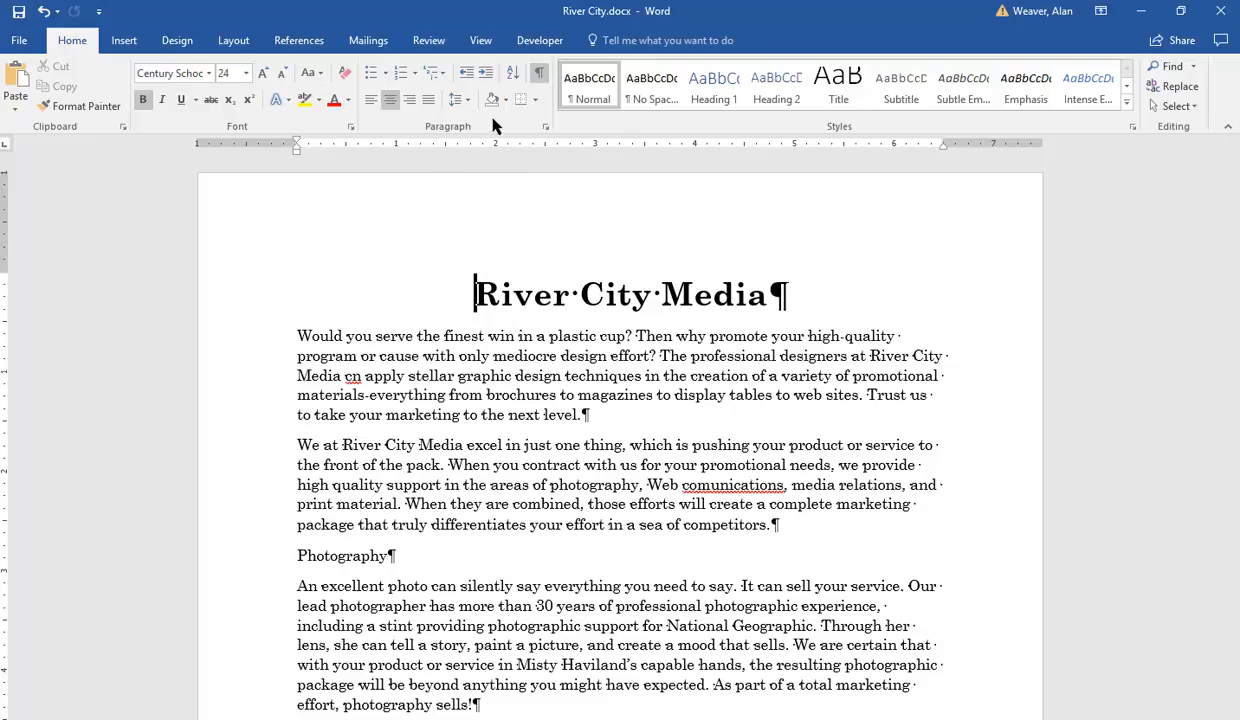
pyautogui.click(423, 40)
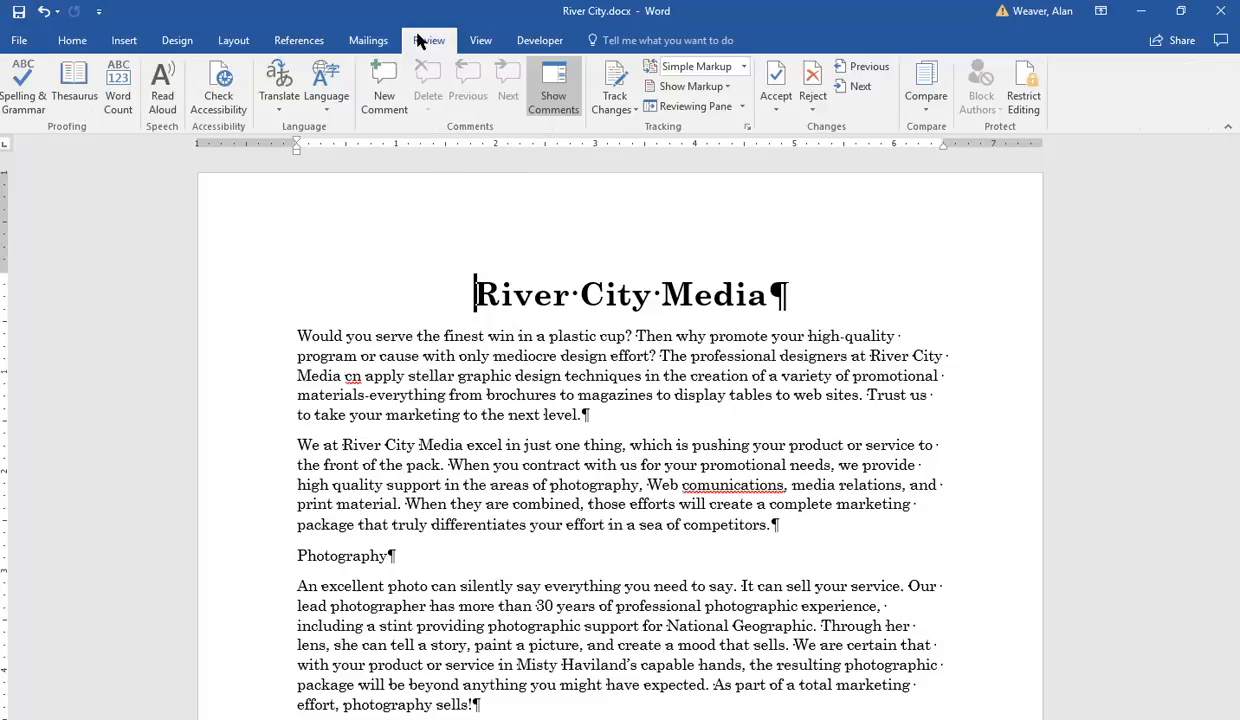
pyautogui.click(10, 88)
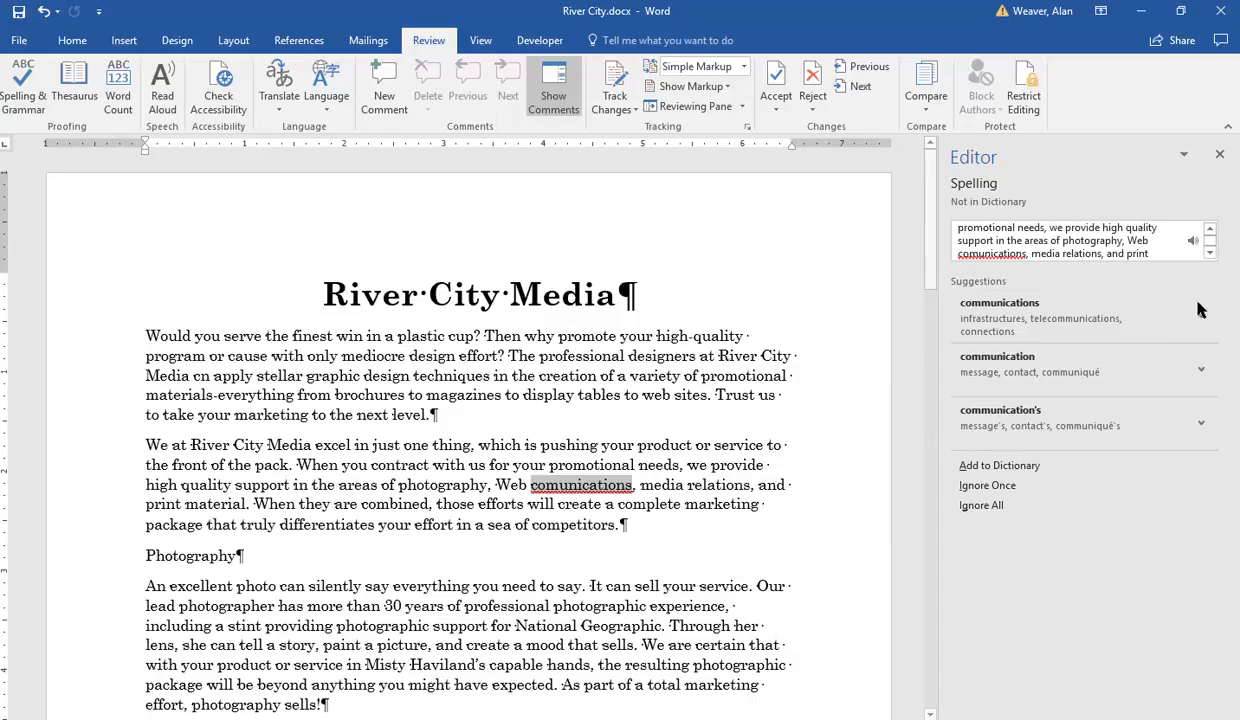
pyautogui.click(1012, 322)
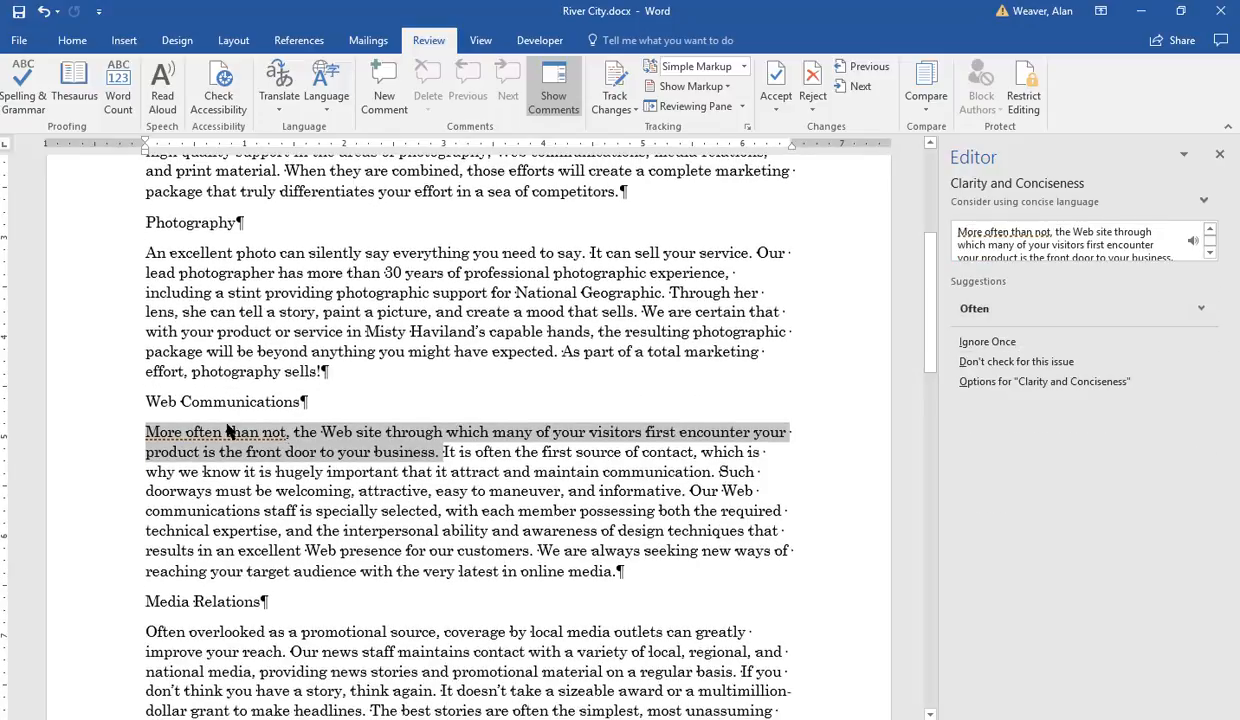
# Step: Accept the remaining suggestions, changing to "Often,", using "a", and removing "definitely", then finish the check
pyautogui.click(972, 310)
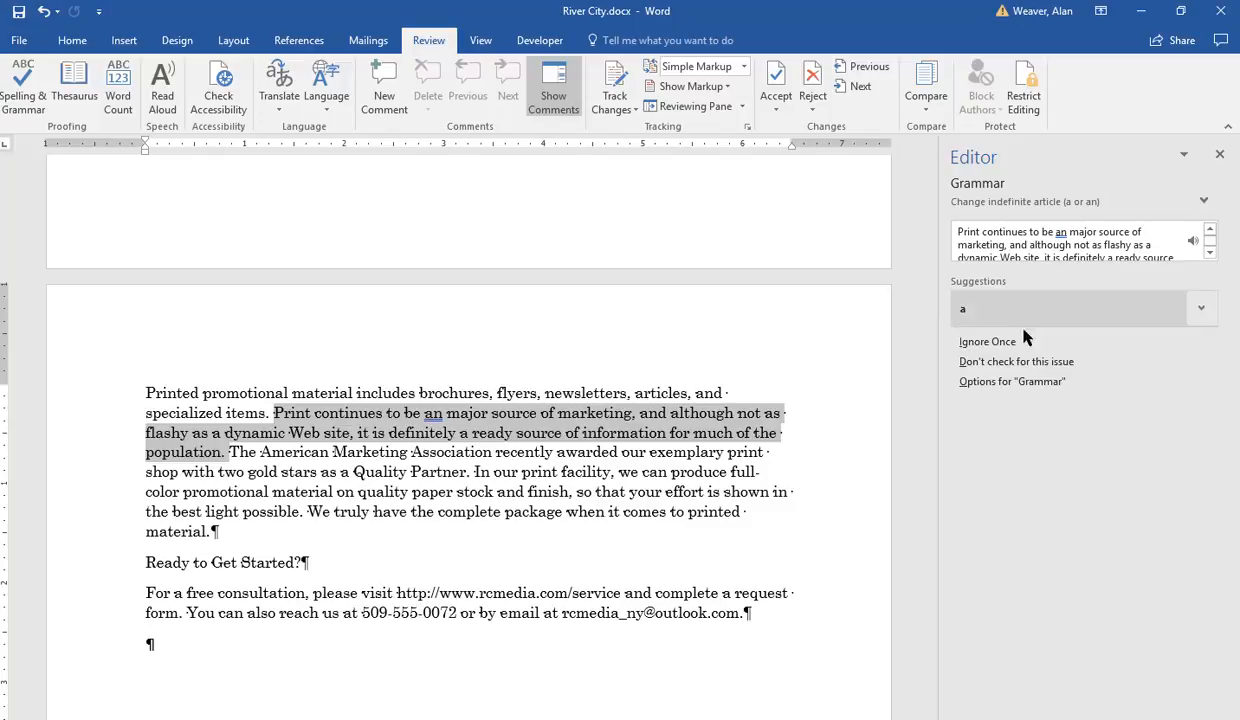
pyautogui.click(965, 313)
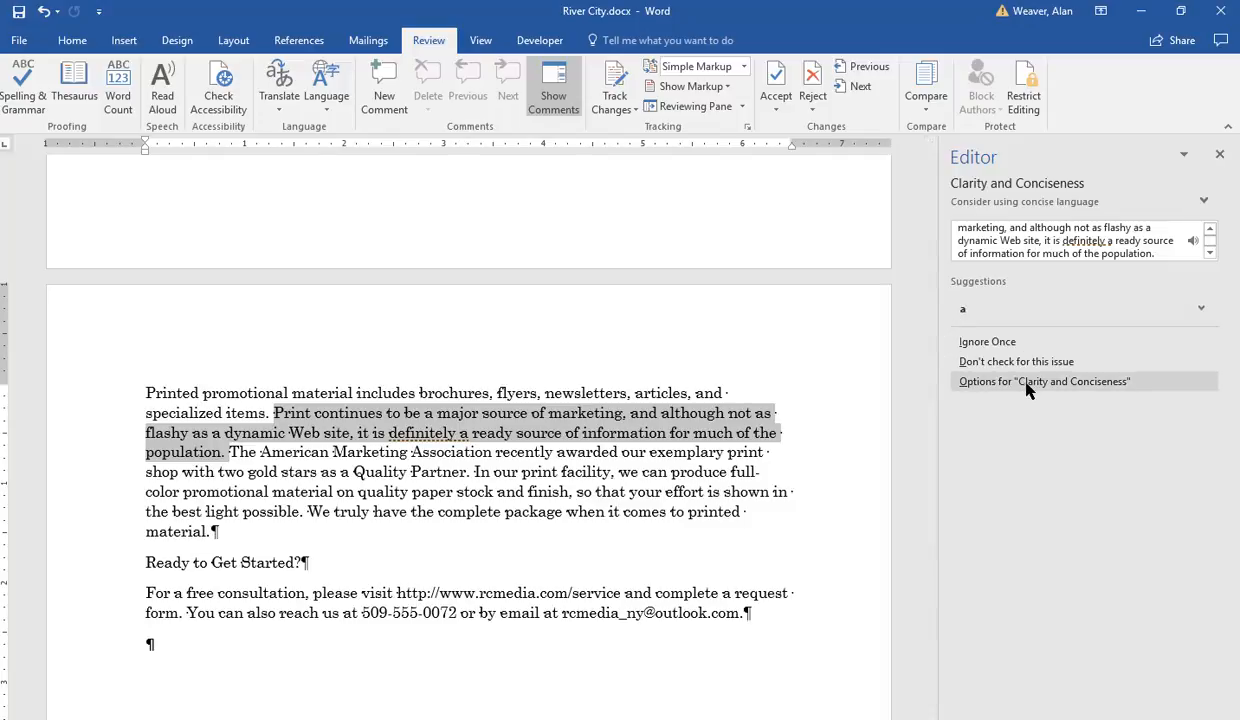
pyautogui.click(940, 309)
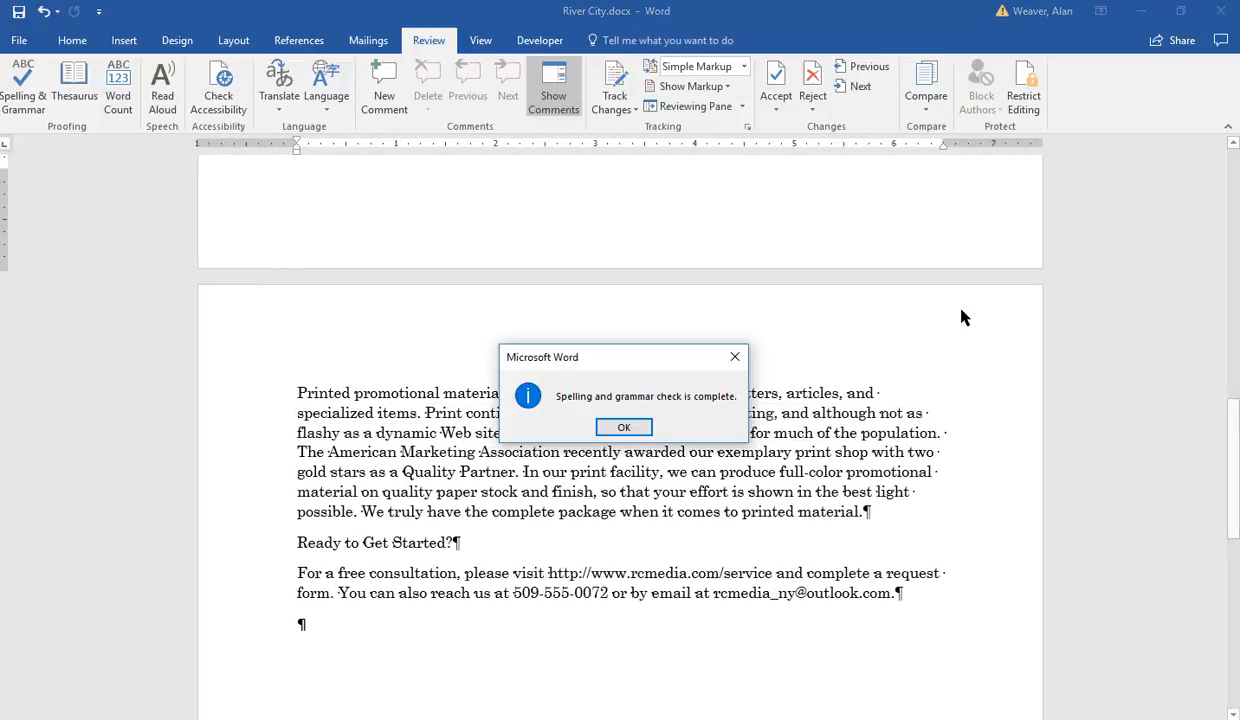
pyautogui.click(629, 430)
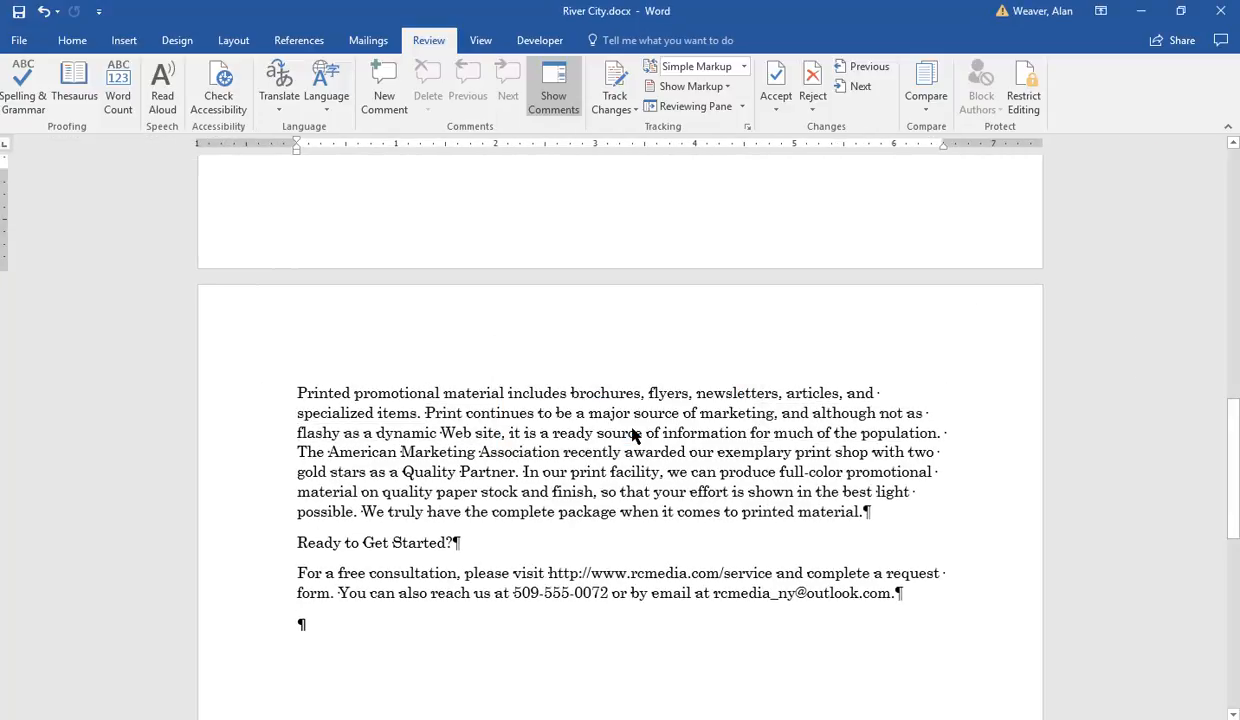
# Step: Find "cn" in the document, correct it to "can", and close the search pane
pyautogui.hotkey('ctrl', 'Home')
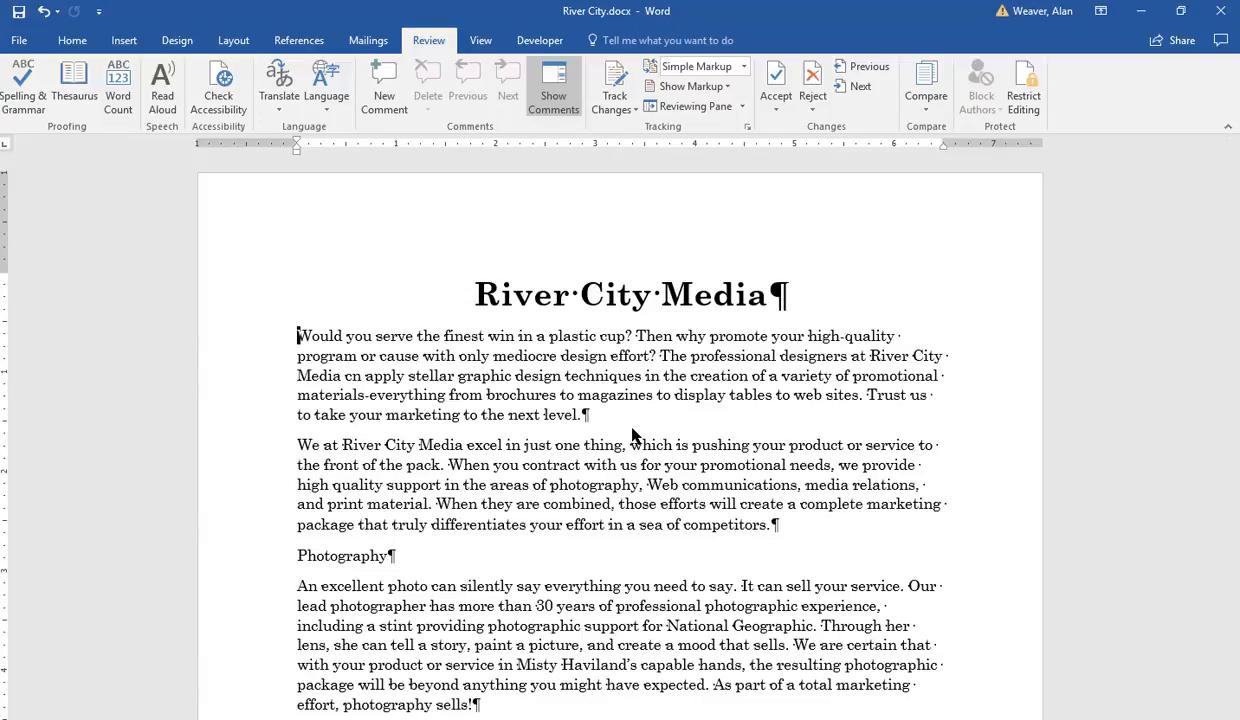
pyautogui.hotkey('ctrl', 'f')
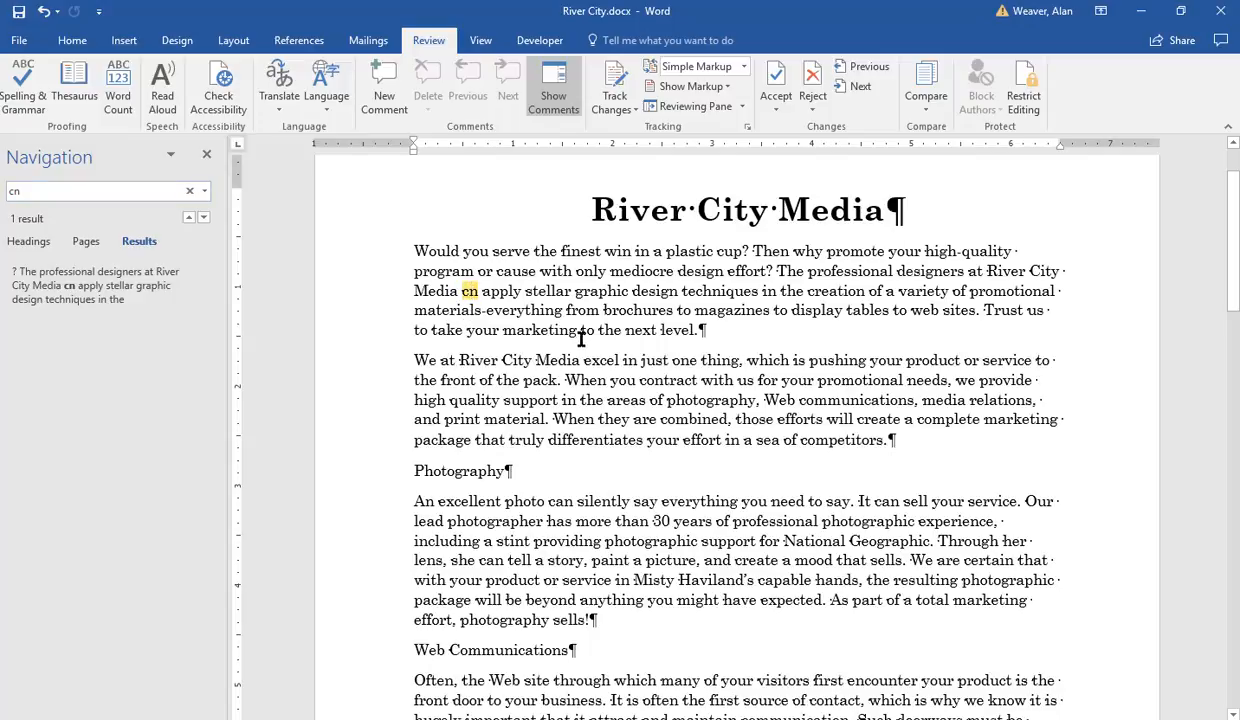
pyautogui.write('a')
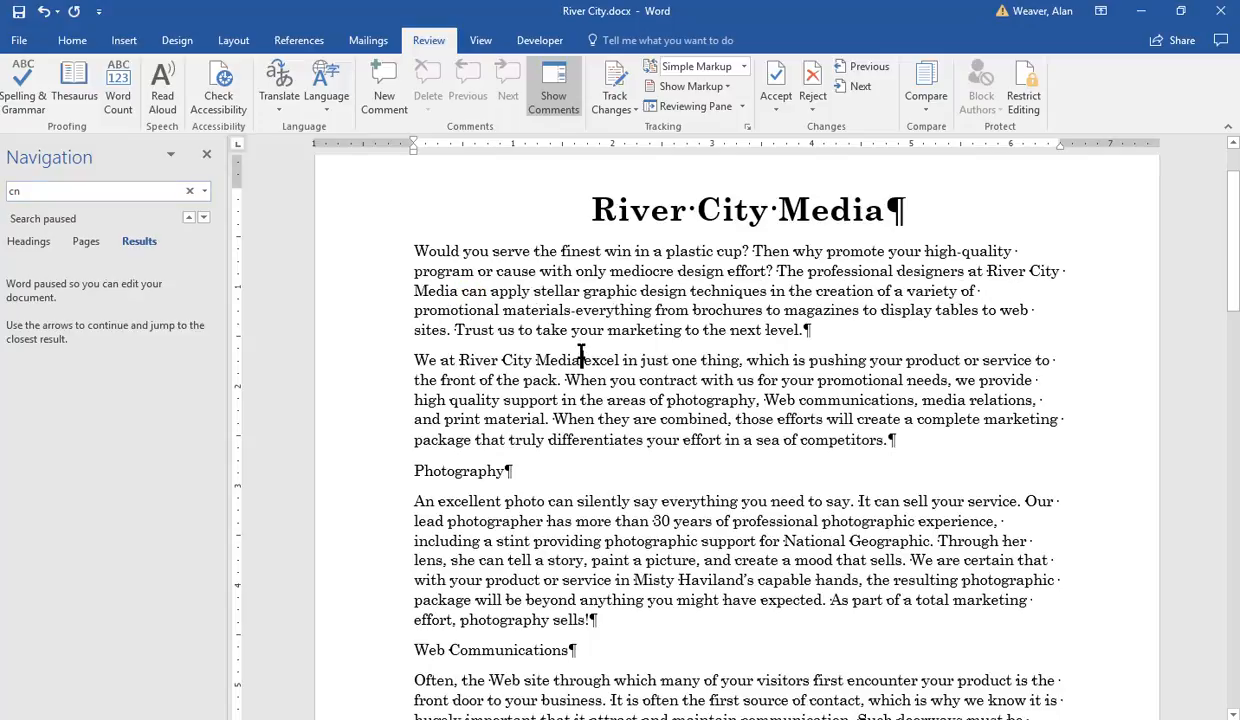
pyautogui.click(206, 154)
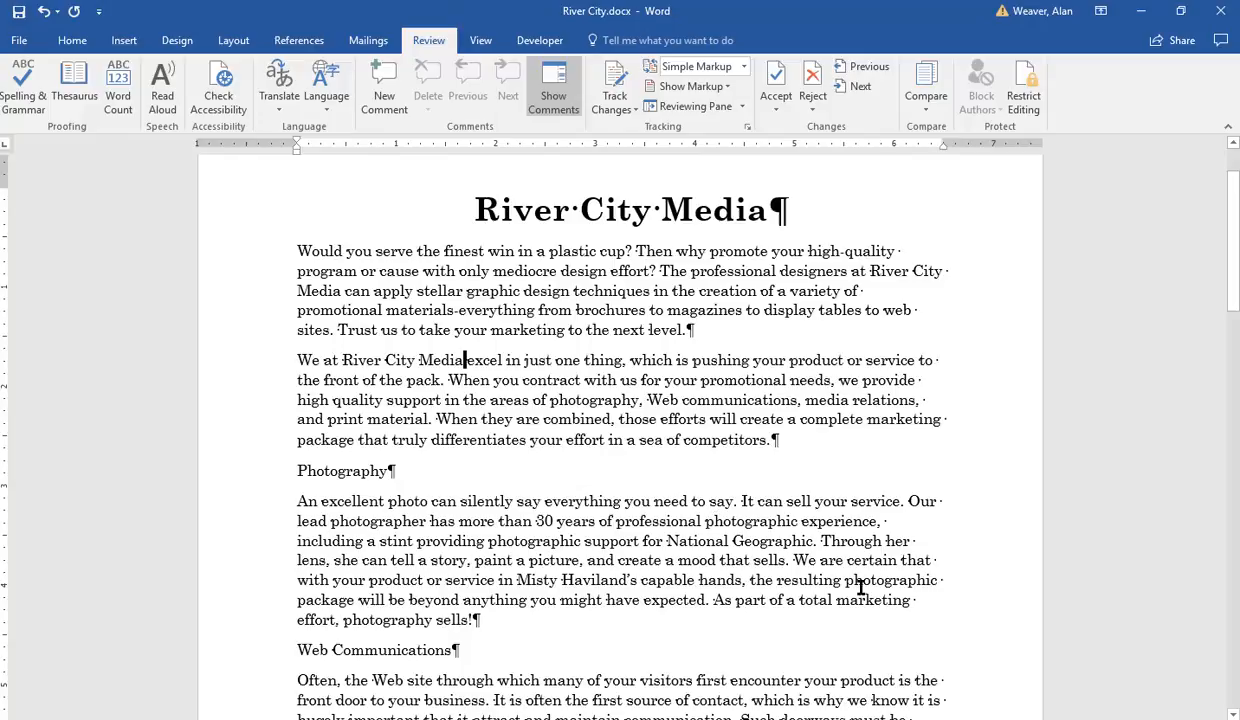
# Step: Set custom left and right page margins of 1.5 inches
pyautogui.scroll(-1, 961, 611)
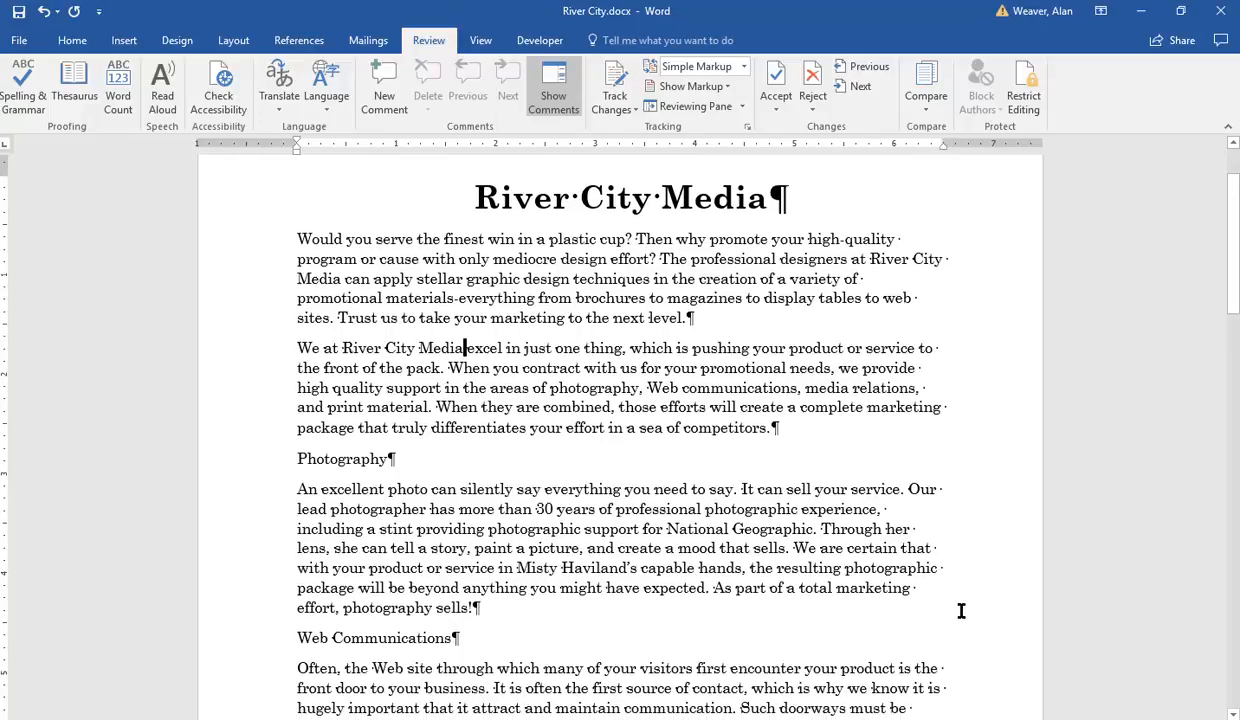
pyautogui.scroll(-3, 955, 608)
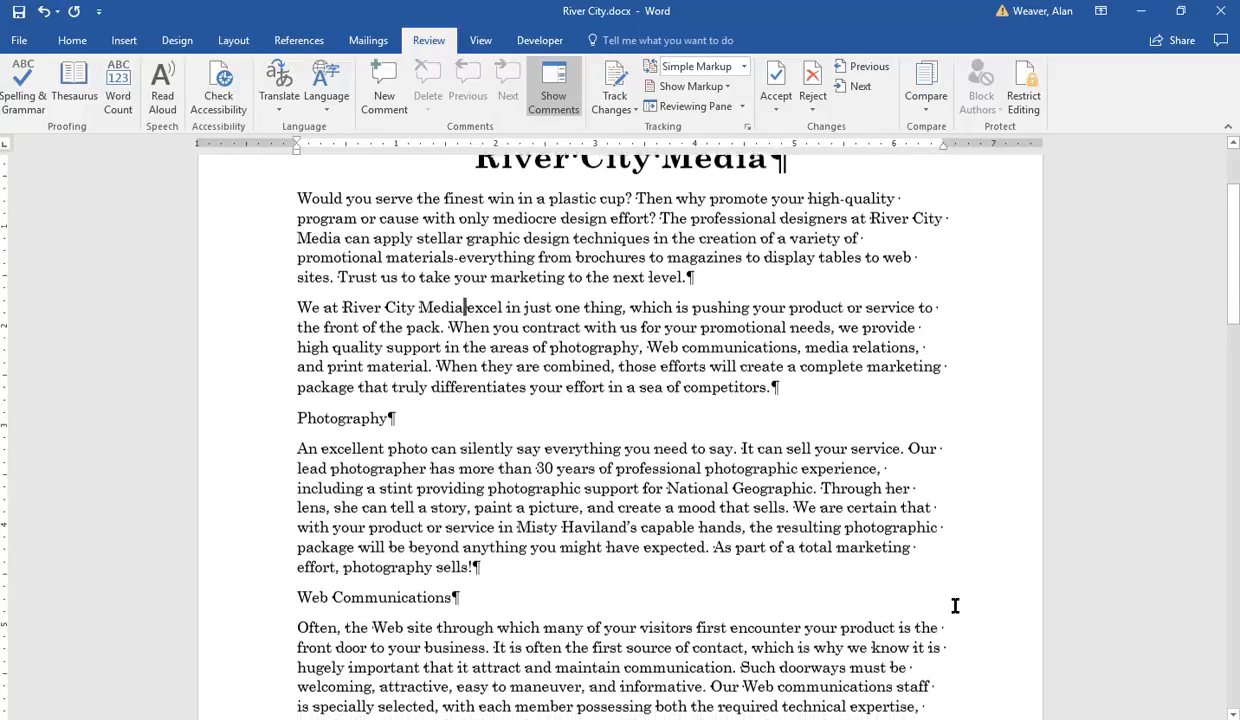
pyautogui.scroll(-4, 955, 606)
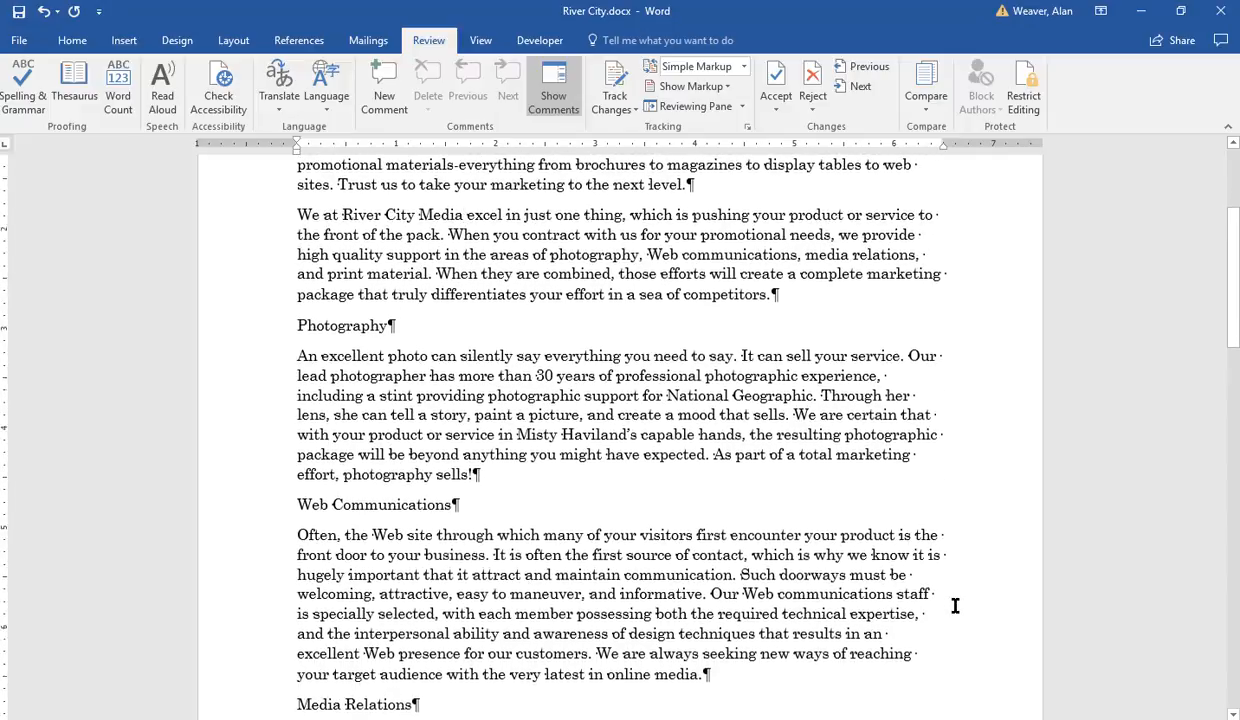
pyautogui.scroll(-1, 955, 606)
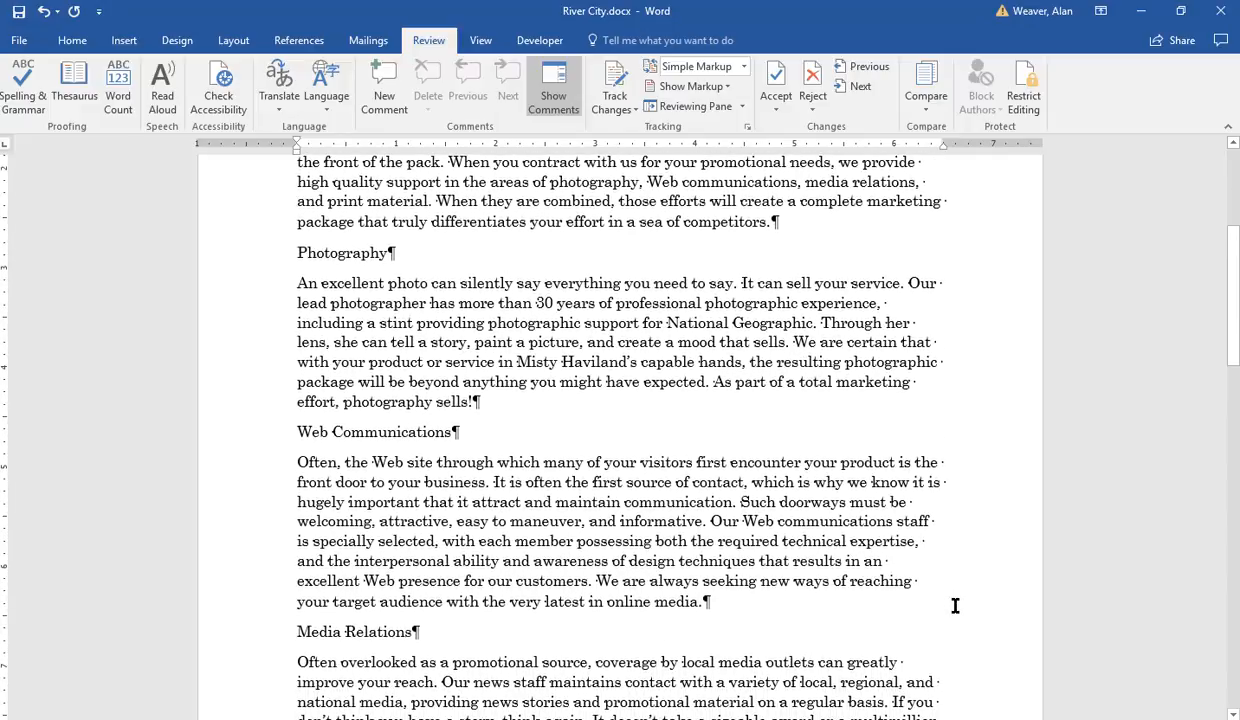
pyautogui.scroll(1, 944, 581)
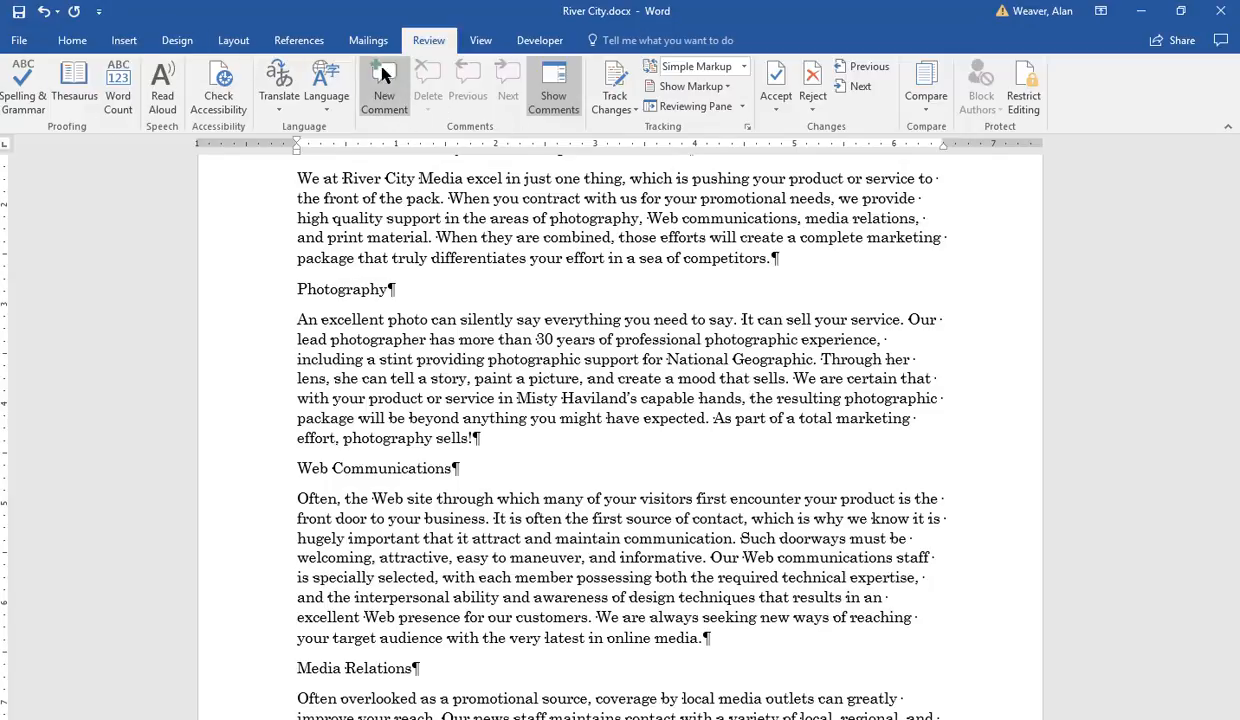
pyautogui.click(234, 41)
pyautogui.click(16, 104)
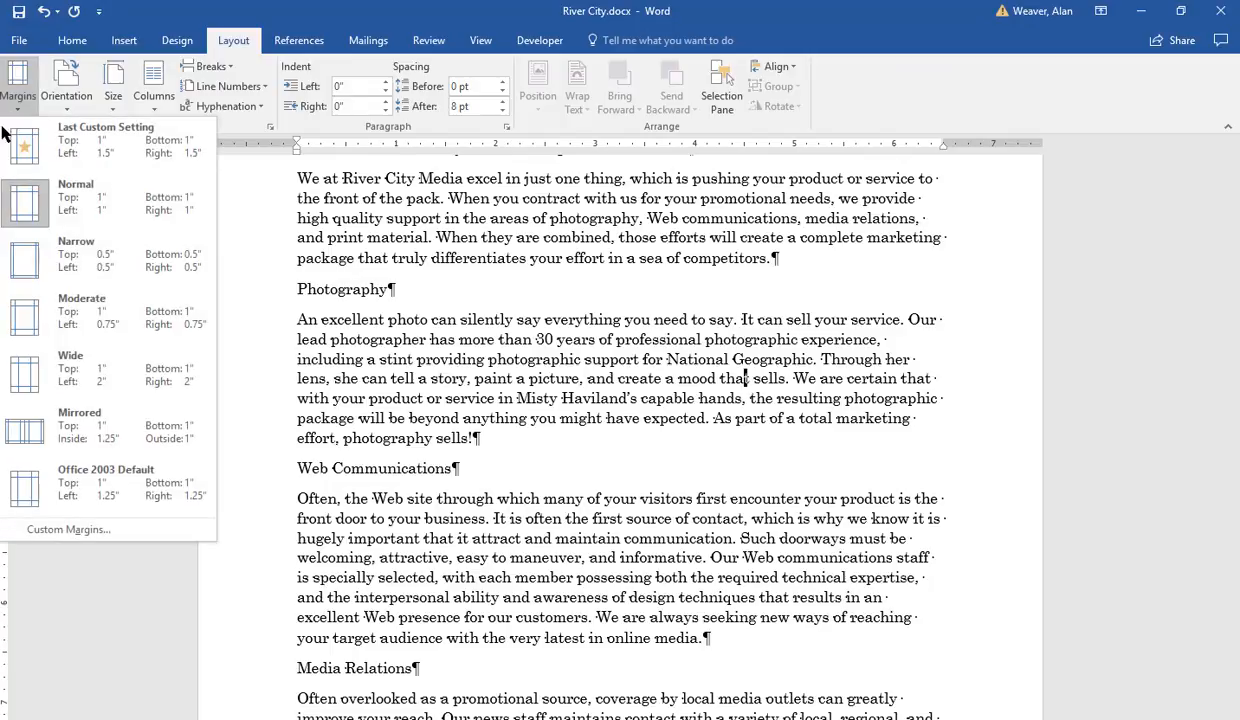
pyautogui.click(58, 531)
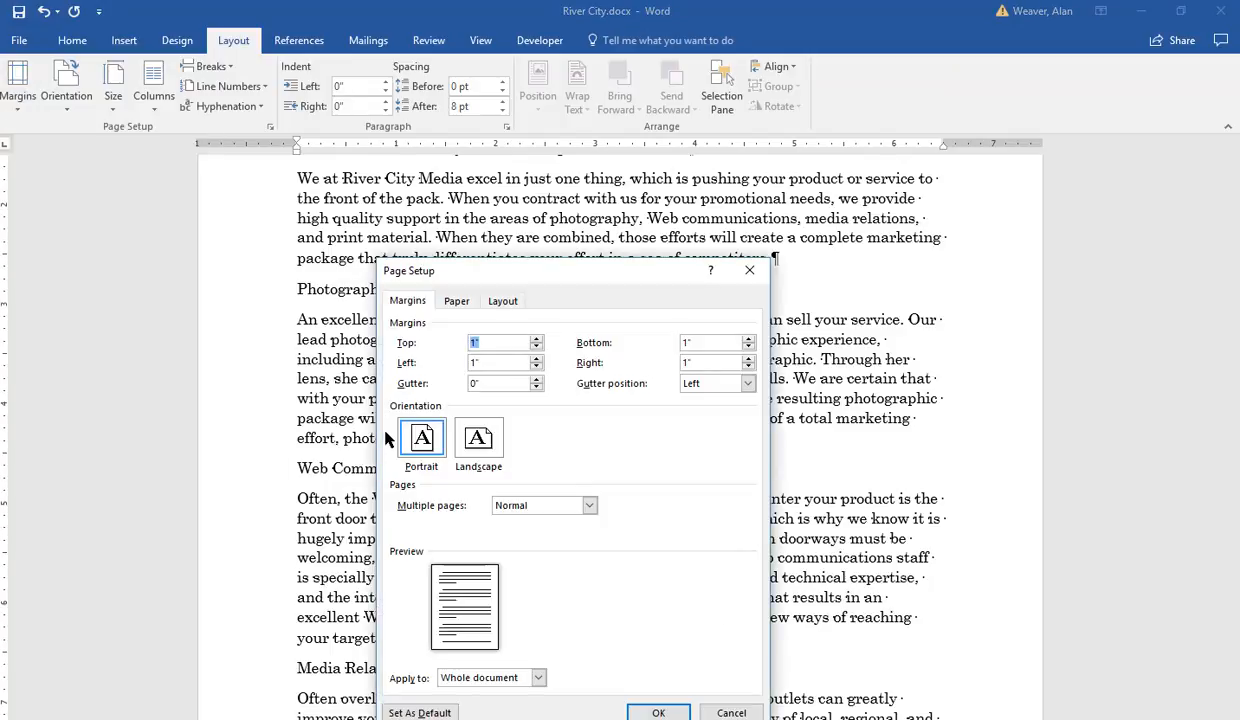
pyautogui.write('1.5')
pyautogui.press('Tab')
pyautogui.press('Return')
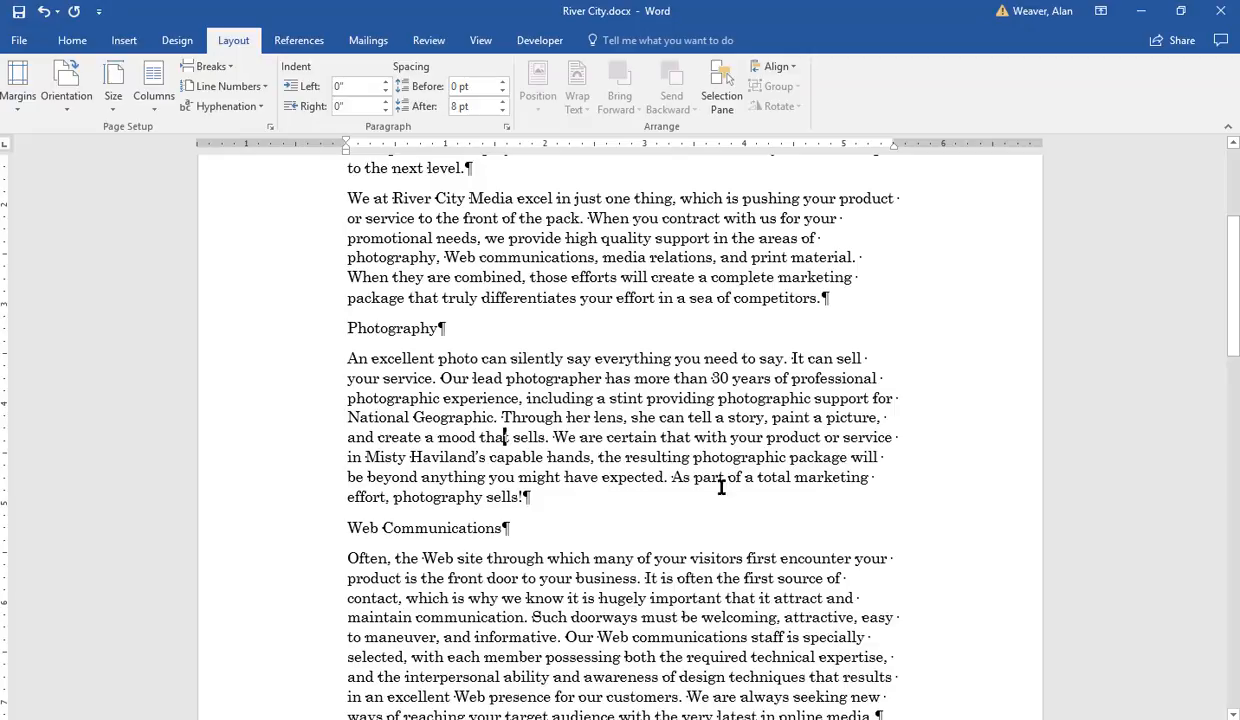
# Step: Apply the Banded theme to the document
pyautogui.scroll(-1, 767, 525)
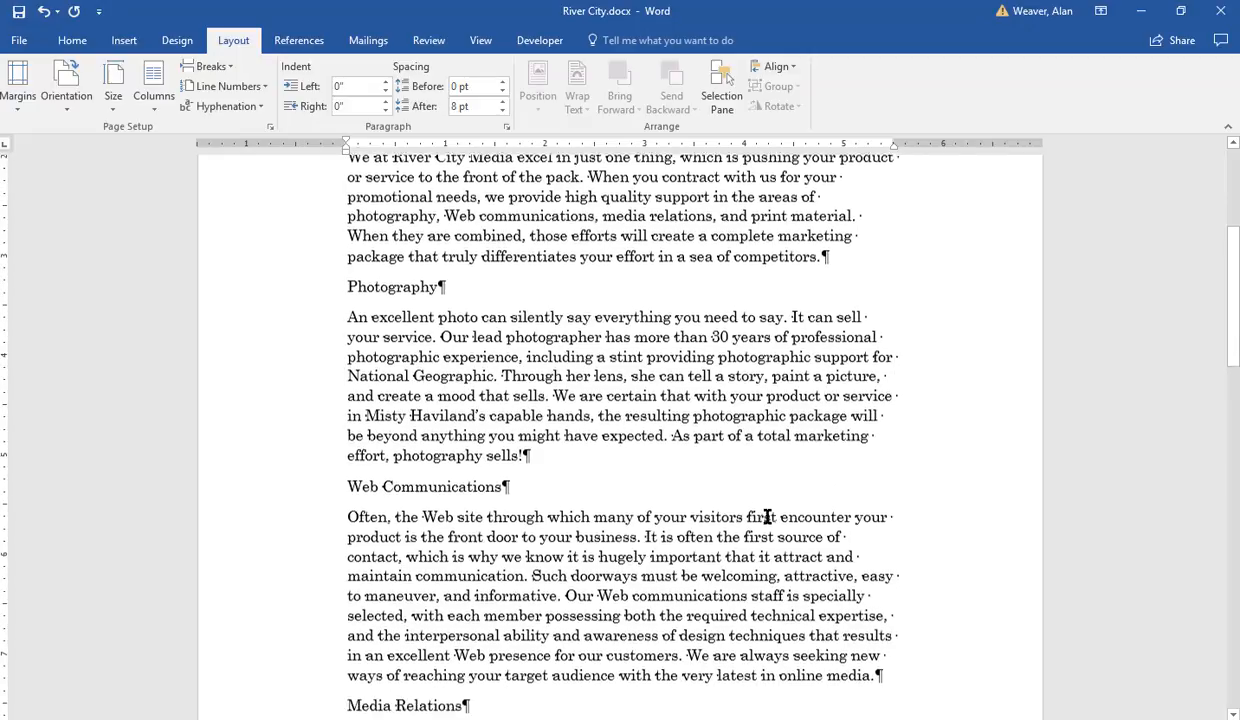
pyautogui.scroll(-2, 767, 517)
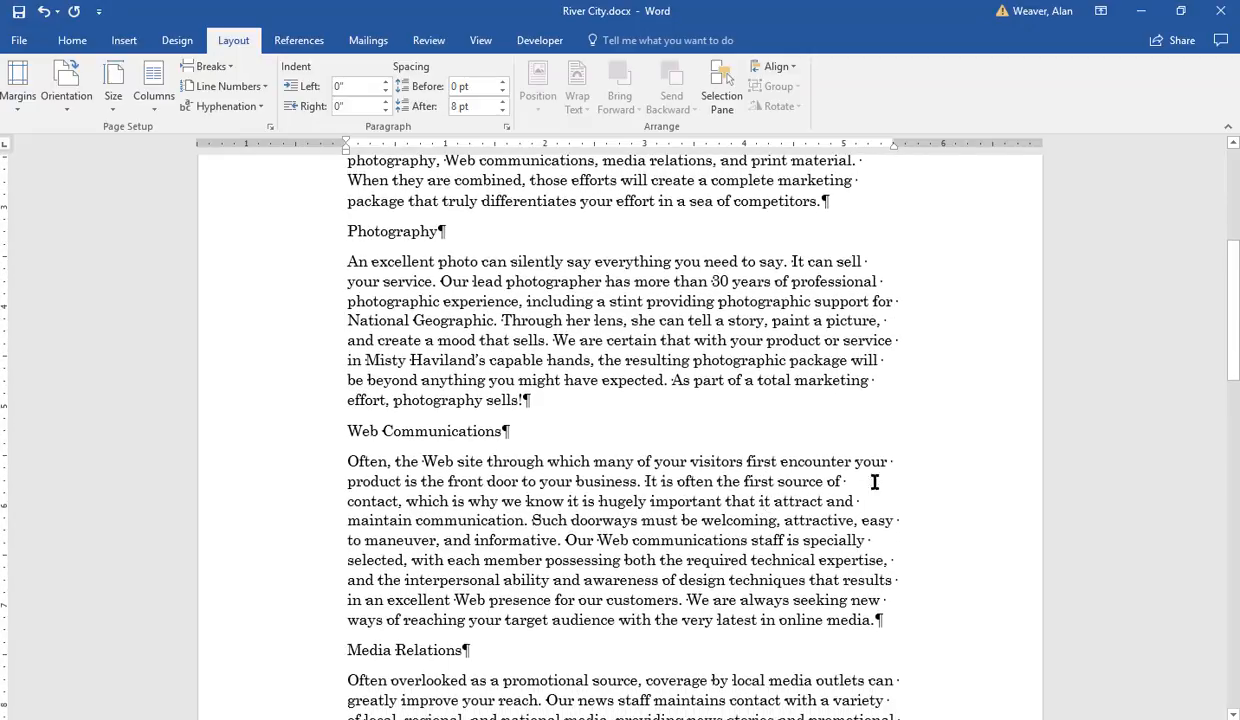
pyautogui.scroll(1, 930, 440)
pyautogui.moveTo(1229, 332); pyautogui.dragTo(1200, 215)
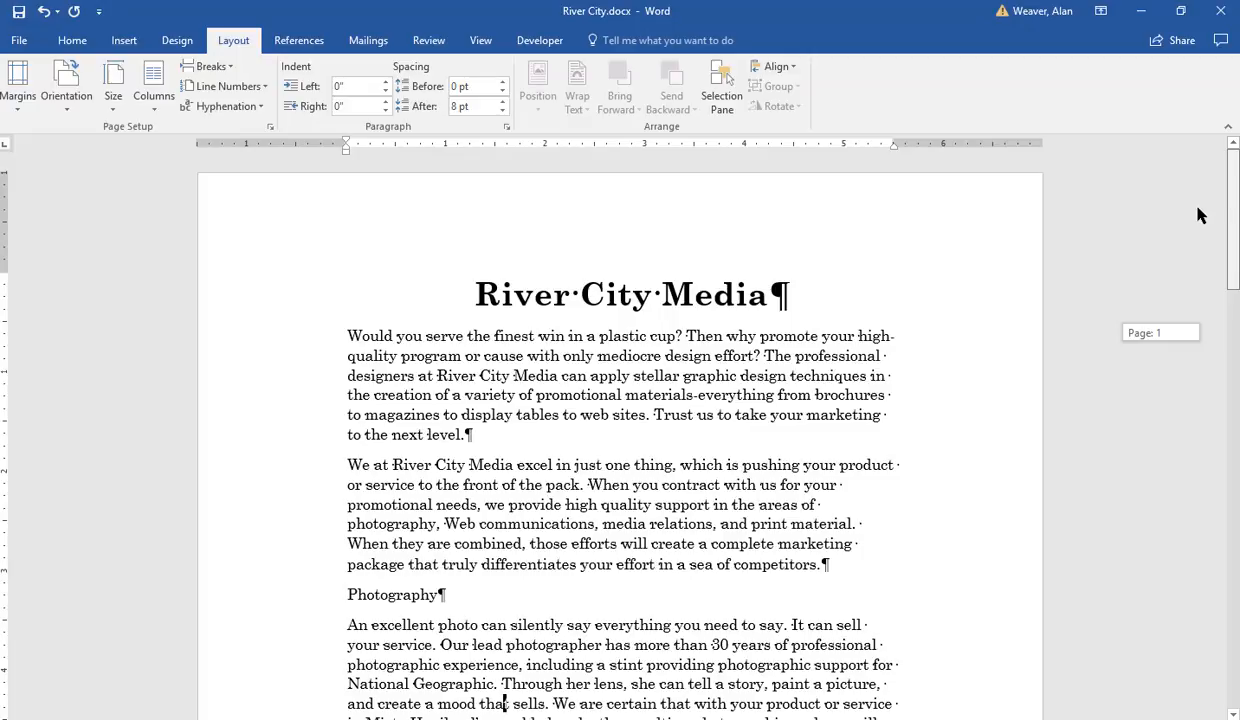
pyautogui.moveTo(1200, 215); pyautogui.dragTo(1200, 215)
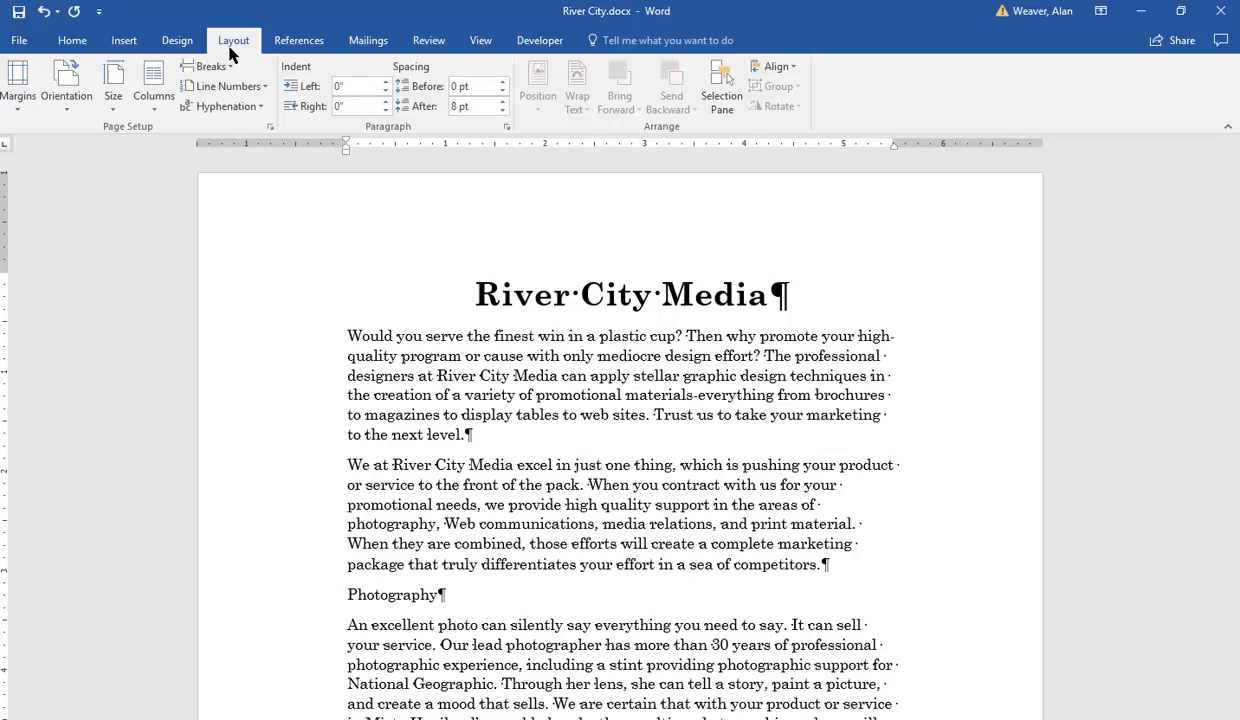
pyautogui.click(178, 44)
pyautogui.click(19, 112)
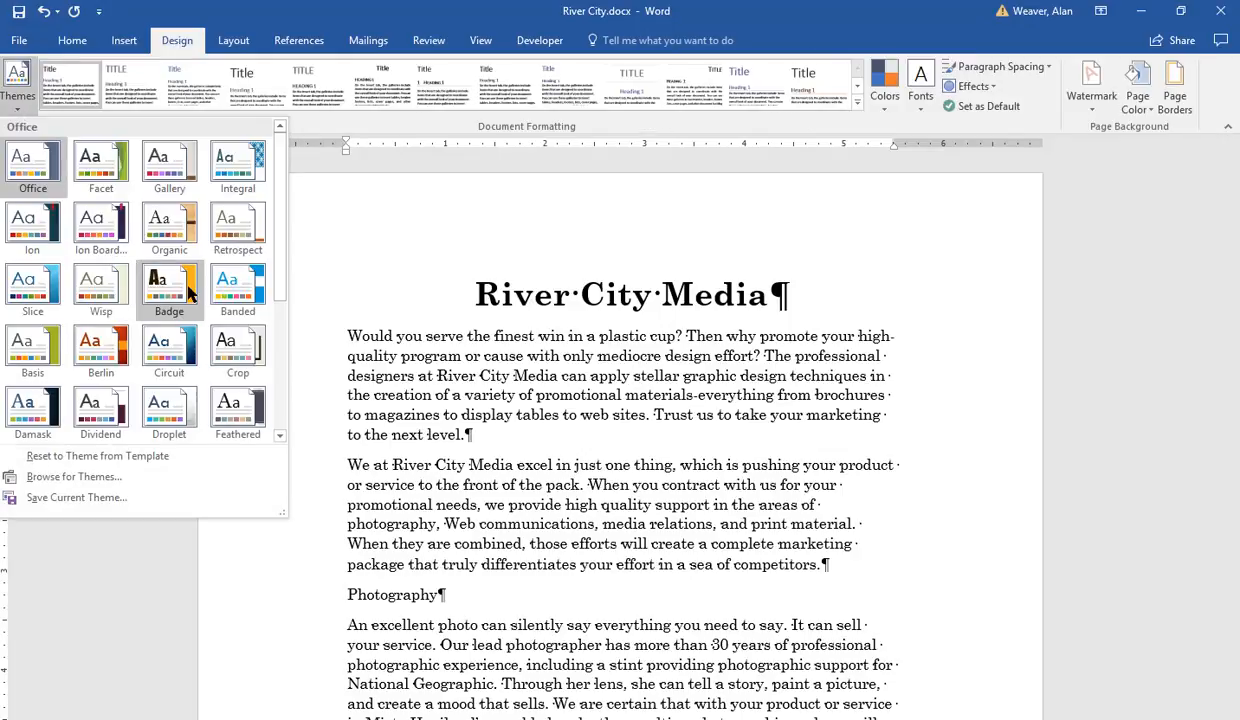
pyautogui.click(238, 345)
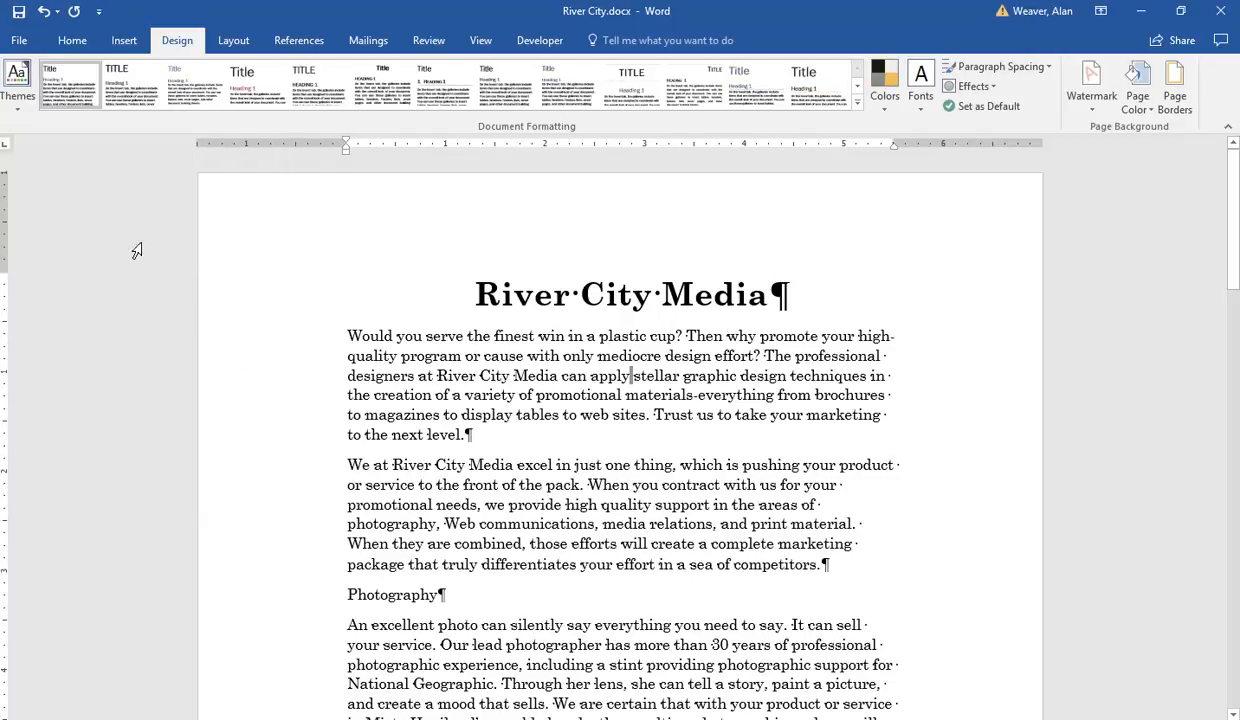
# Step: Apply the Berlin theme and choose the last document style set in the gallery
pyautogui.click(5, 90)
pyautogui.click(99, 340)
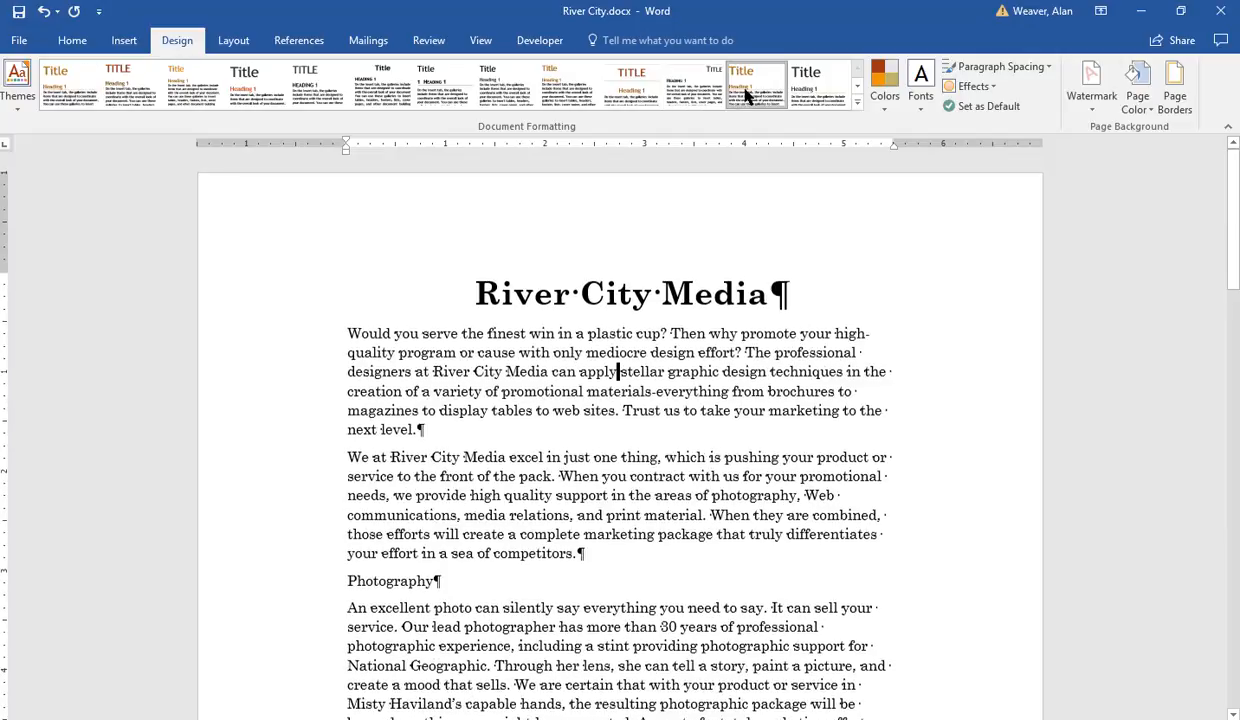
pyautogui.click(805, 92)
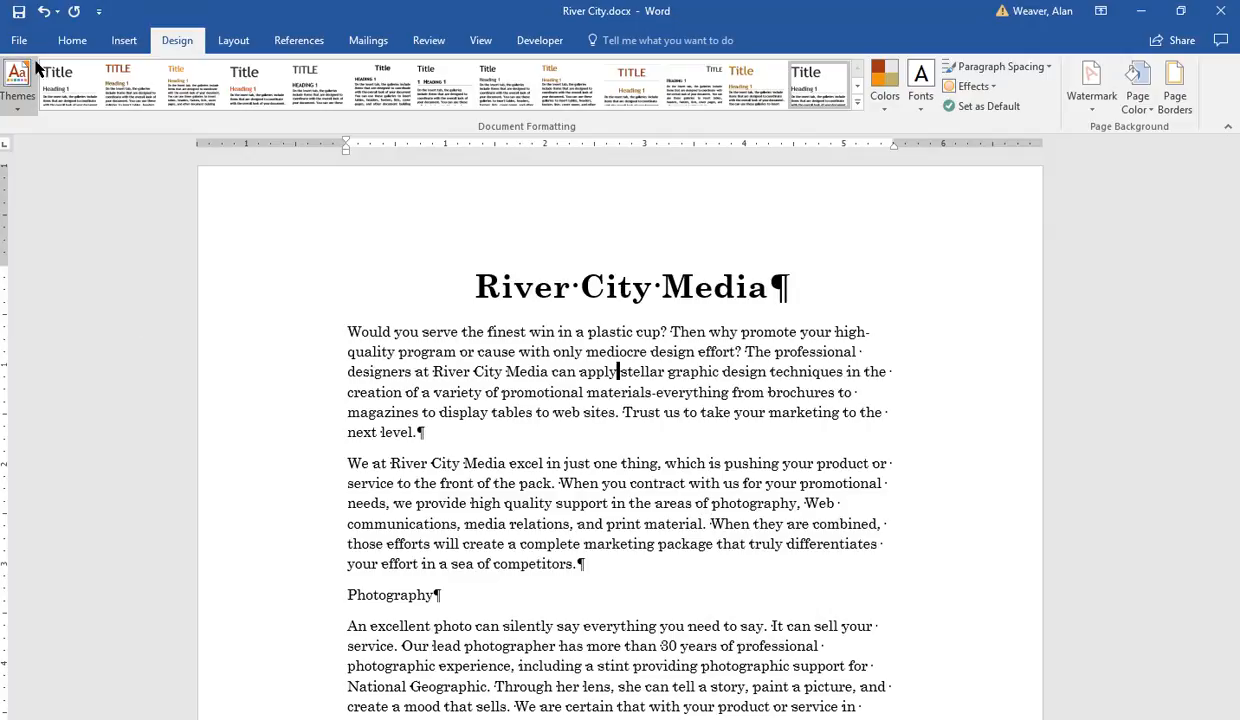
# Step: Select the Photography heading and make it bold and underlined
pyautogui.click(73, 48)
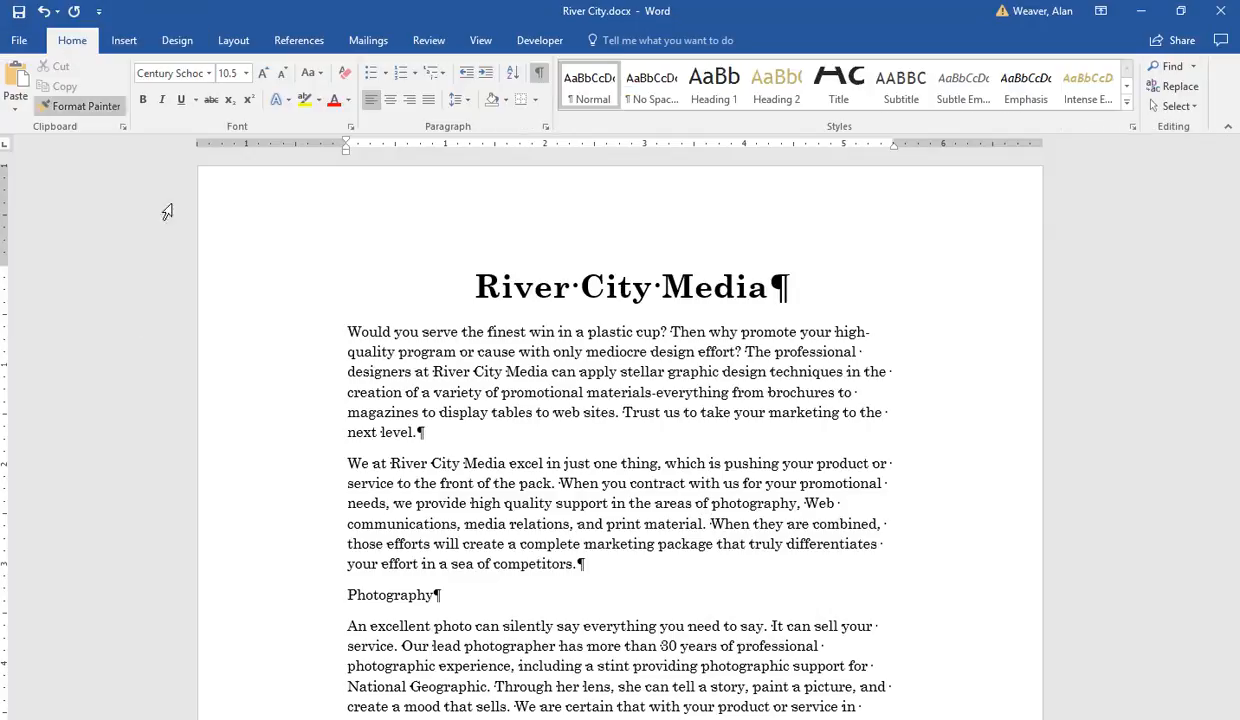
pyautogui.scroll(-1, 484, 464)
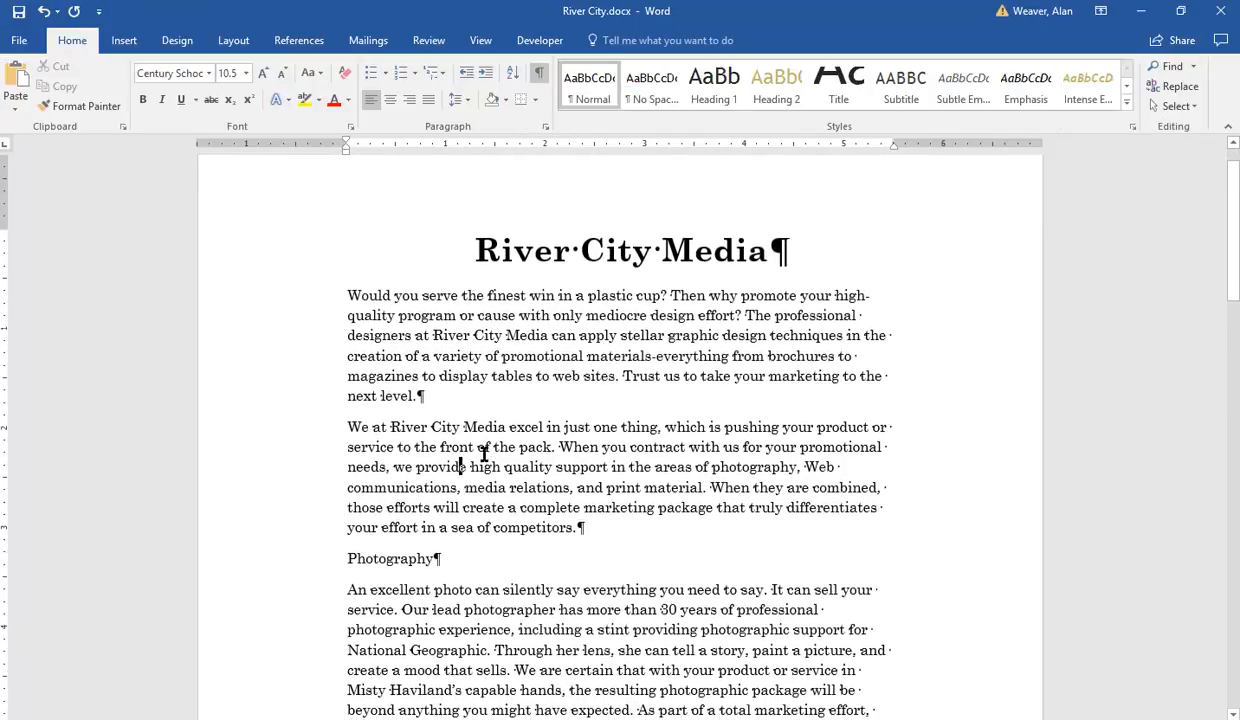
pyautogui.click(325, 541)
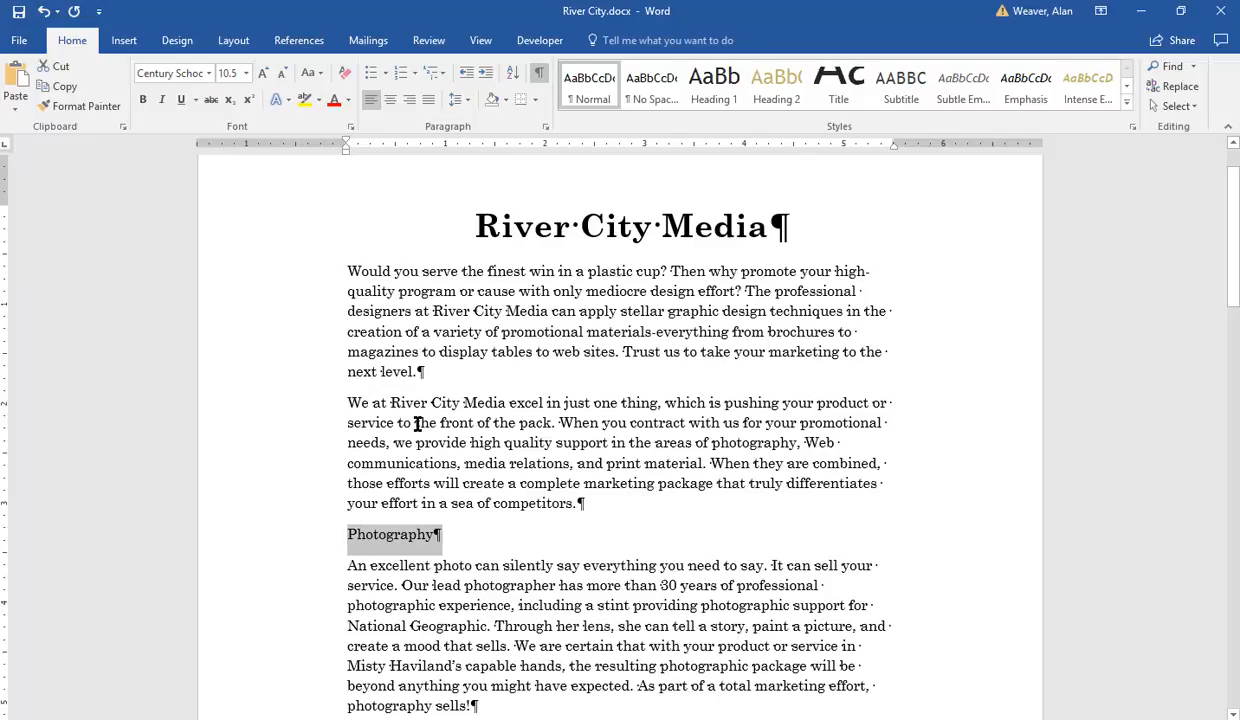
pyautogui.click(142, 100)
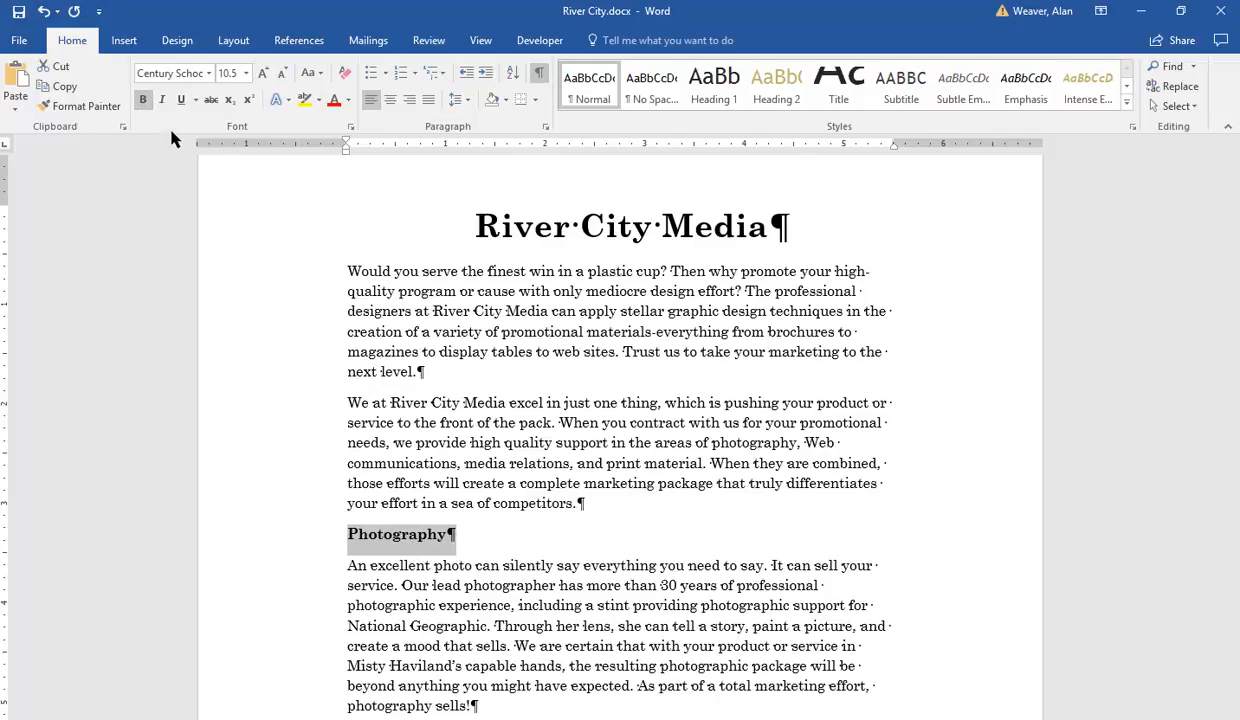
pyautogui.click(181, 104)
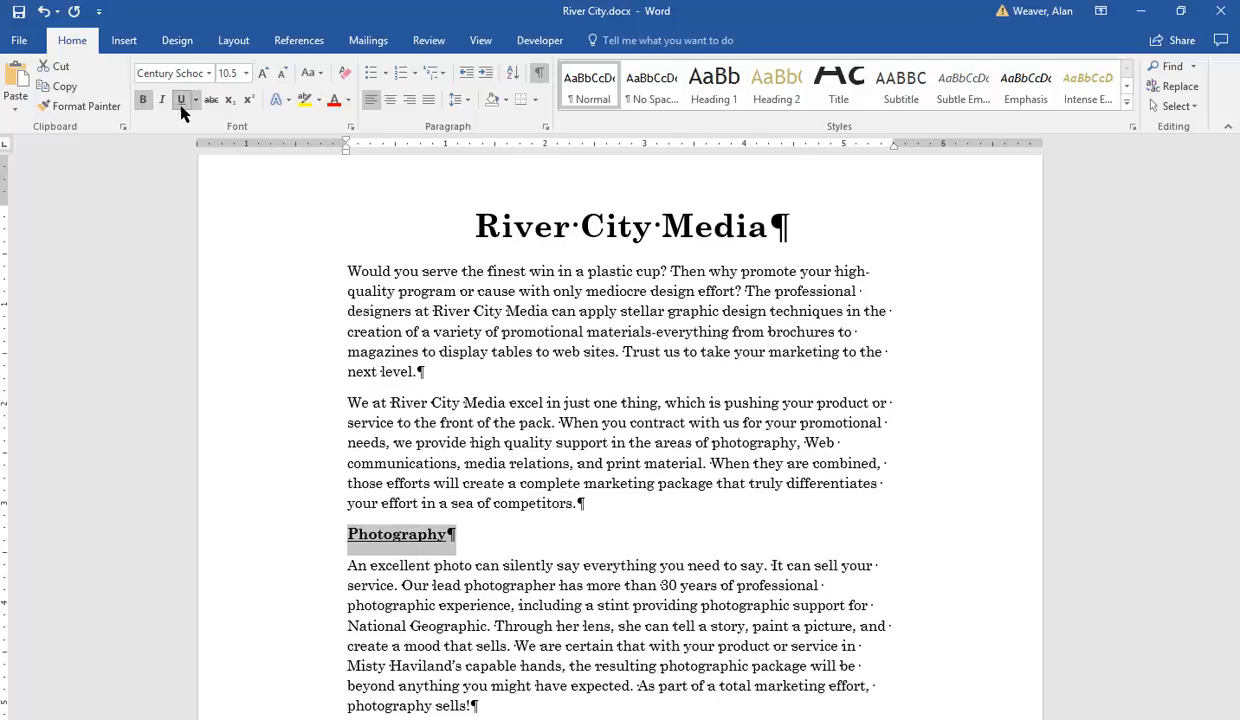
# Step: Set the Photography heading's font size to 16 and its font to Arial
pyautogui.click(245, 74)
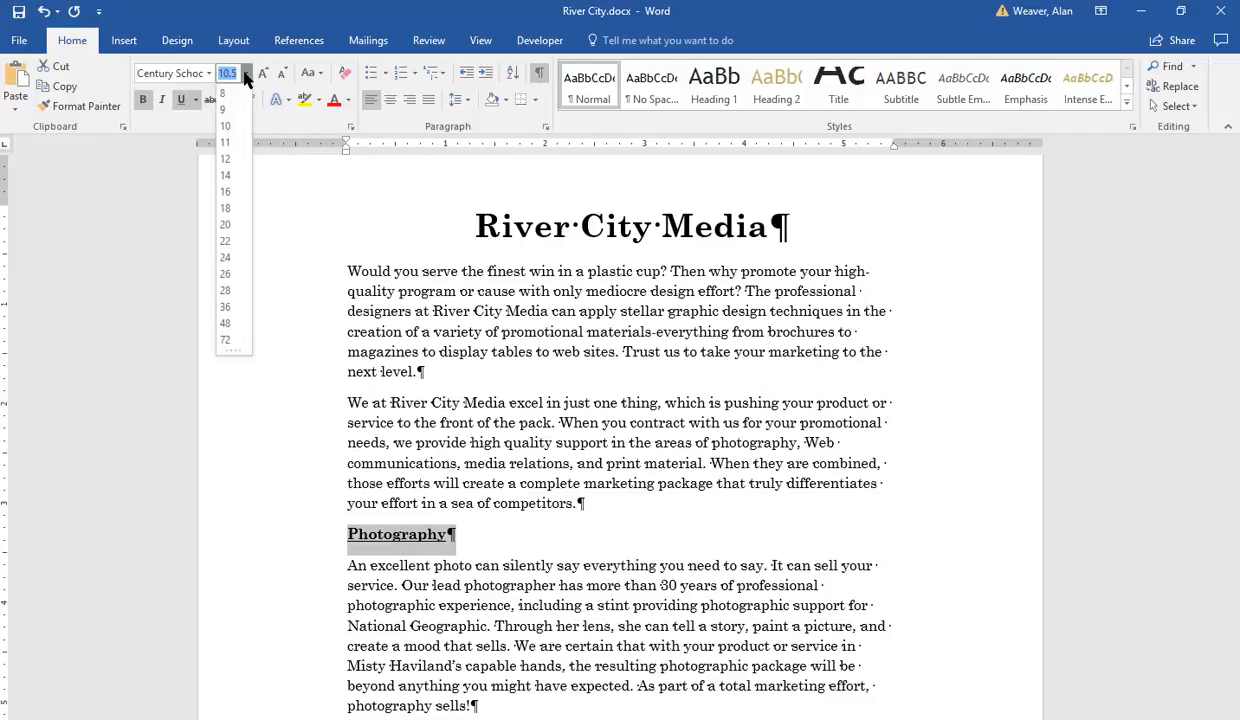
pyautogui.click(225, 192)
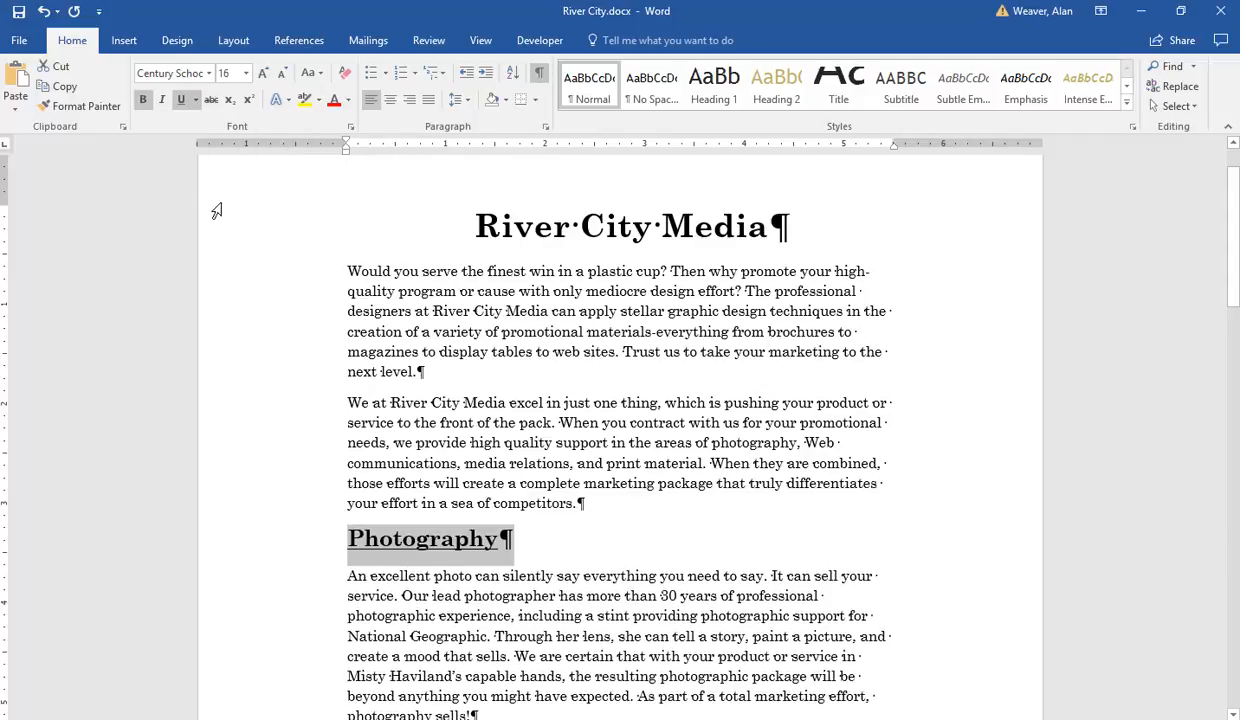
pyautogui.click(210, 74)
pyautogui.click(165, 184)
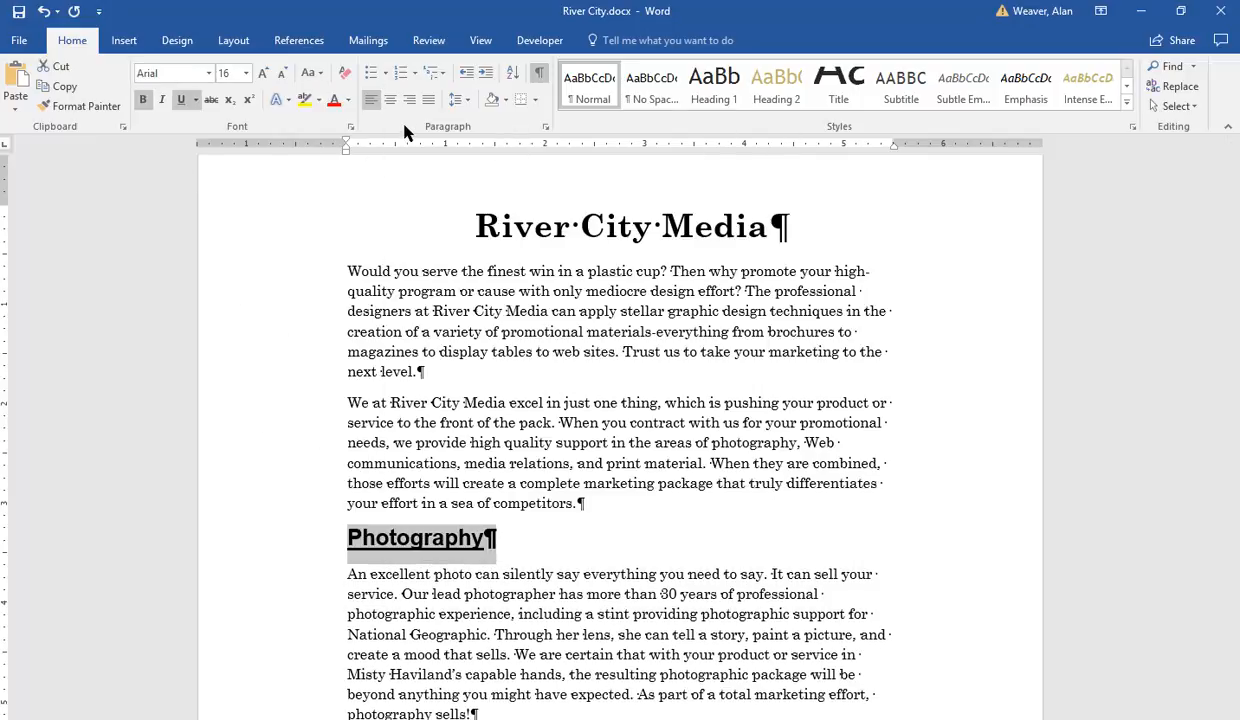
# Step: Set the Photography heading's font color to Brown, Text 2, Darker 25%
pyautogui.click(347, 101)
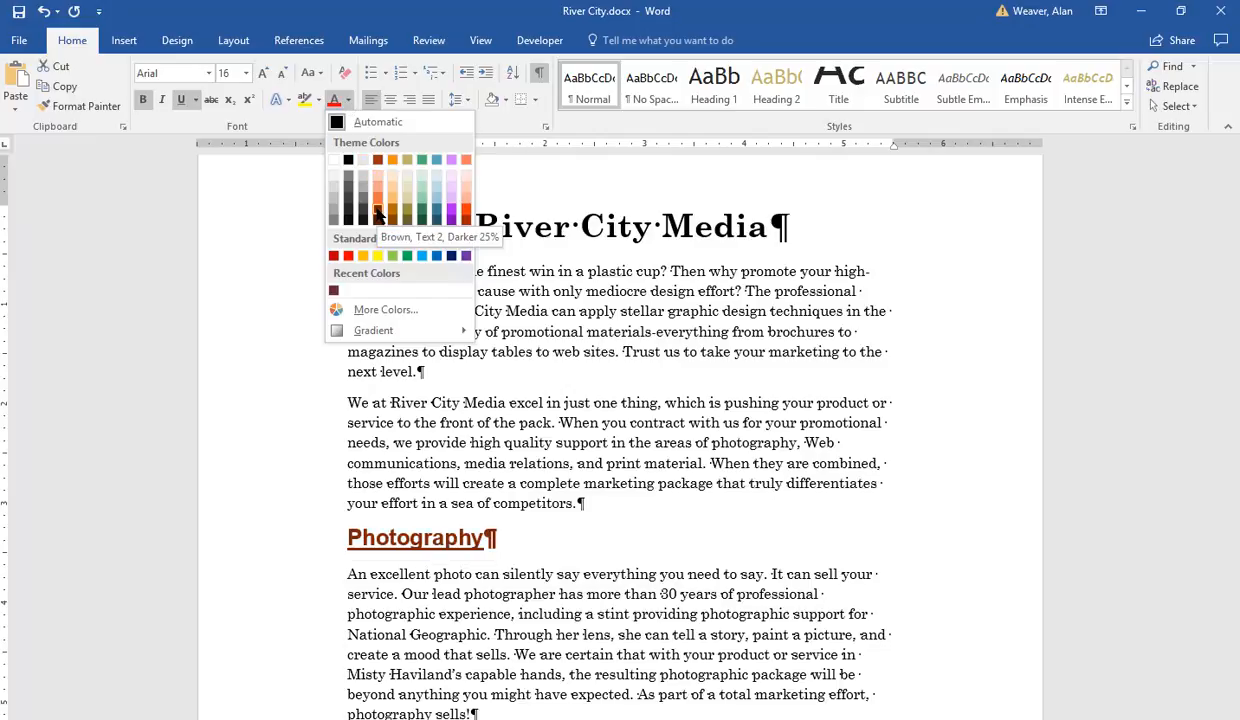
pyautogui.click(378, 211)
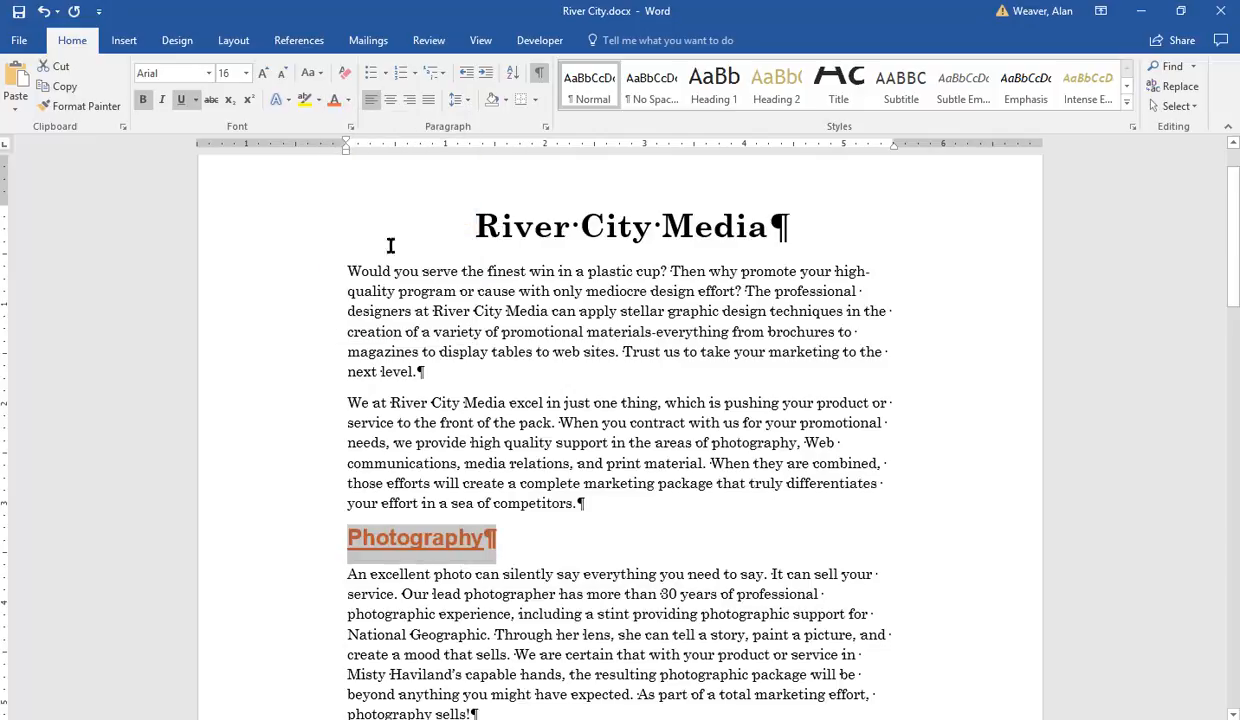
pyautogui.click(499, 392)
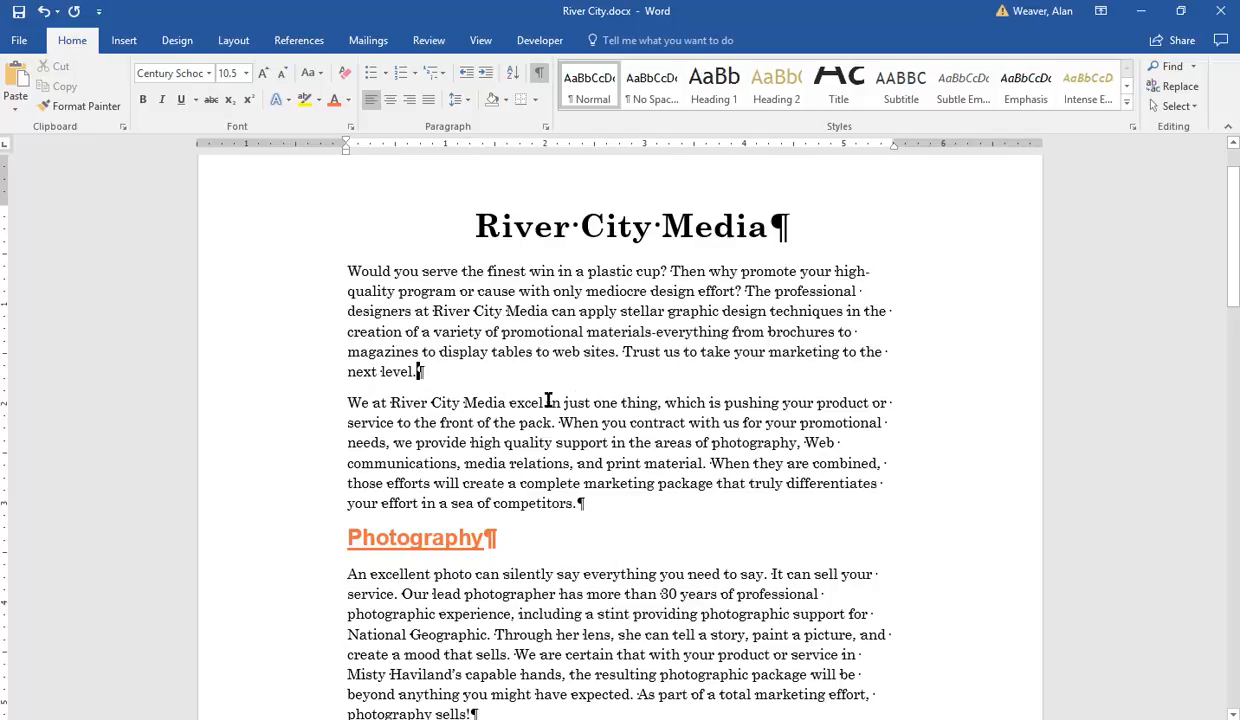
# Step: Create a new style named RiverCity from the Photography heading's formatting
pyautogui.click(446, 537)
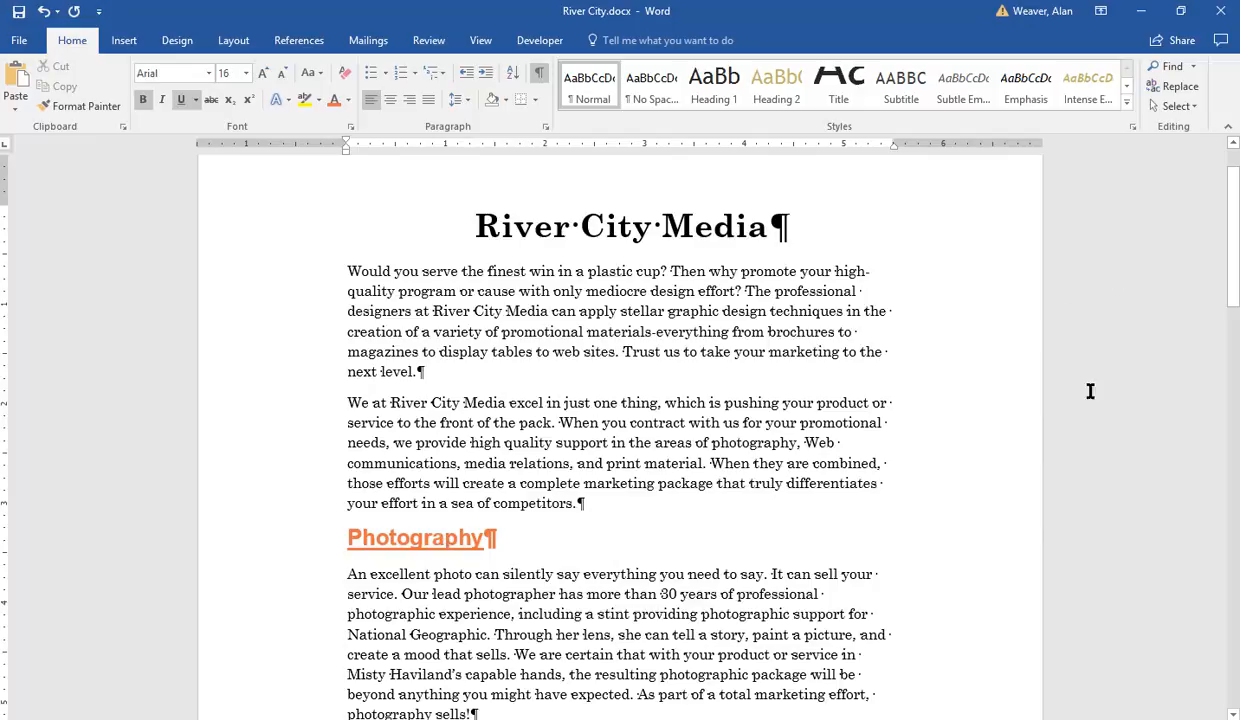
pyautogui.moveTo(1232, 215); pyautogui.dragTo(1229, 268)
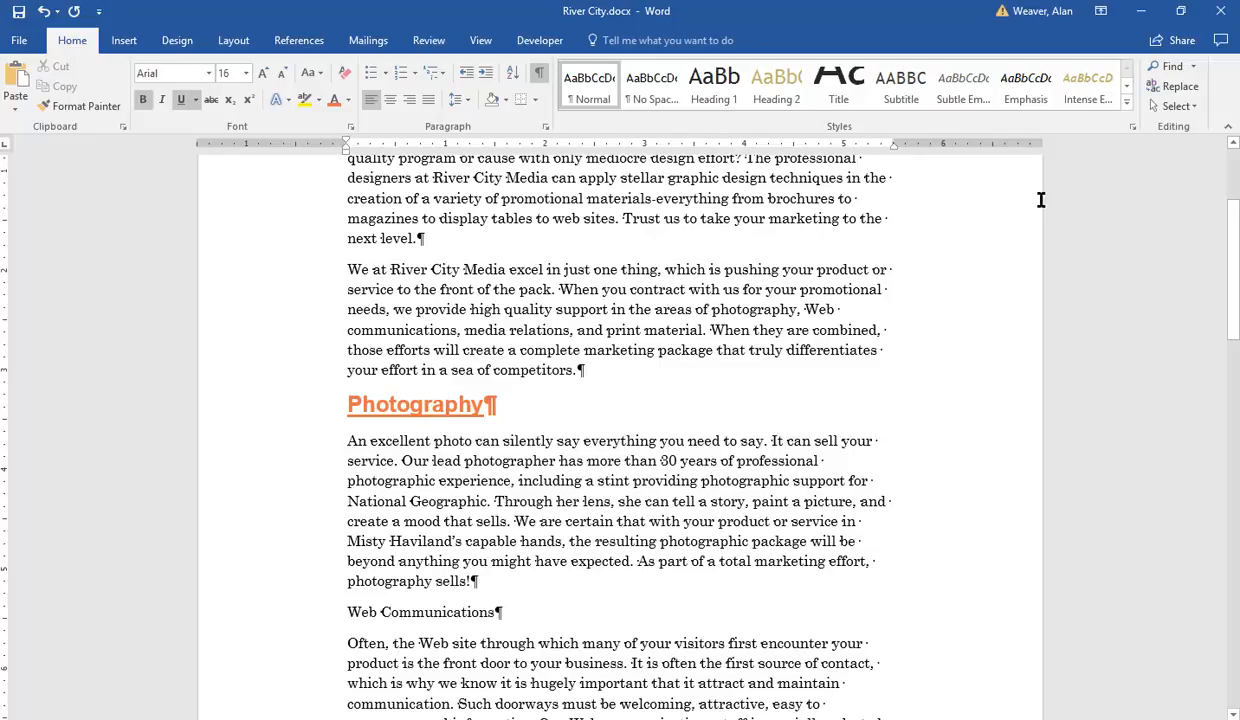
pyautogui.click(1127, 103)
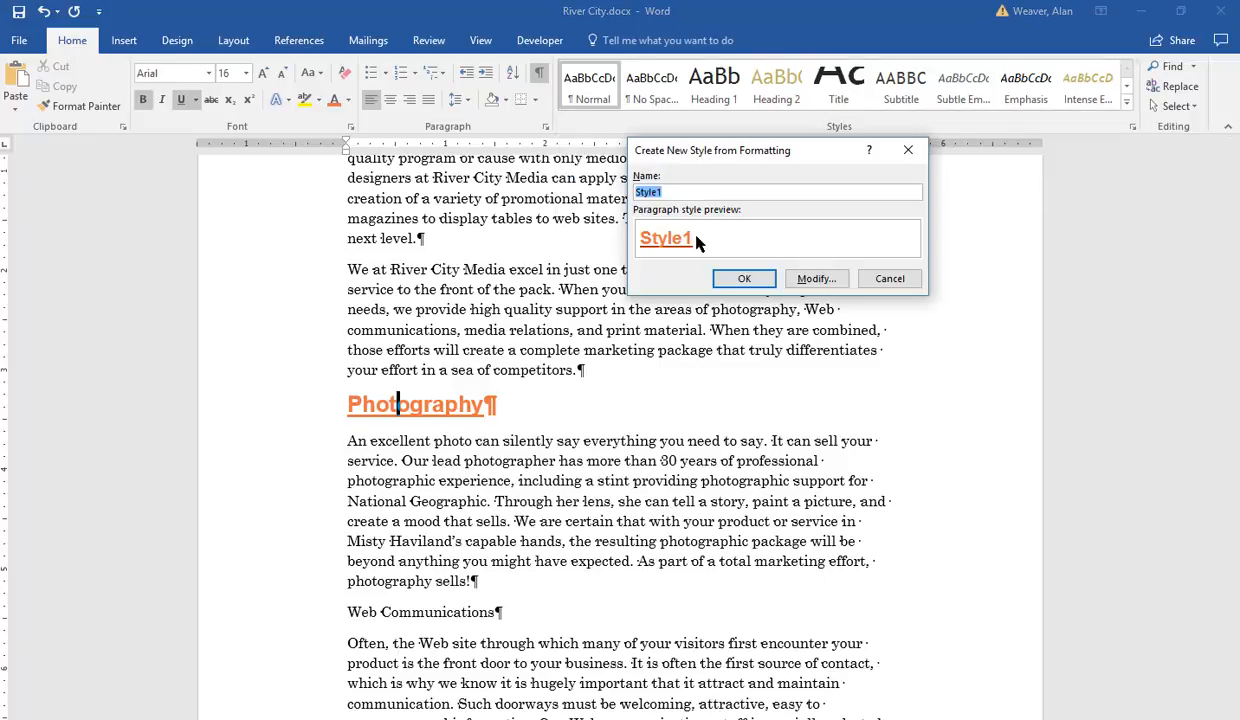
pyautogui.write('RiverCity')
pyautogui.click(744, 278)
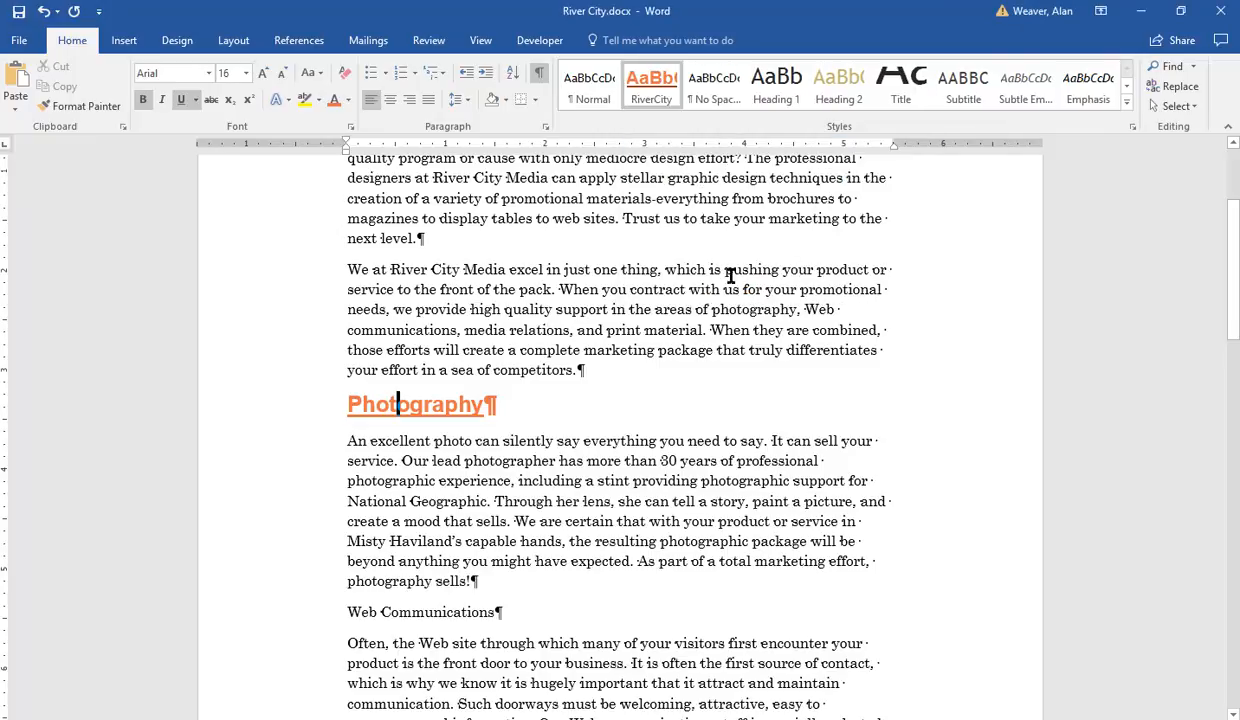
# Step: Apply the RiverCity style to the Web Communications and Media Relations headings
pyautogui.click(434, 612)
pyautogui.click(653, 88)
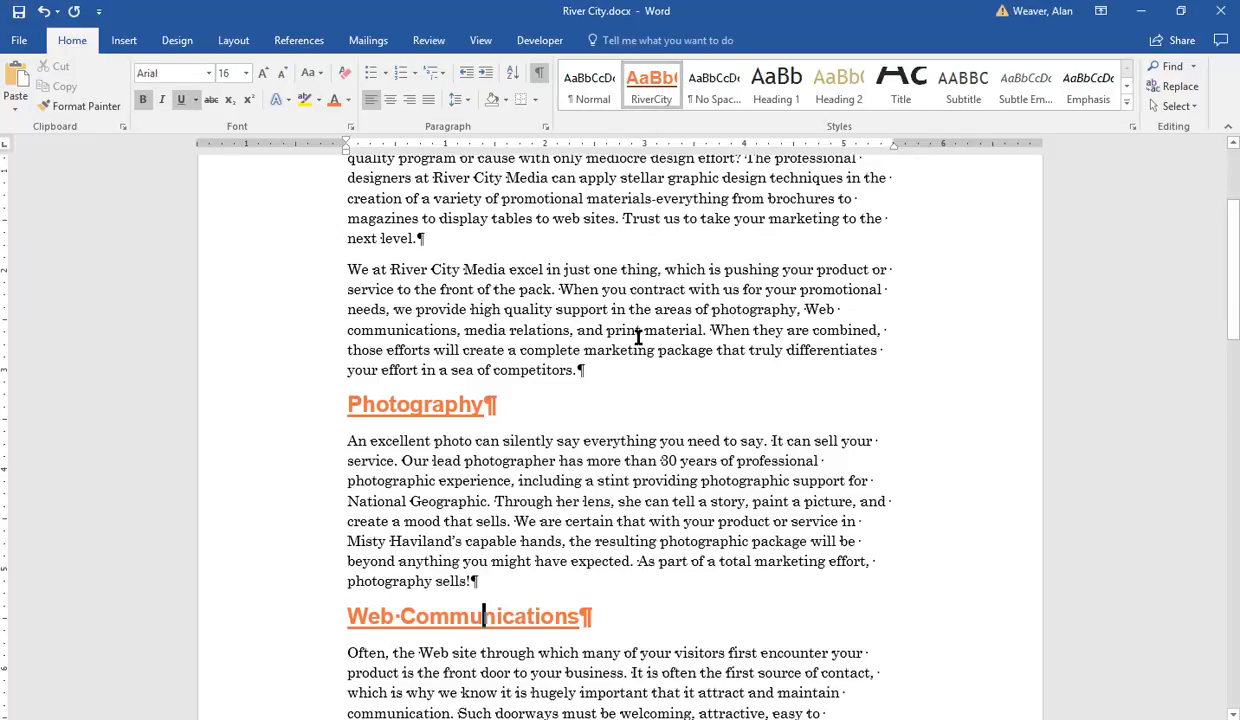
pyautogui.scroll(-1, 1193, 210)
pyautogui.moveTo(1233, 302); pyautogui.dragTo(1237, 454)
pyautogui.click(418, 206)
pyautogui.click(651, 88)
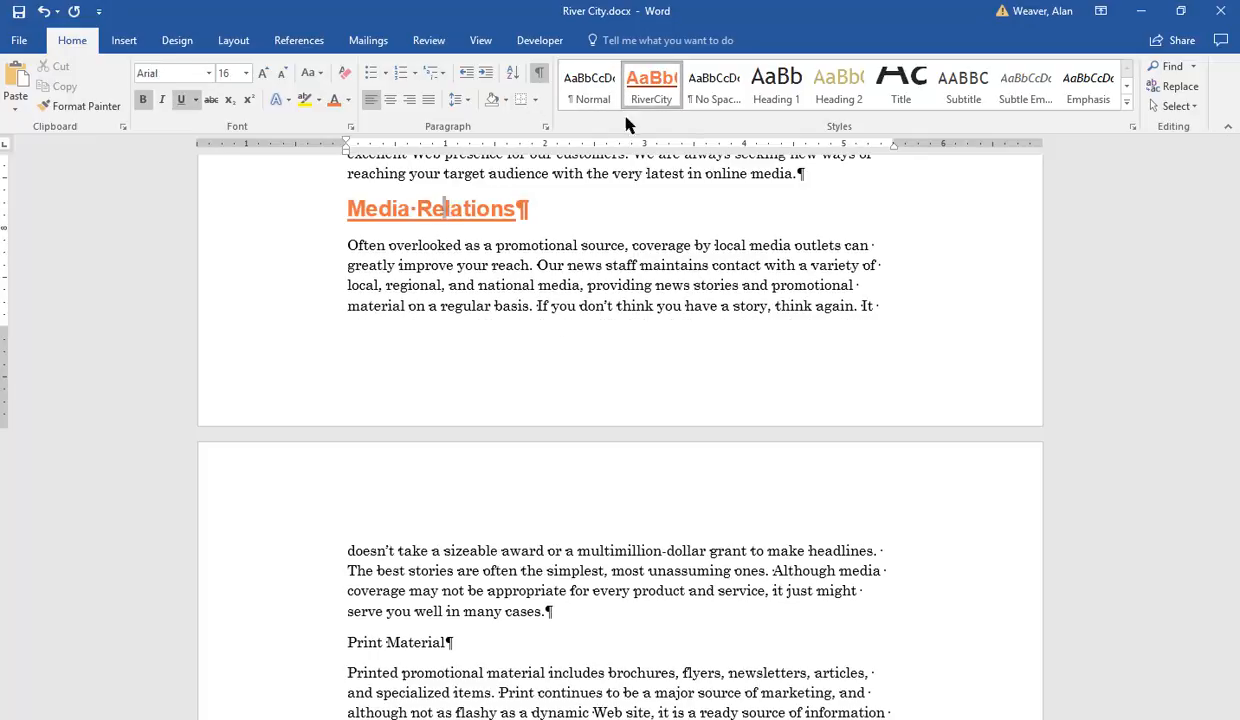
# Step: Apply the RiverCity style to the Print Material and Ready to Get Started headings
pyautogui.click(426, 643)
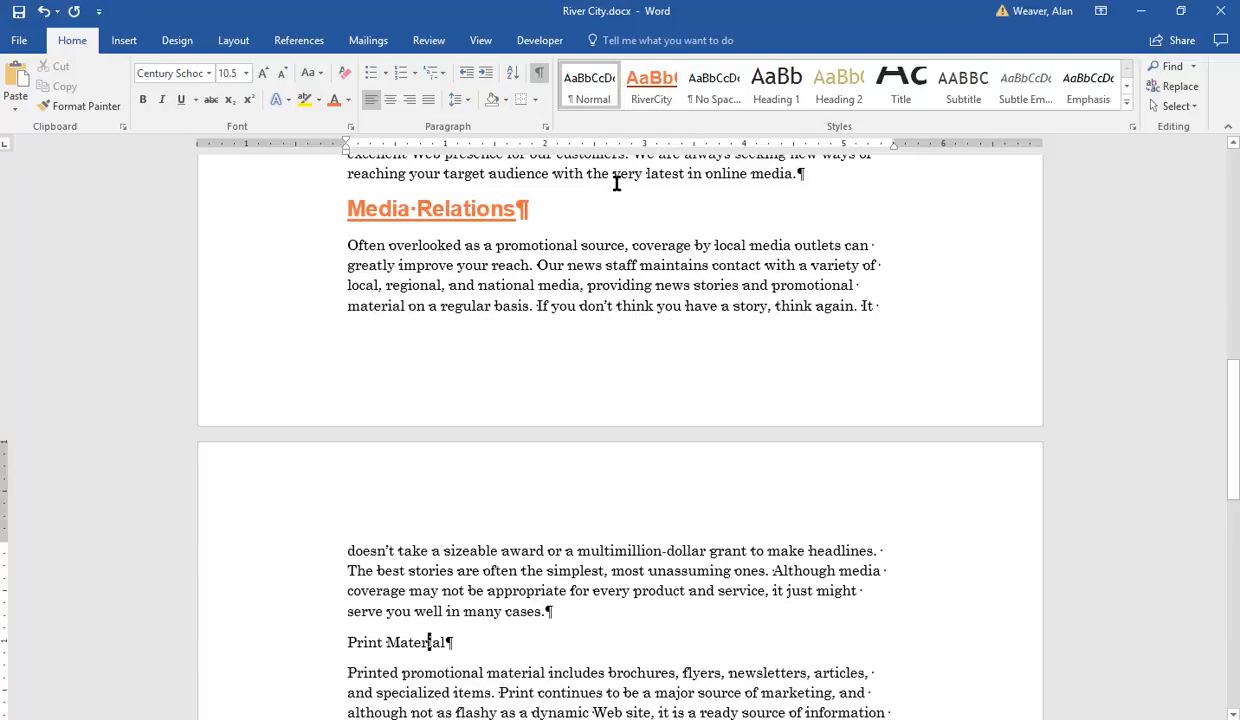
pyautogui.click(651, 88)
pyautogui.moveTo(1234, 430); pyautogui.dragTo(1234, 580)
pyautogui.click(384, 237)
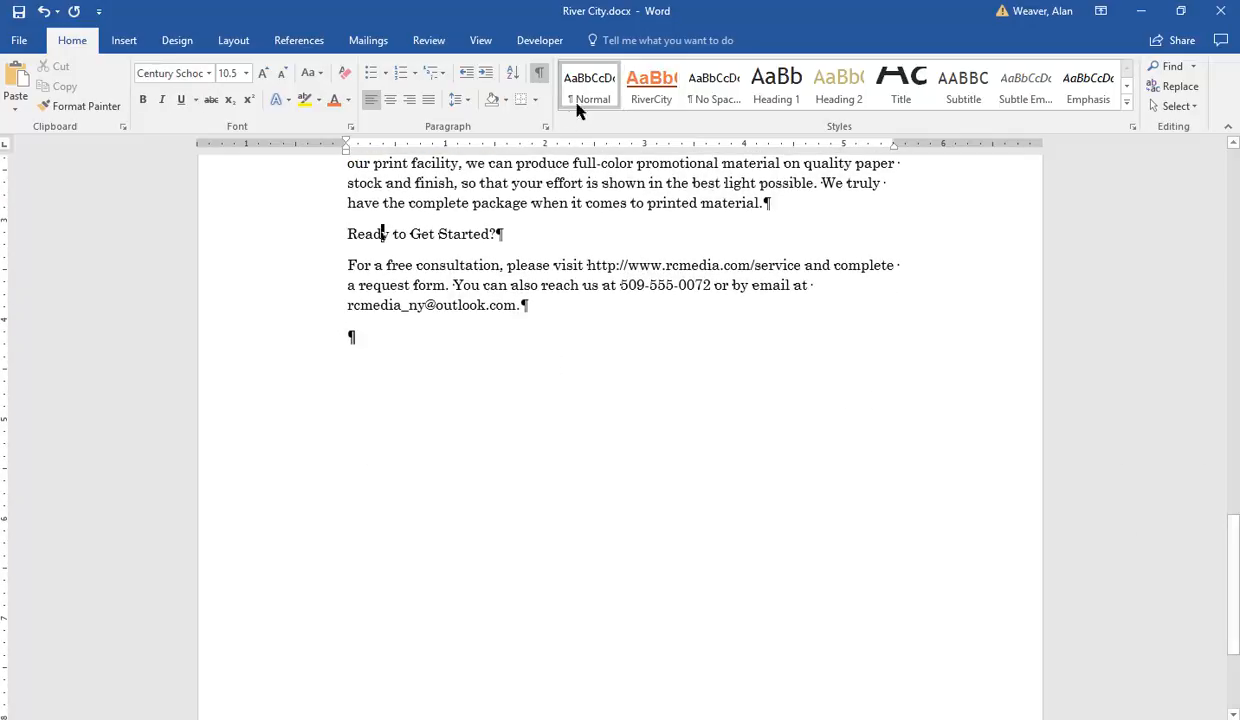
pyautogui.click(640, 90)
# Step: Modify the RiverCity style so its font color is Dark Blue
pyautogui.moveTo(1234, 580); pyautogui.dragTo(1190, 268)
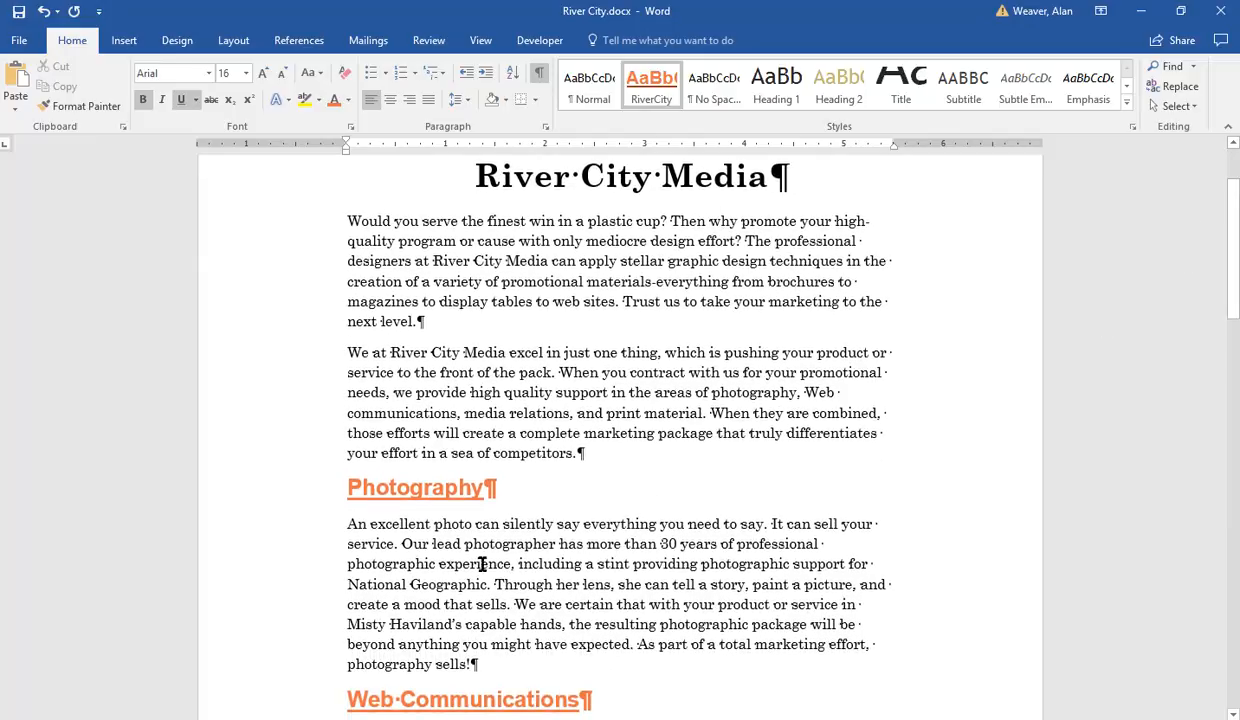
pyautogui.click(430, 484)
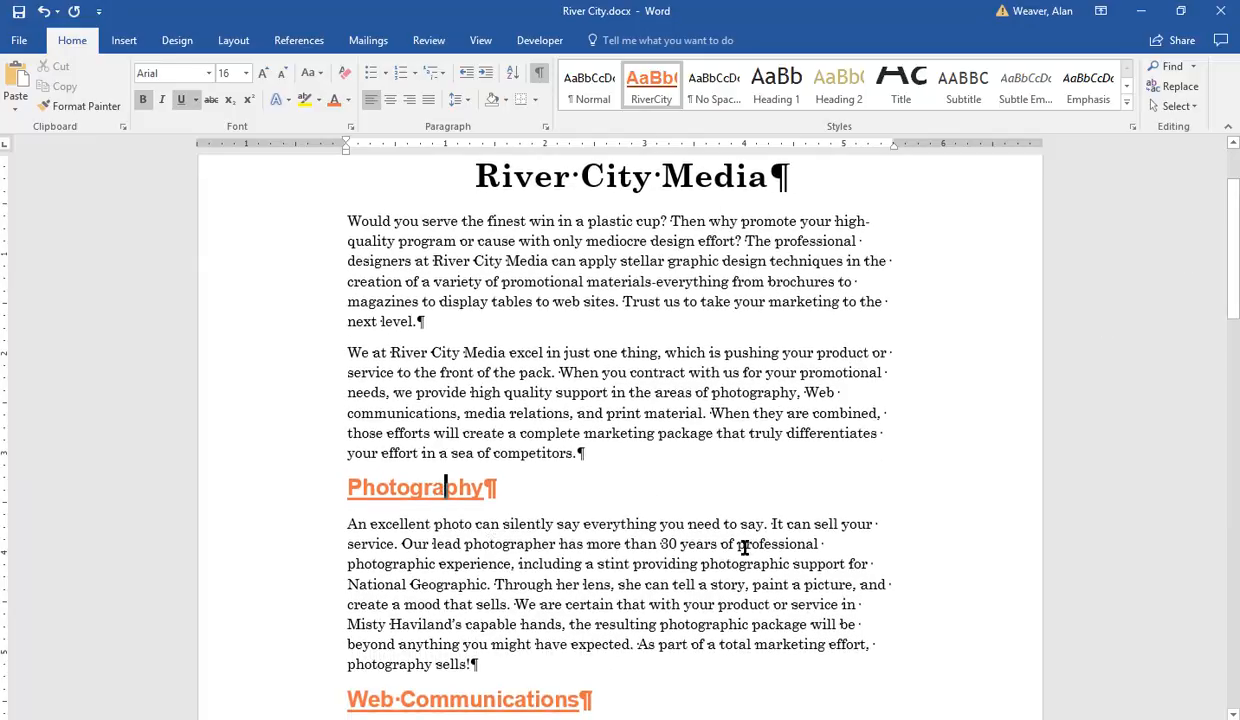
pyautogui.click(698, 392)
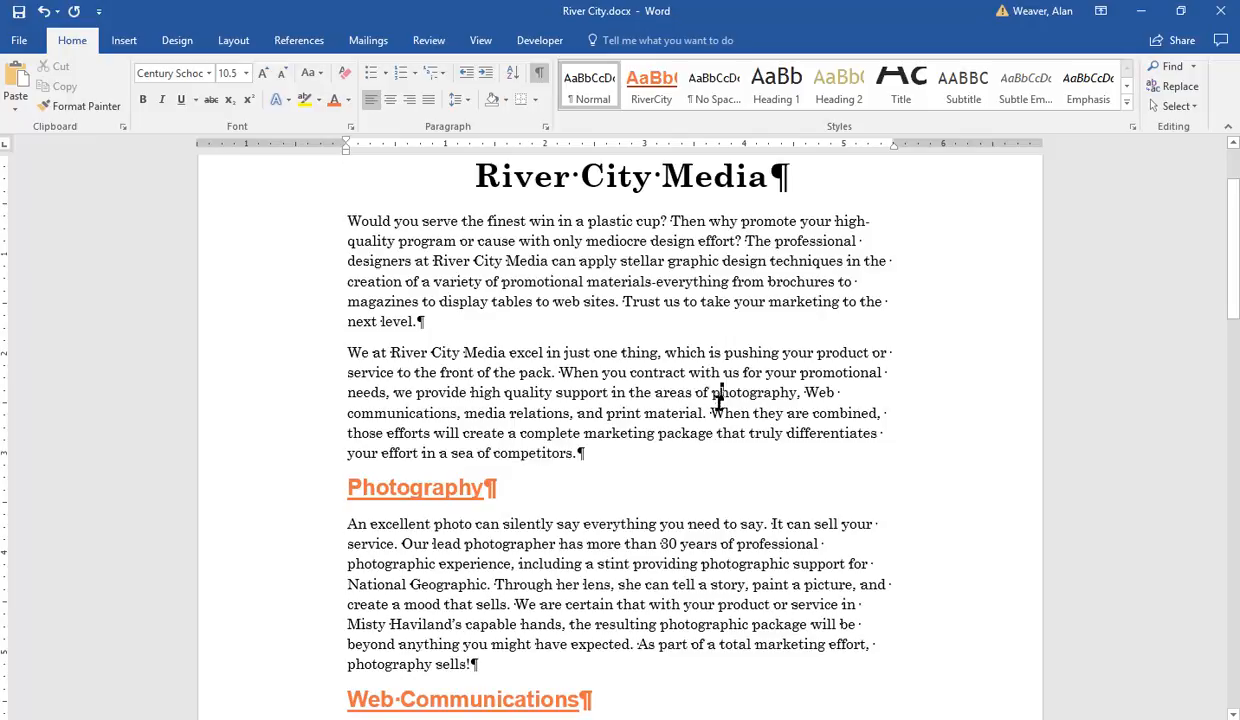
pyautogui.rightClick(648, 92)
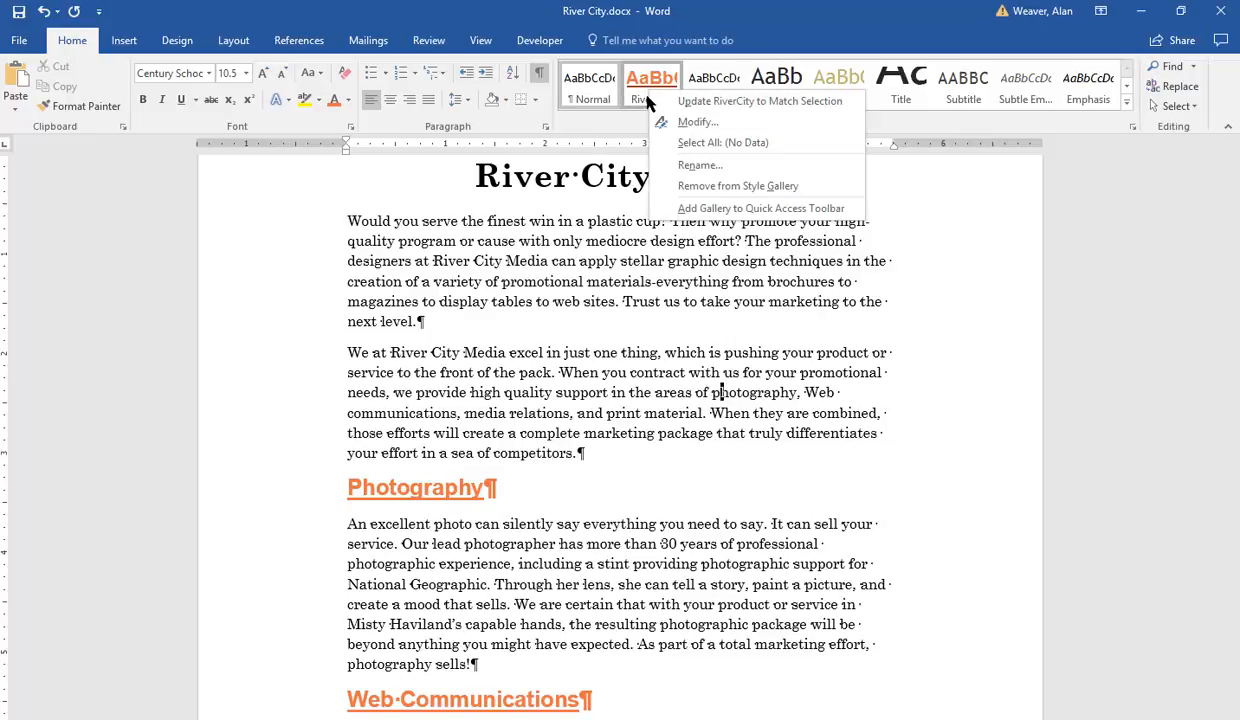
pyautogui.click(697, 122)
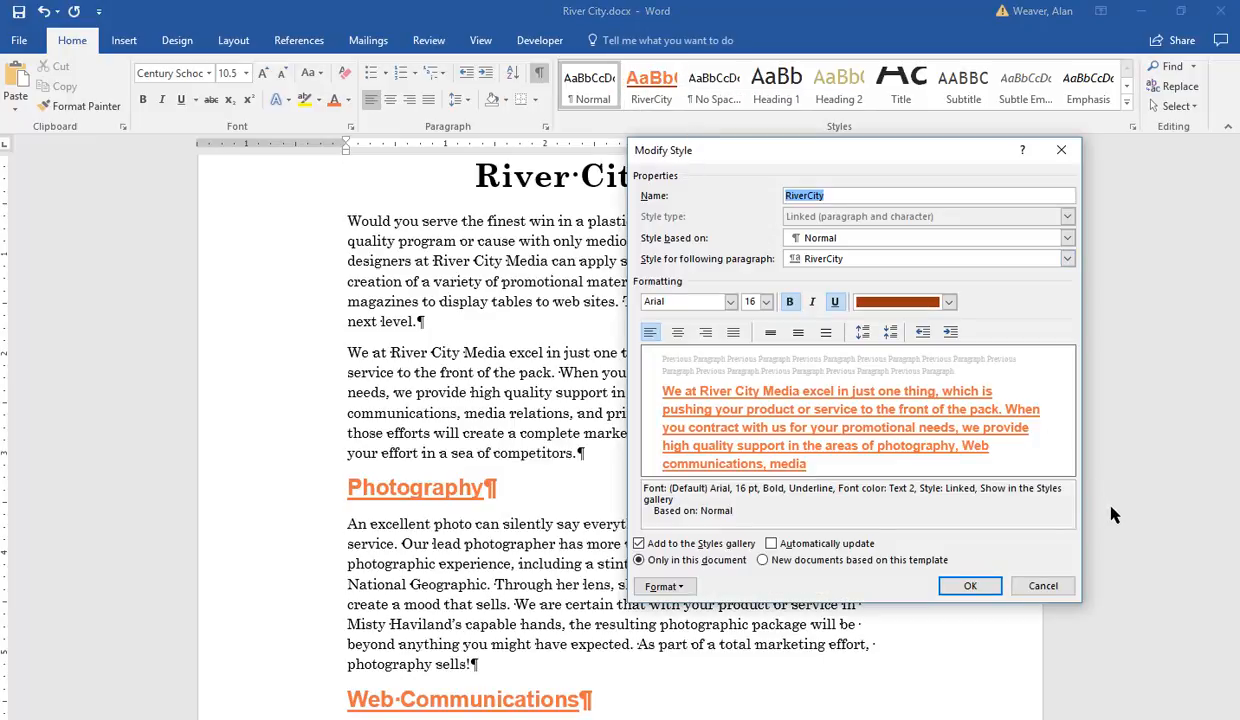
pyautogui.click(949, 302)
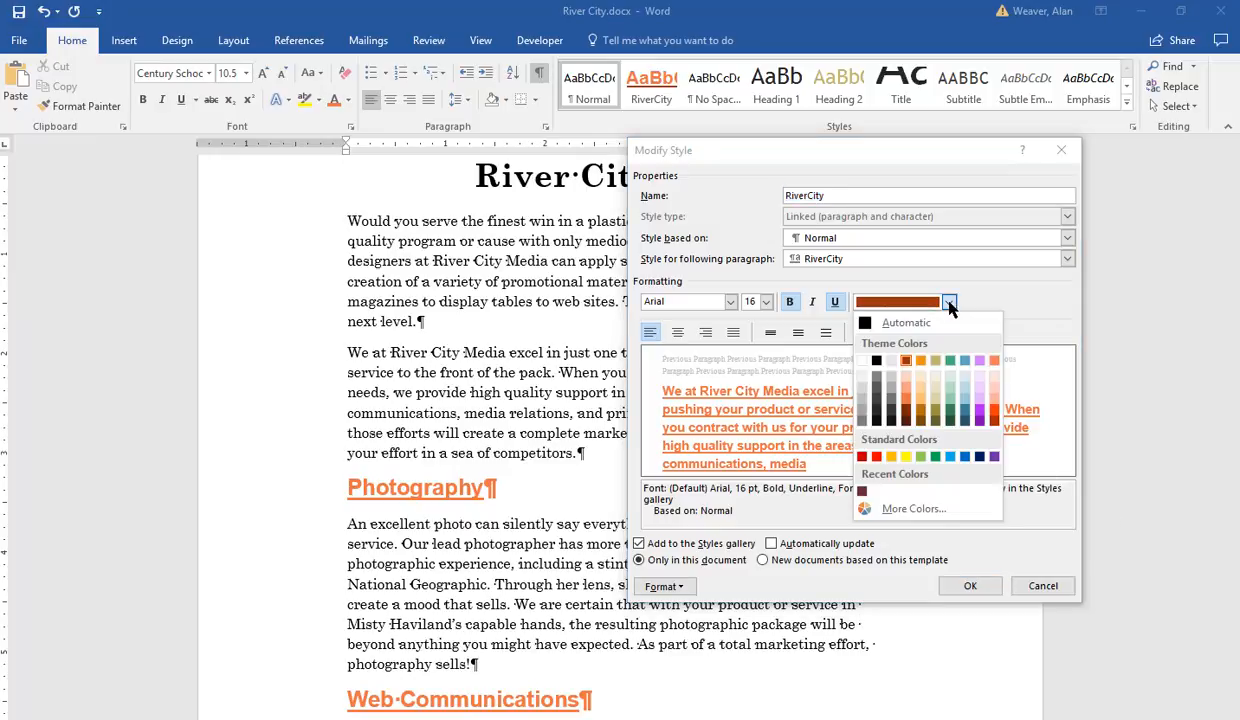
pyautogui.click(979, 457)
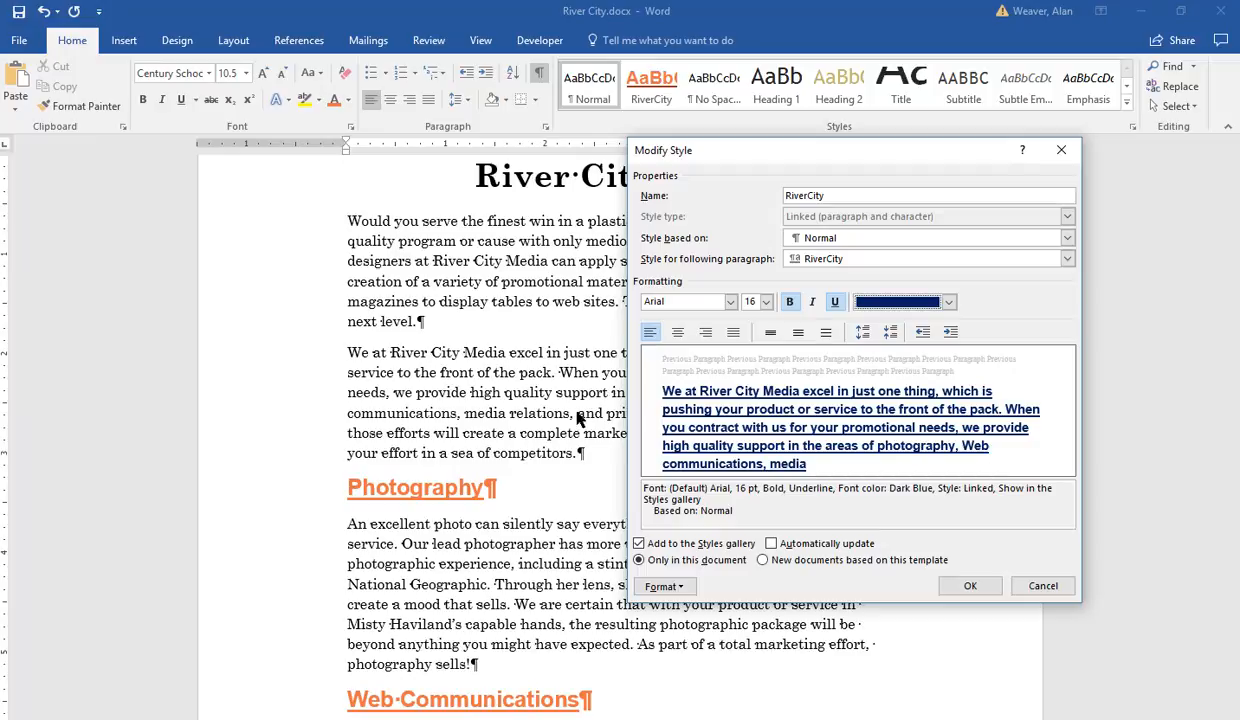
pyautogui.click(958, 588)
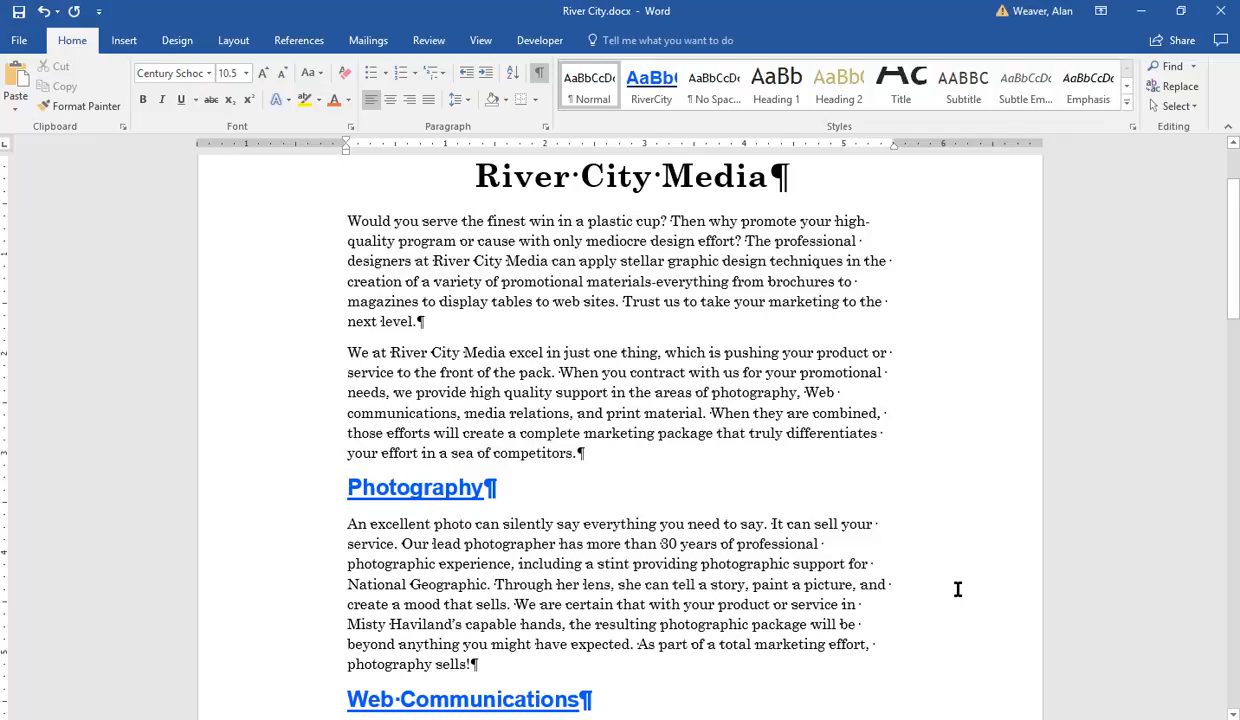
pyautogui.moveTo(1234, 242); pyautogui.dragTo(1230, 352)
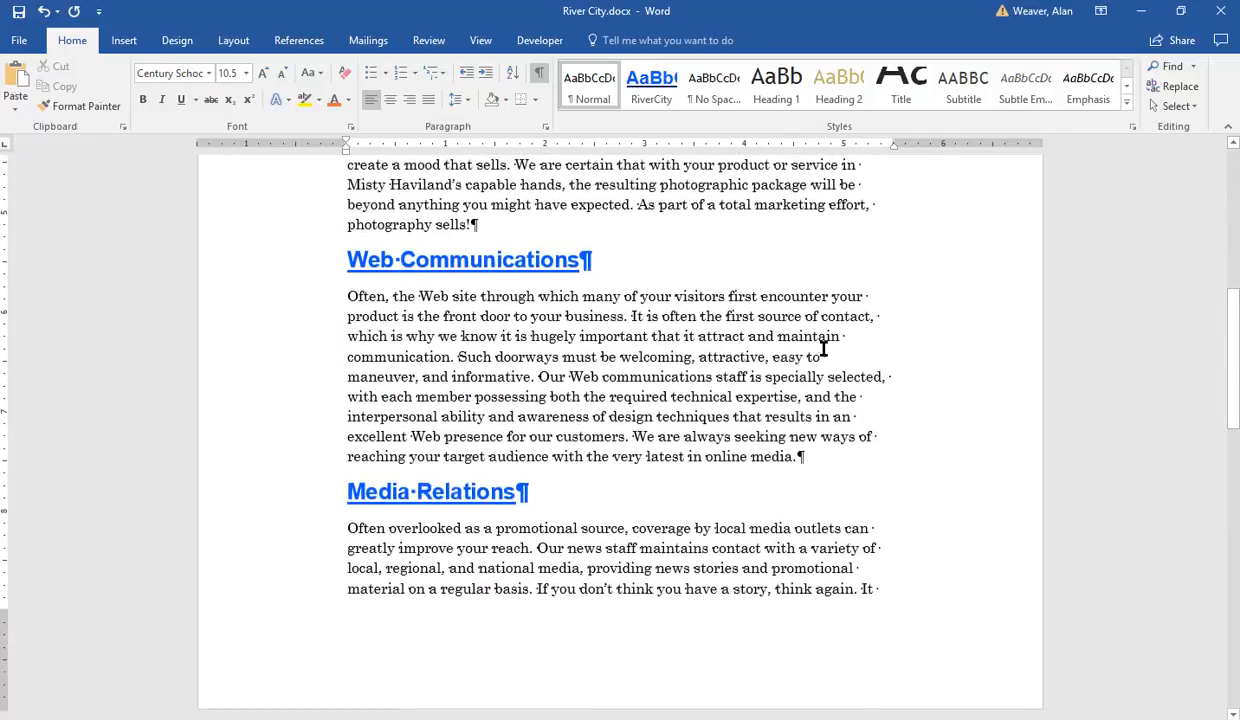
pyautogui.click(651, 86)
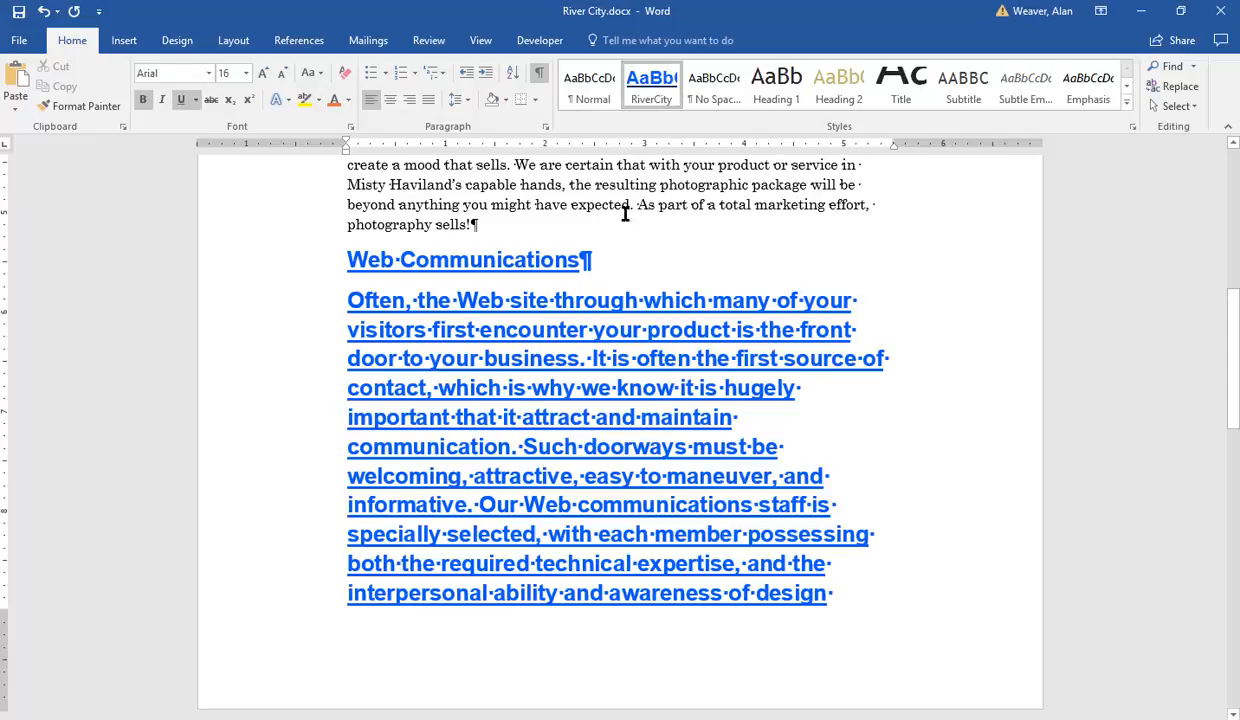
pyautogui.click(589, 85)
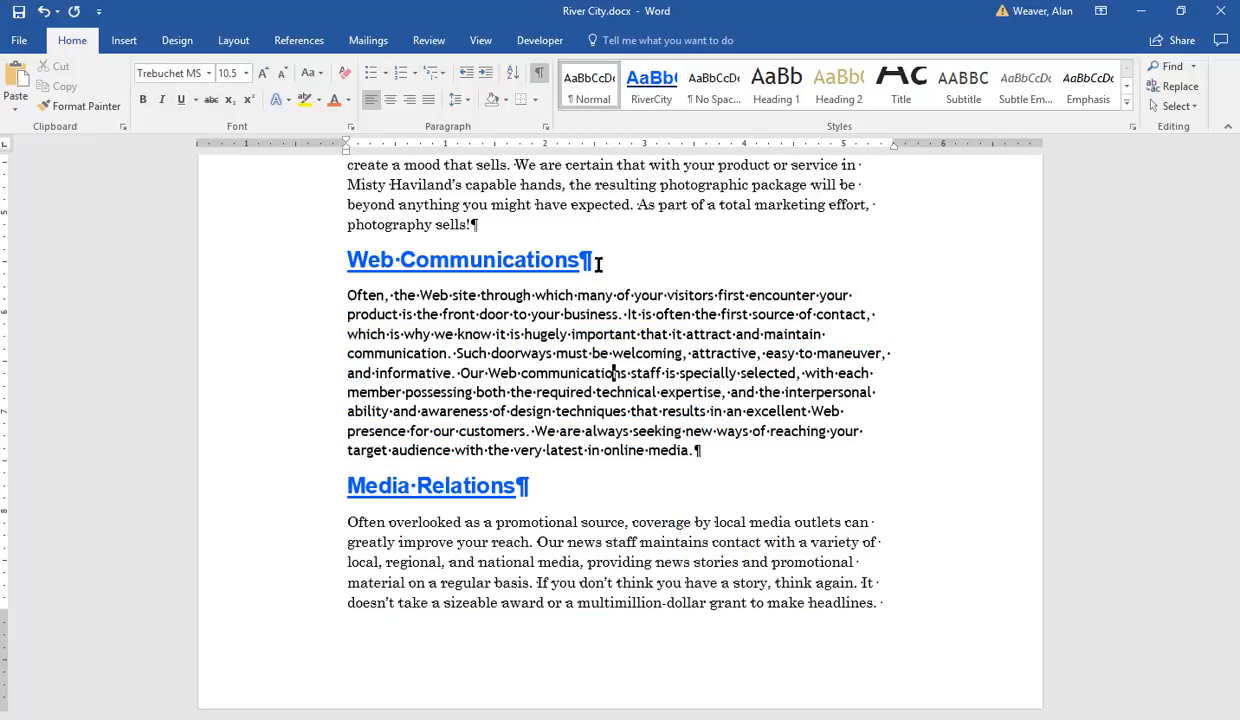
pyautogui.click(727, 536)
pyautogui.click(699, 380)
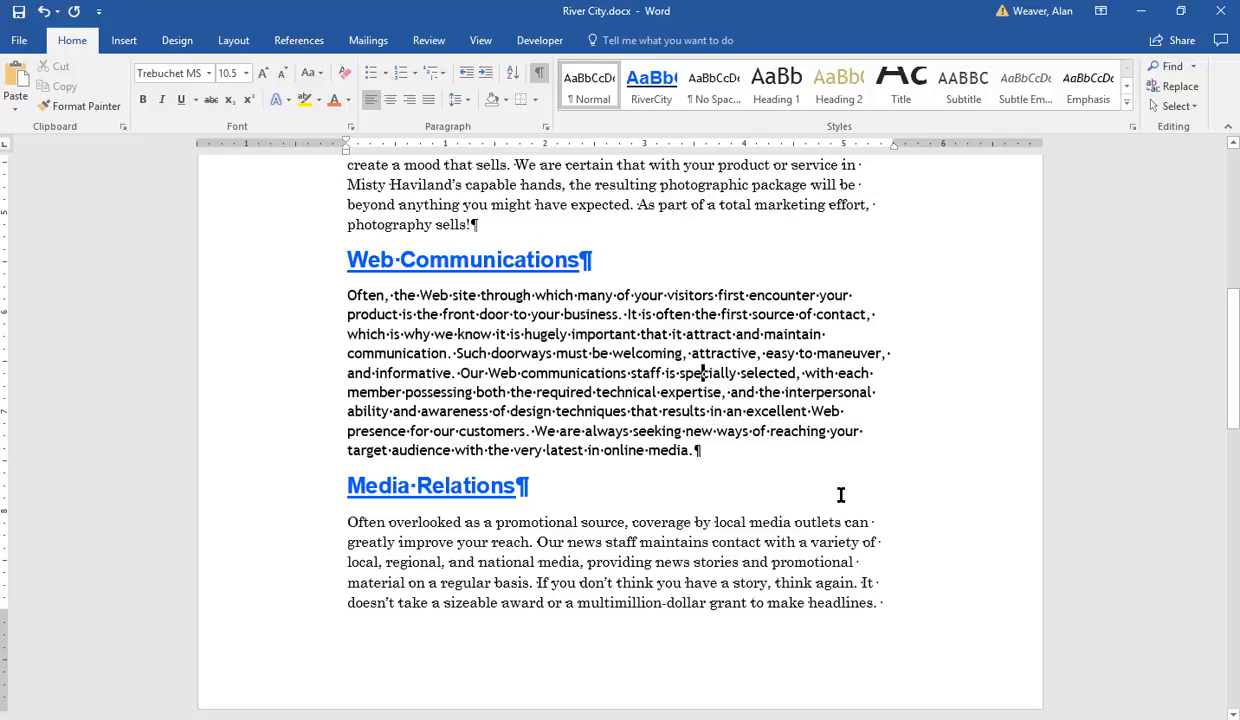
pyautogui.hotkey('ctrl', 'z')
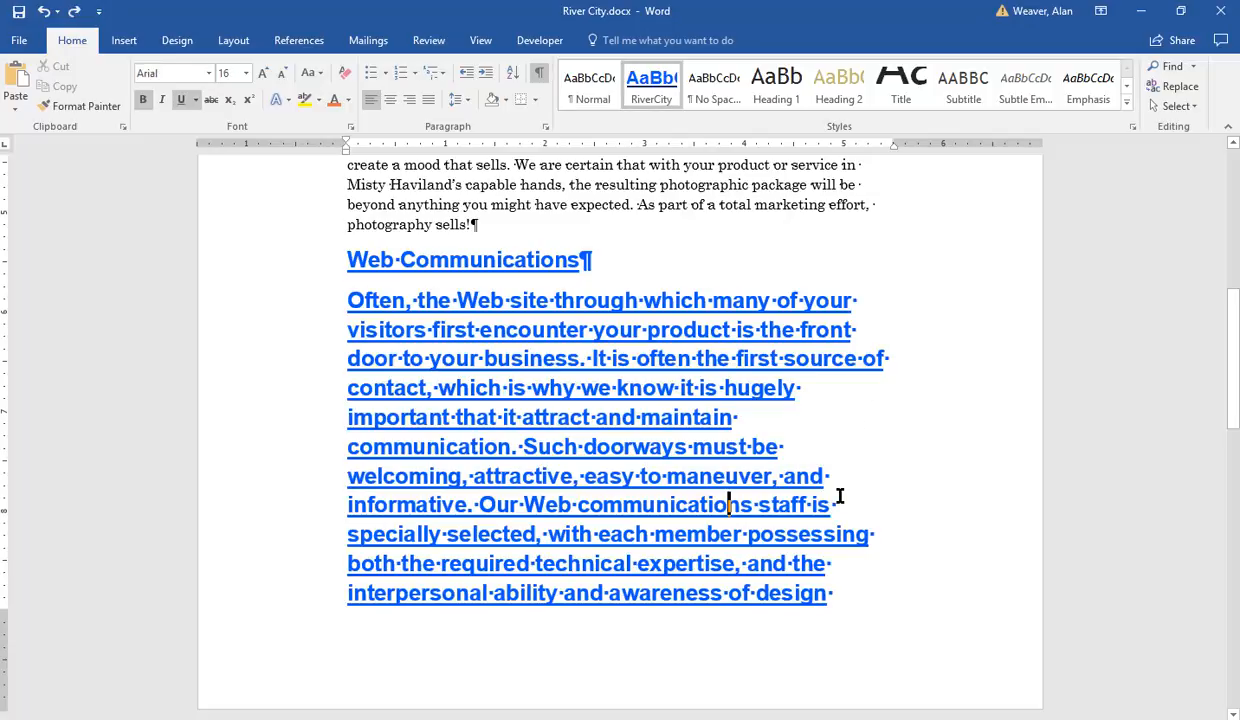
pyautogui.hotkey('ctrl', 'z')
pyautogui.click(781, 416)
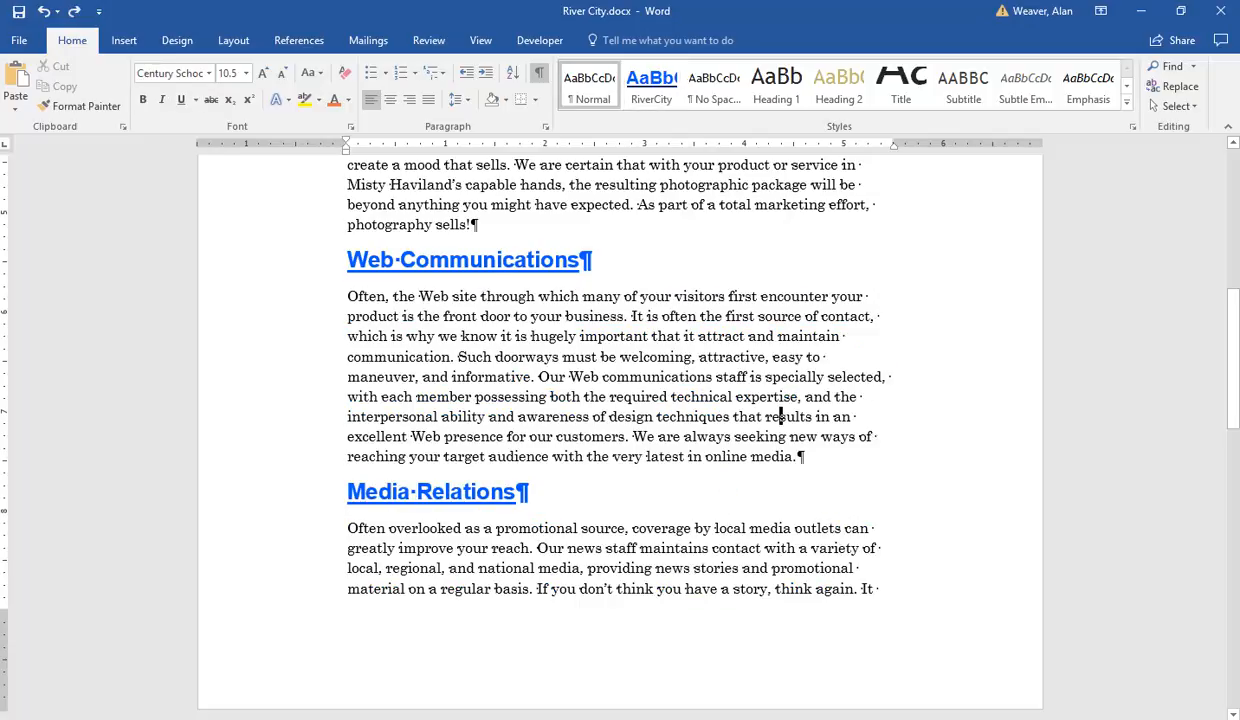
# Step: Add a new line reading Introduction below the River City Media title
pyautogui.moveTo(1234, 335); pyautogui.dragTo(1178, 176)
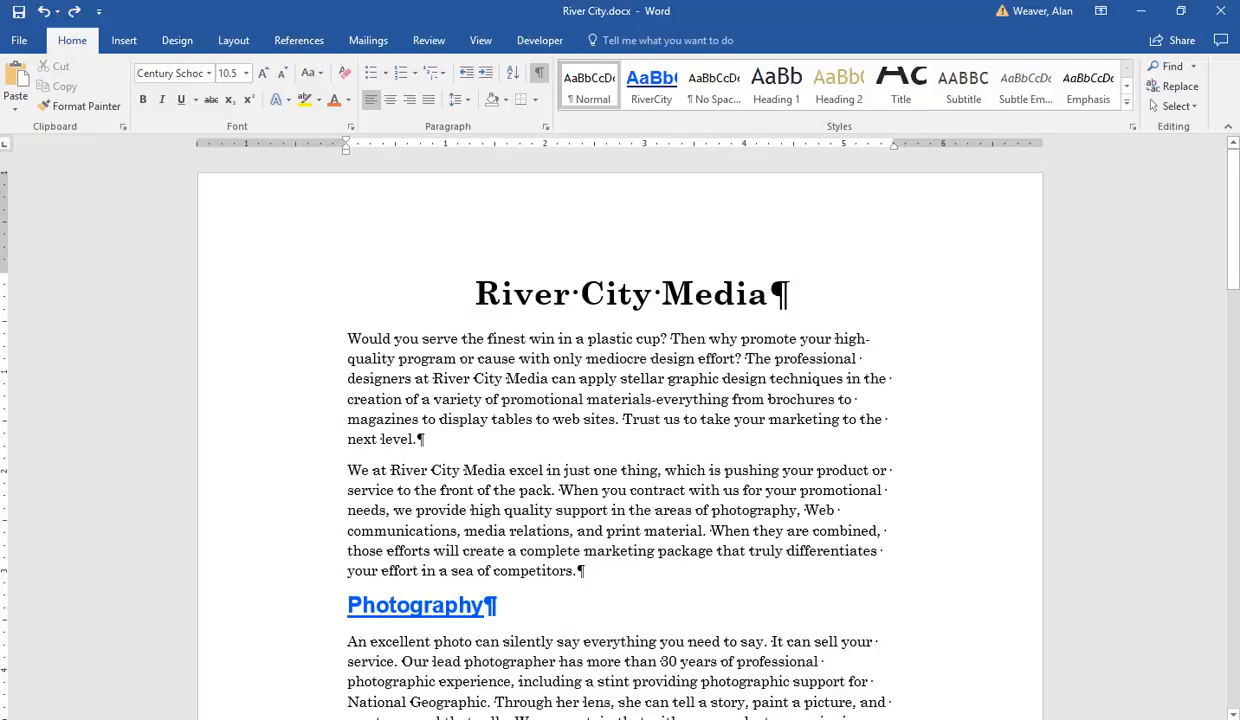
pyautogui.moveTo(1232, 222); pyautogui.dragTo(1197, 192)
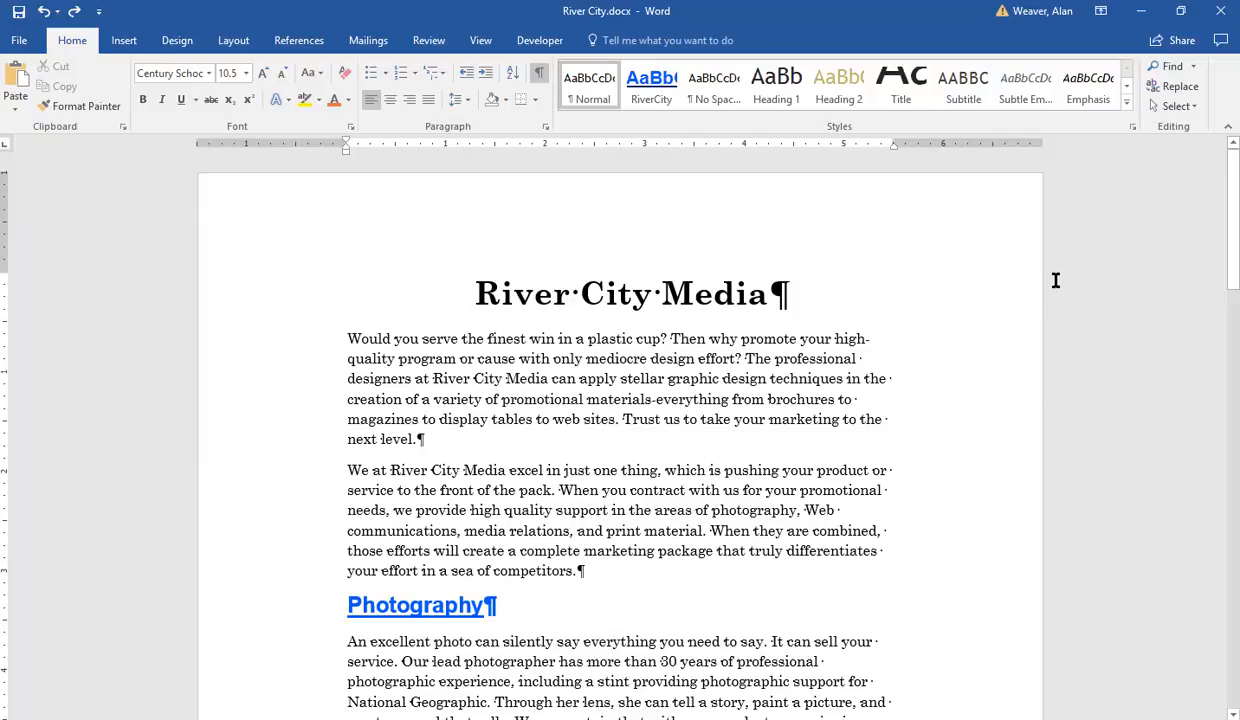
pyautogui.click(811, 285)
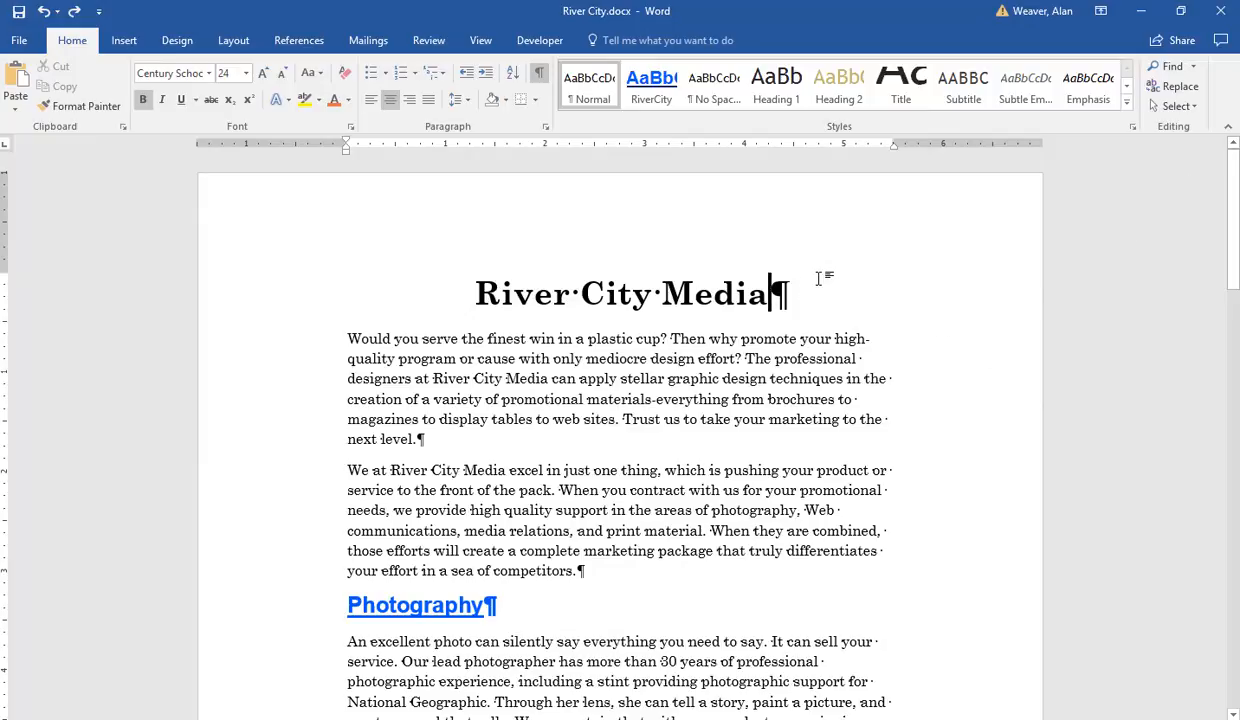
pyautogui.press('Return')
pyautogui.write('Introduction')
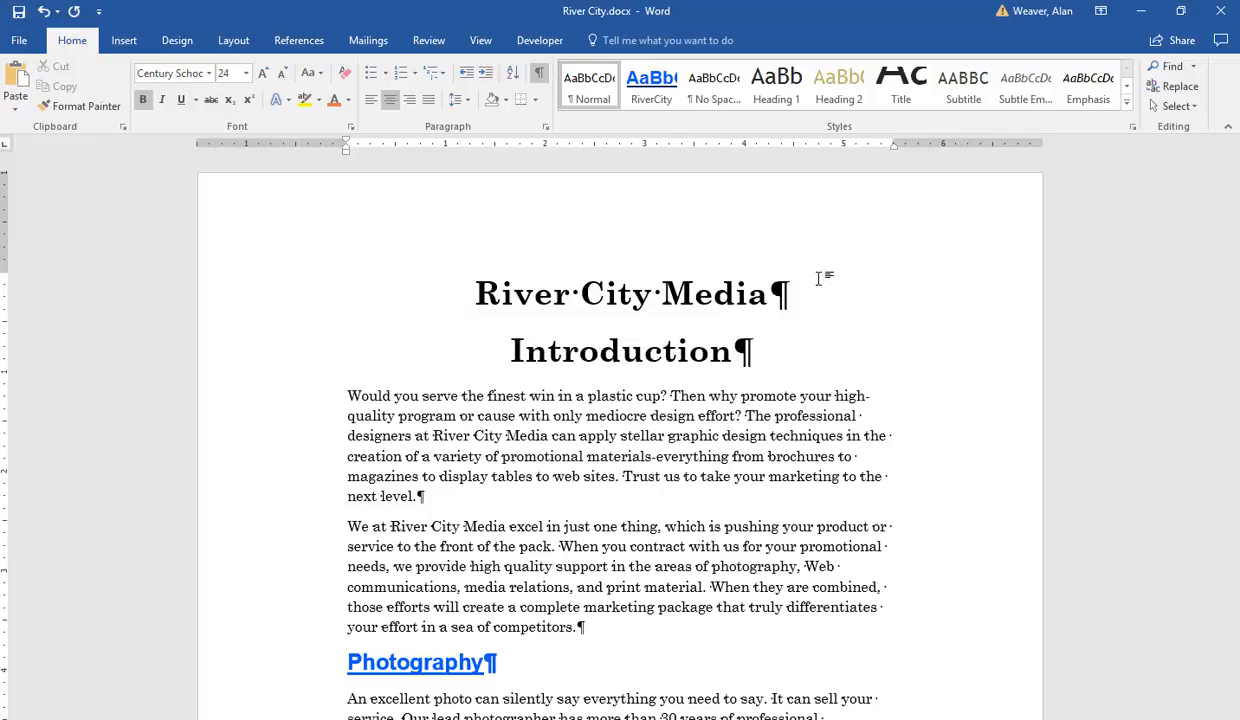
# Step: Insert a Next Page section break before the first body paragraph
pyautogui.press('Right')
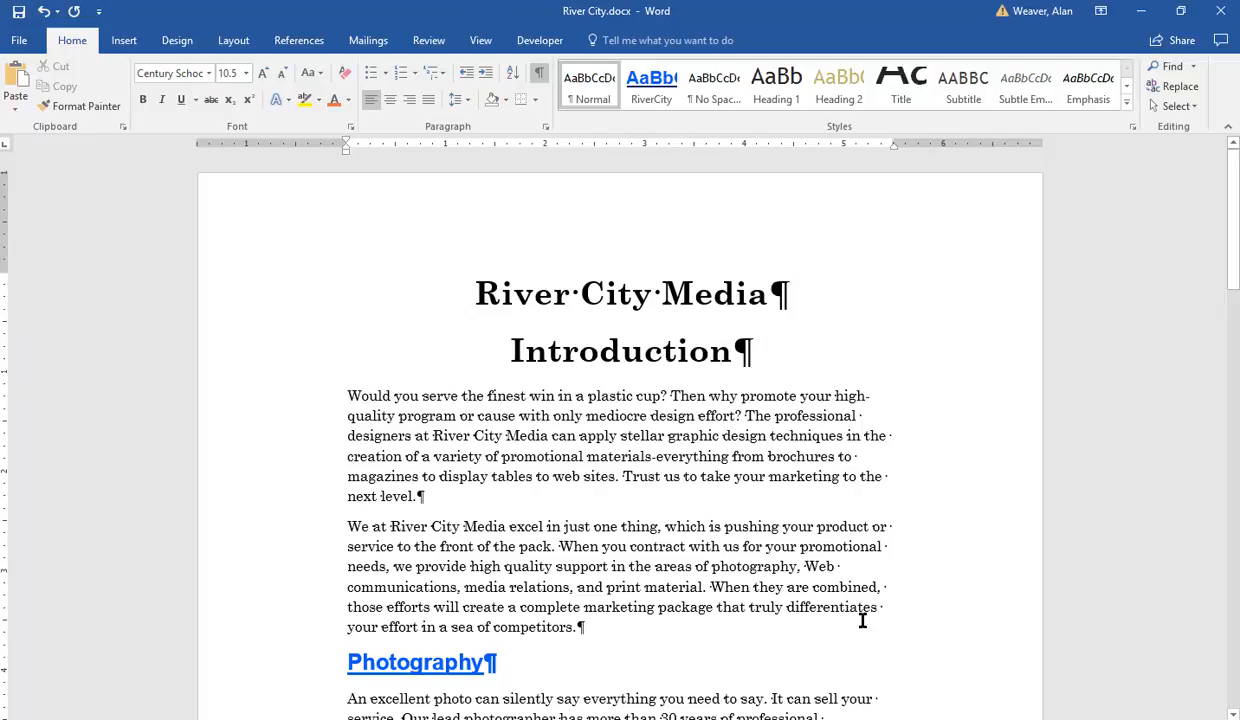
pyautogui.click(234, 41)
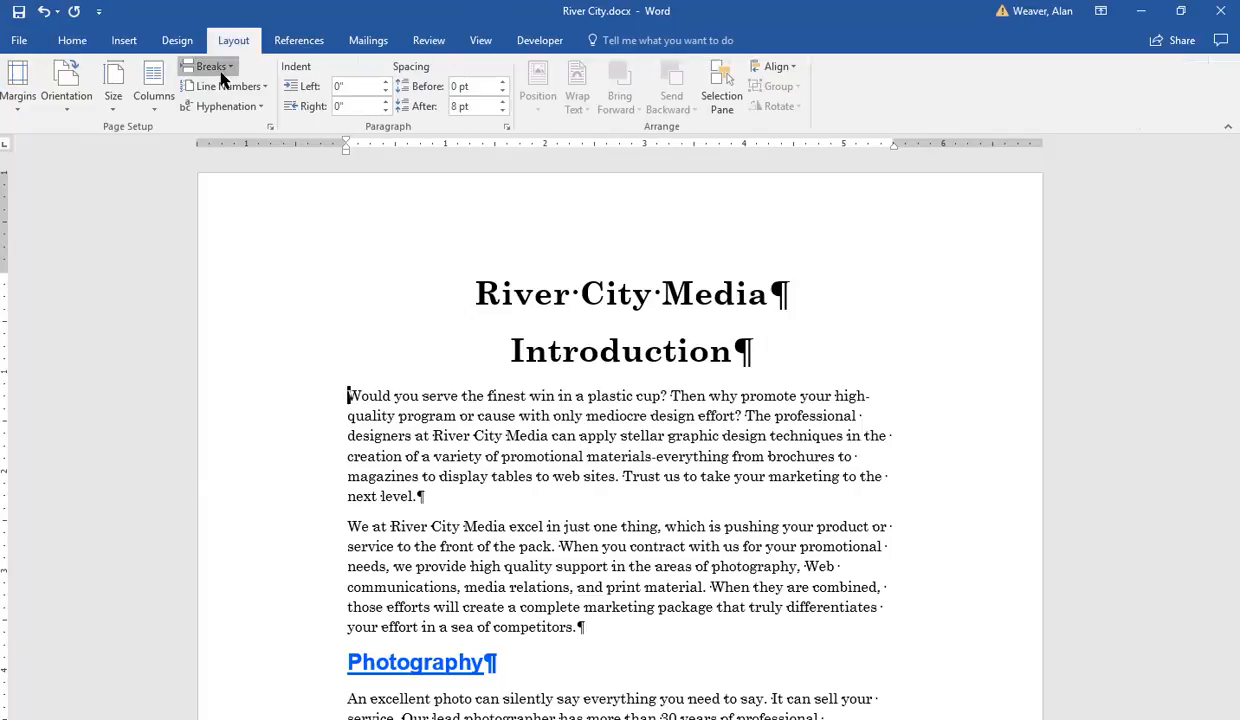
pyautogui.click(221, 70)
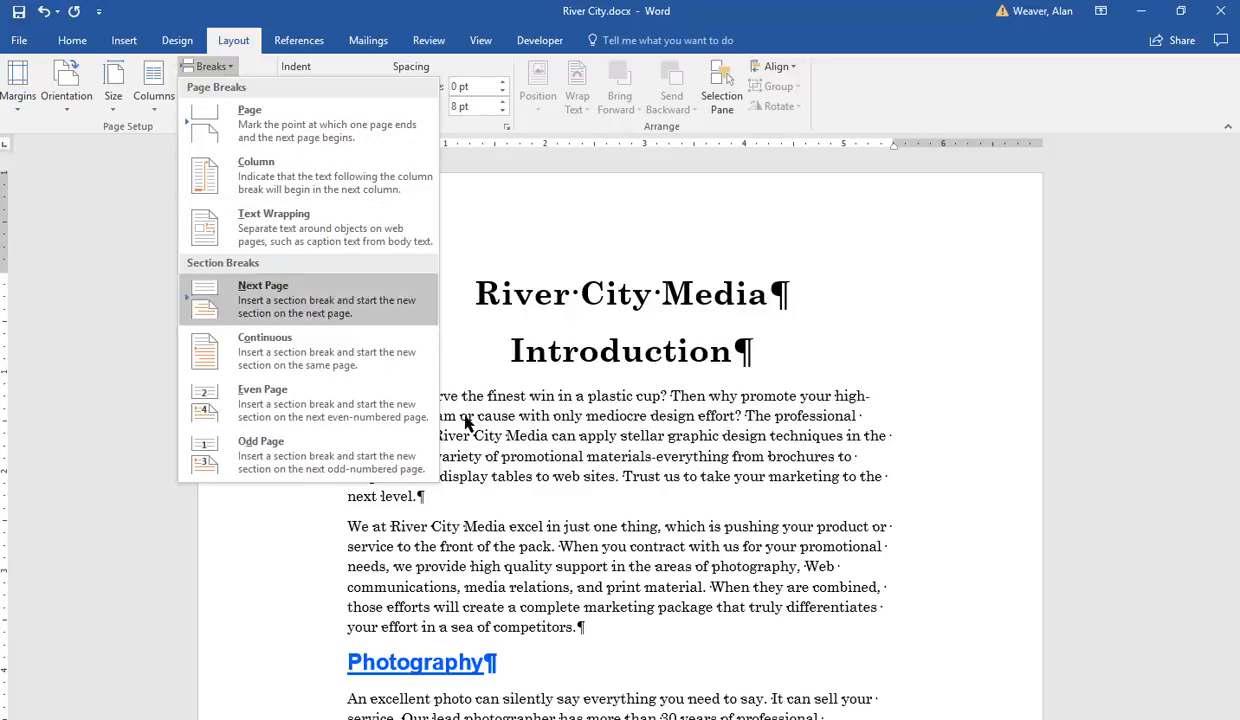
pyautogui.click(541, 425)
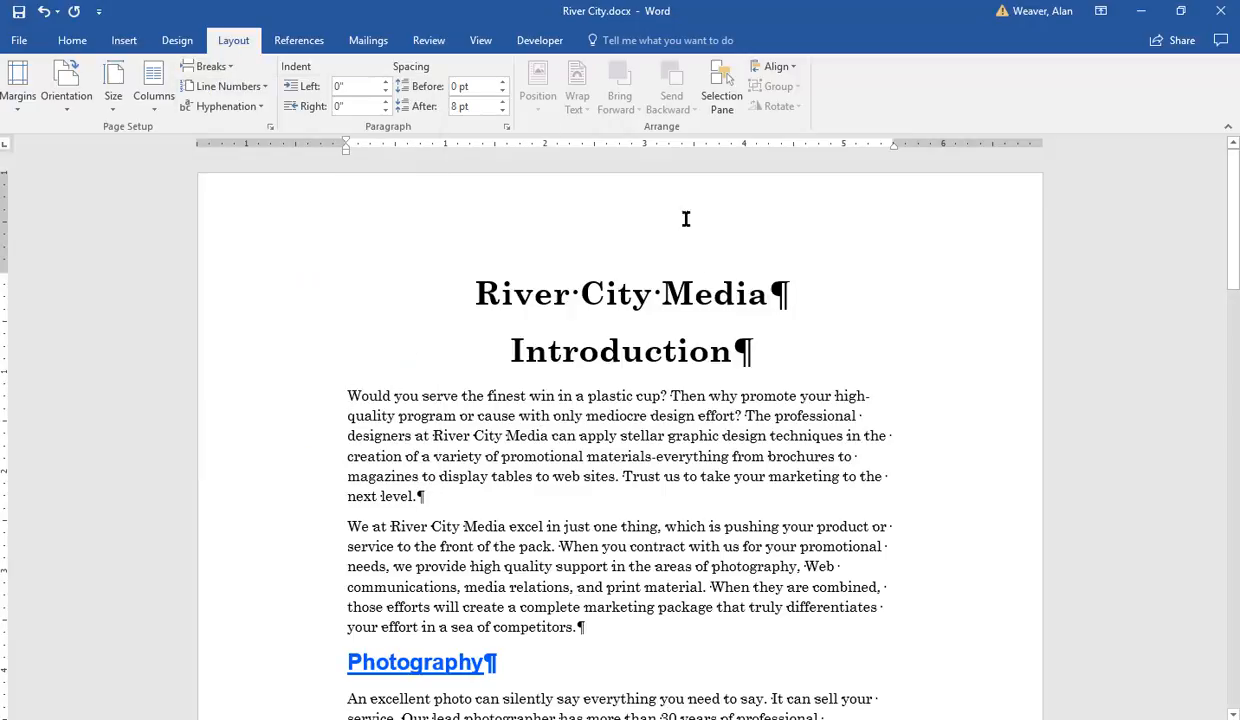
pyautogui.click(210, 66)
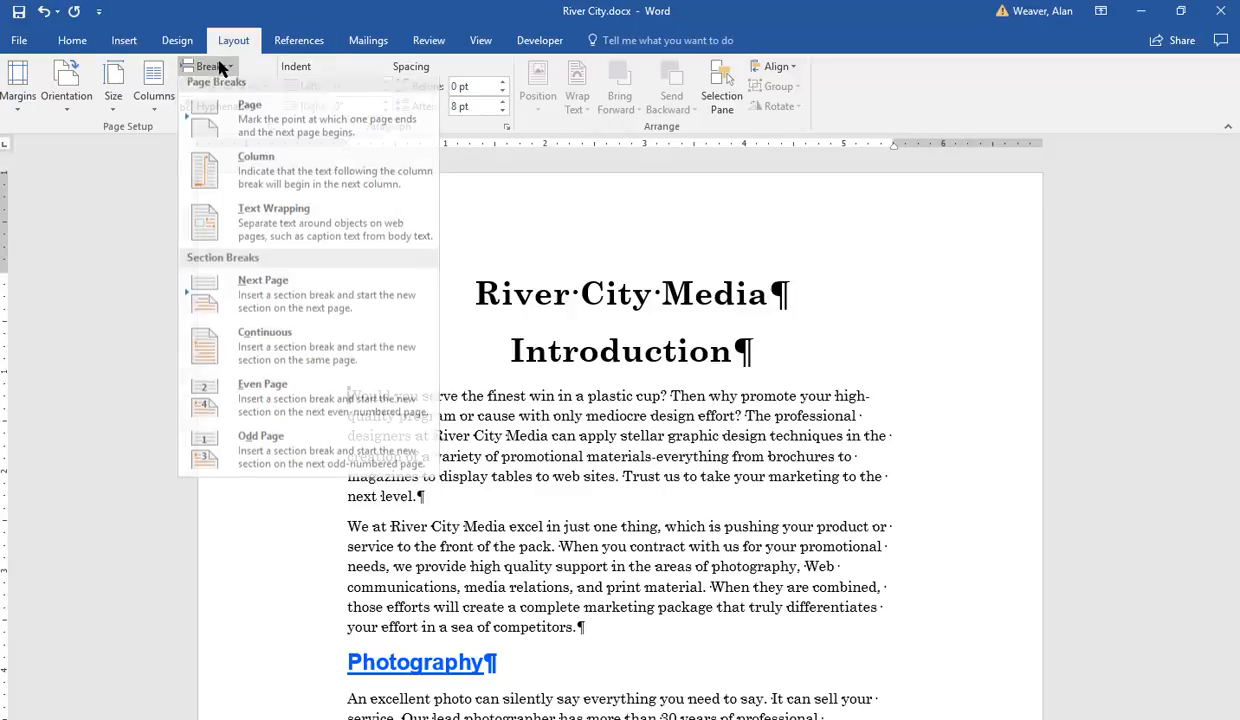
pyautogui.click(268, 302)
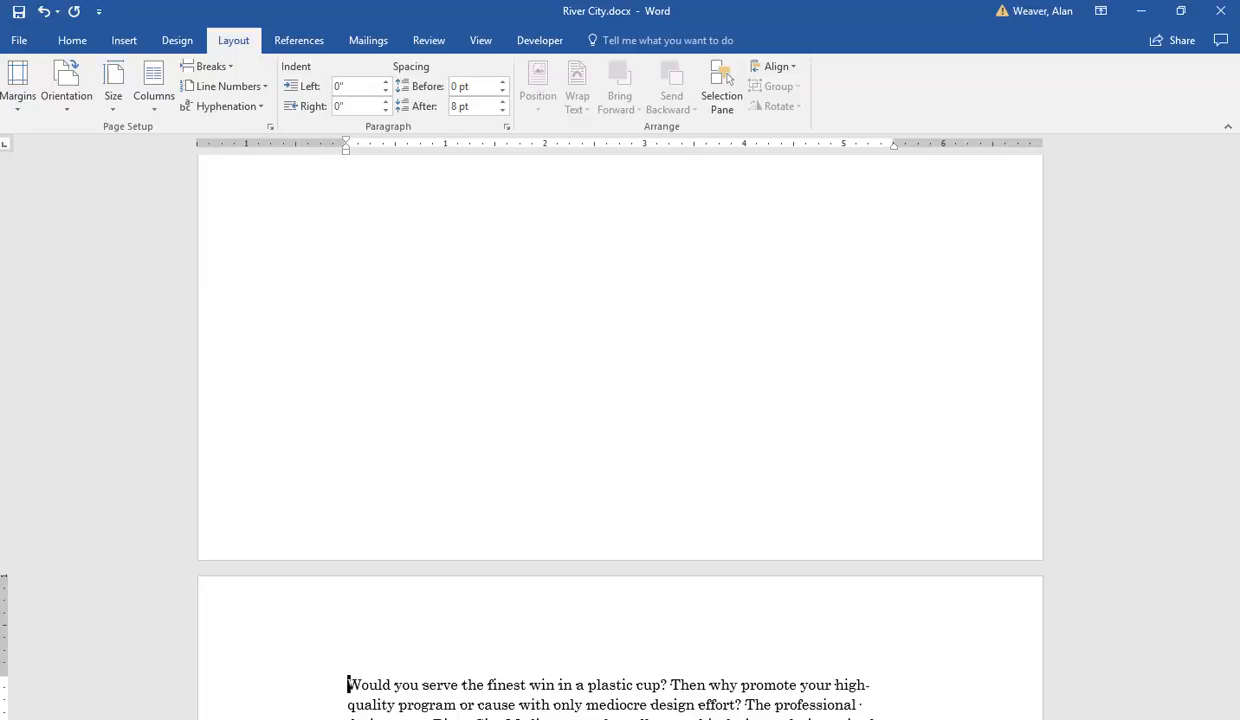
pyautogui.rightClick(300, 719)
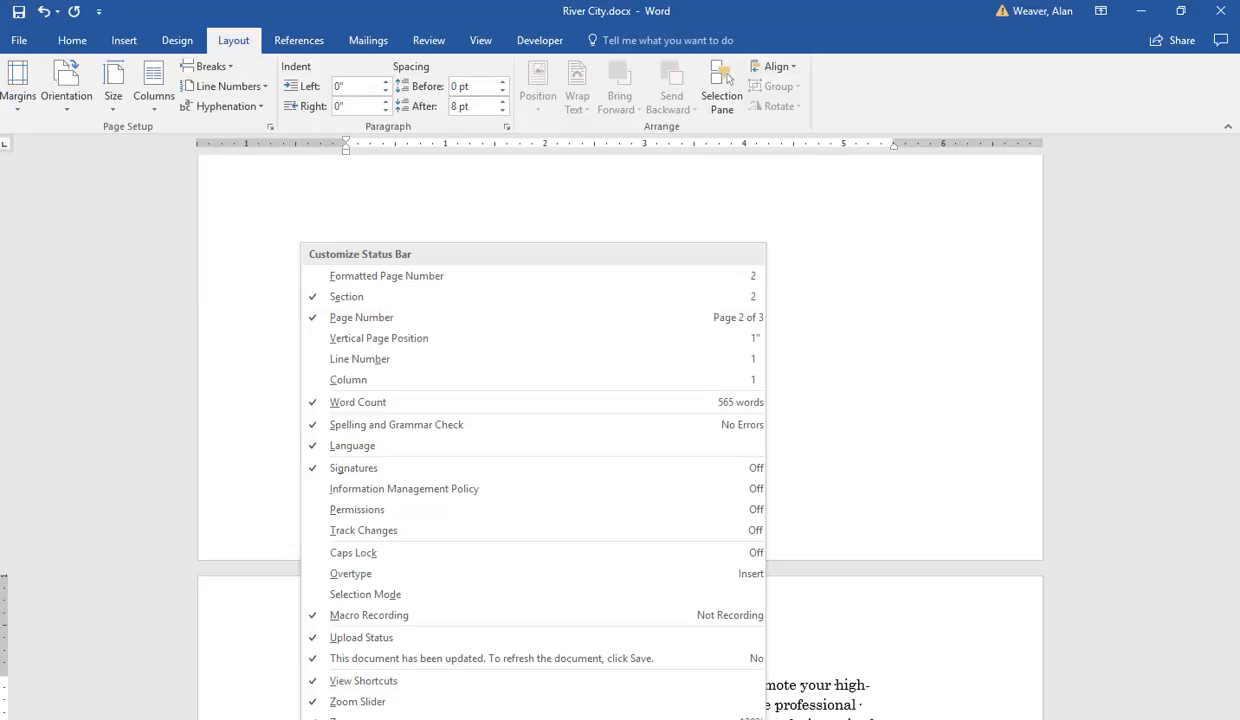
pyautogui.press('Escape')
pyautogui.moveTo(1232, 312); pyautogui.dragTo(1233, 498)
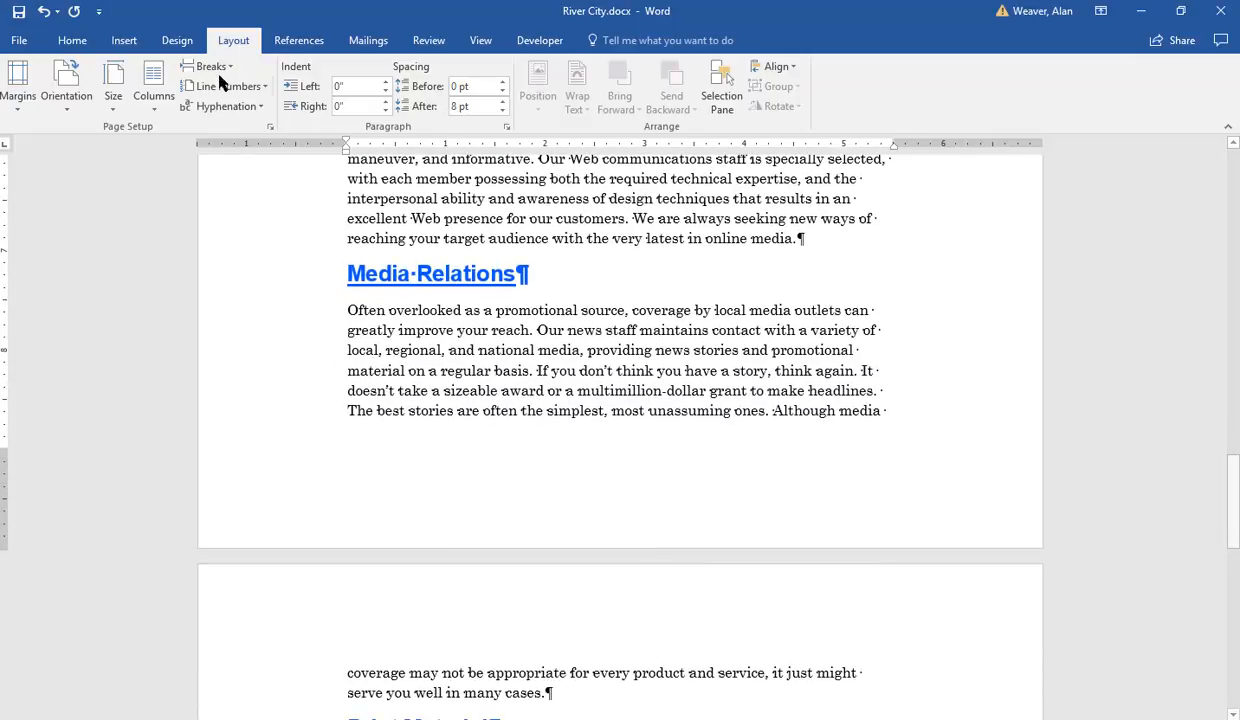
# Step: Edit the section 2 footer and enter Author's Name, a tab, and the word Page
pyautogui.click(120, 42)
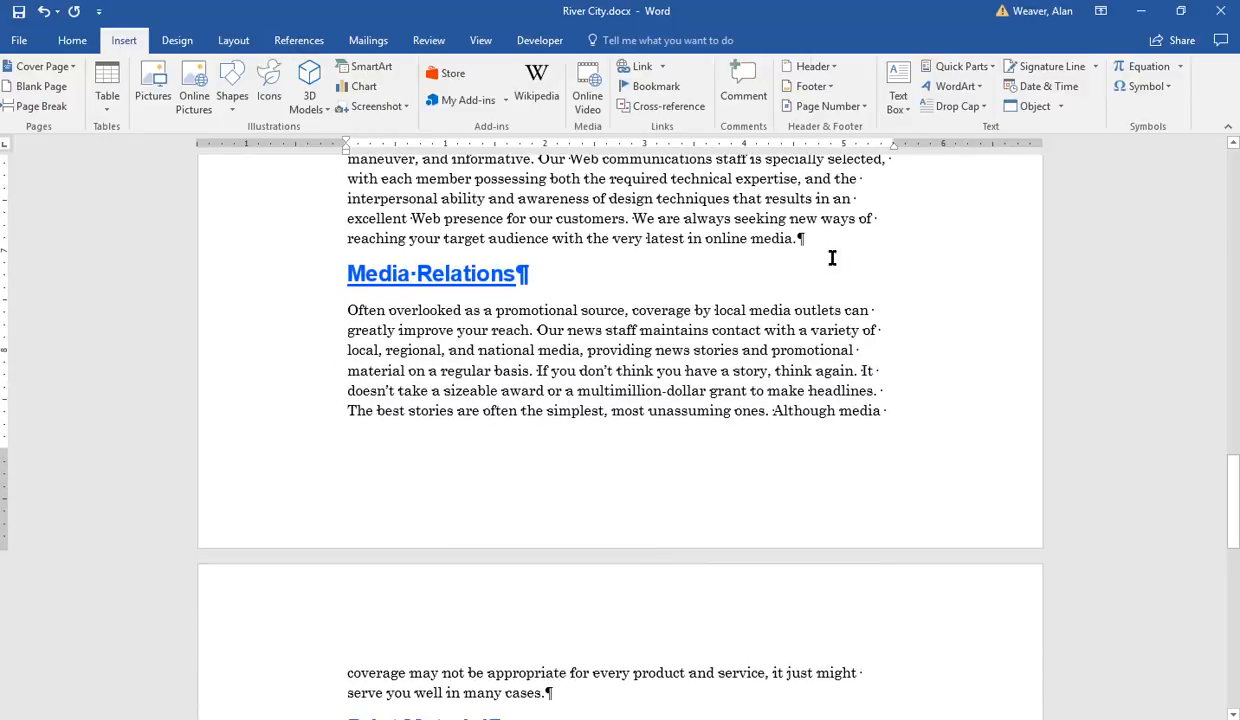
pyautogui.click(818, 88)
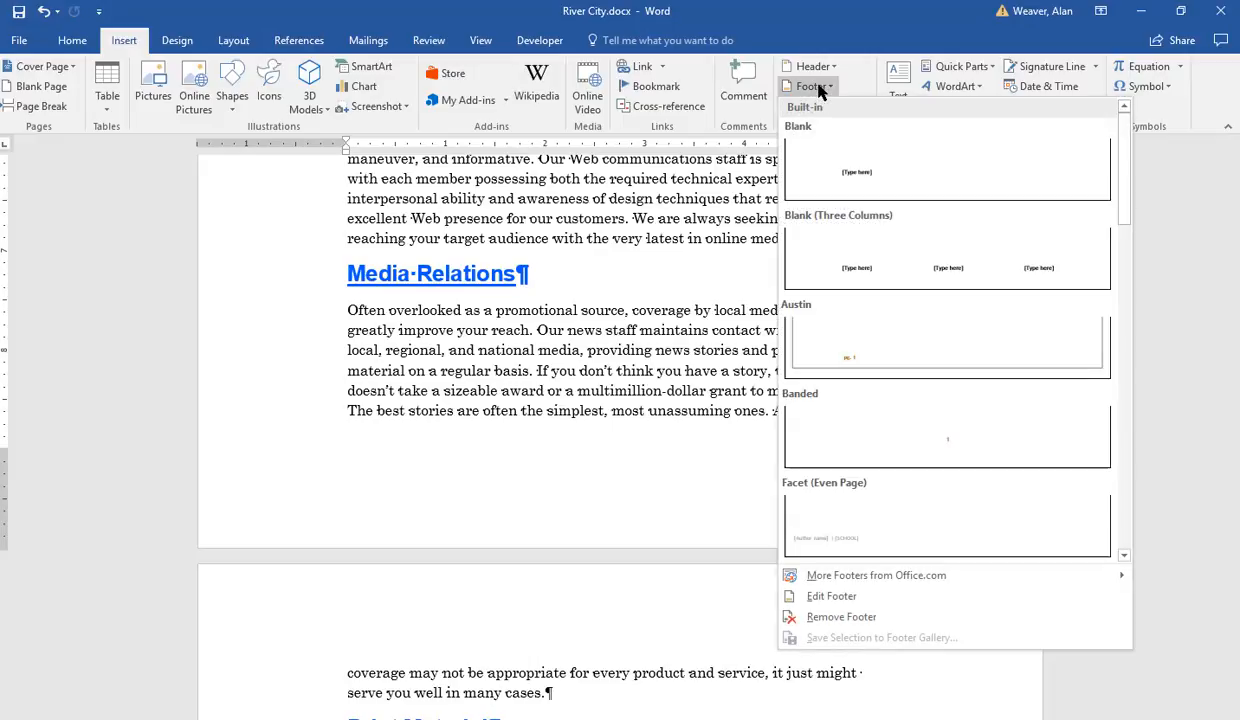
pyautogui.click(836, 596)
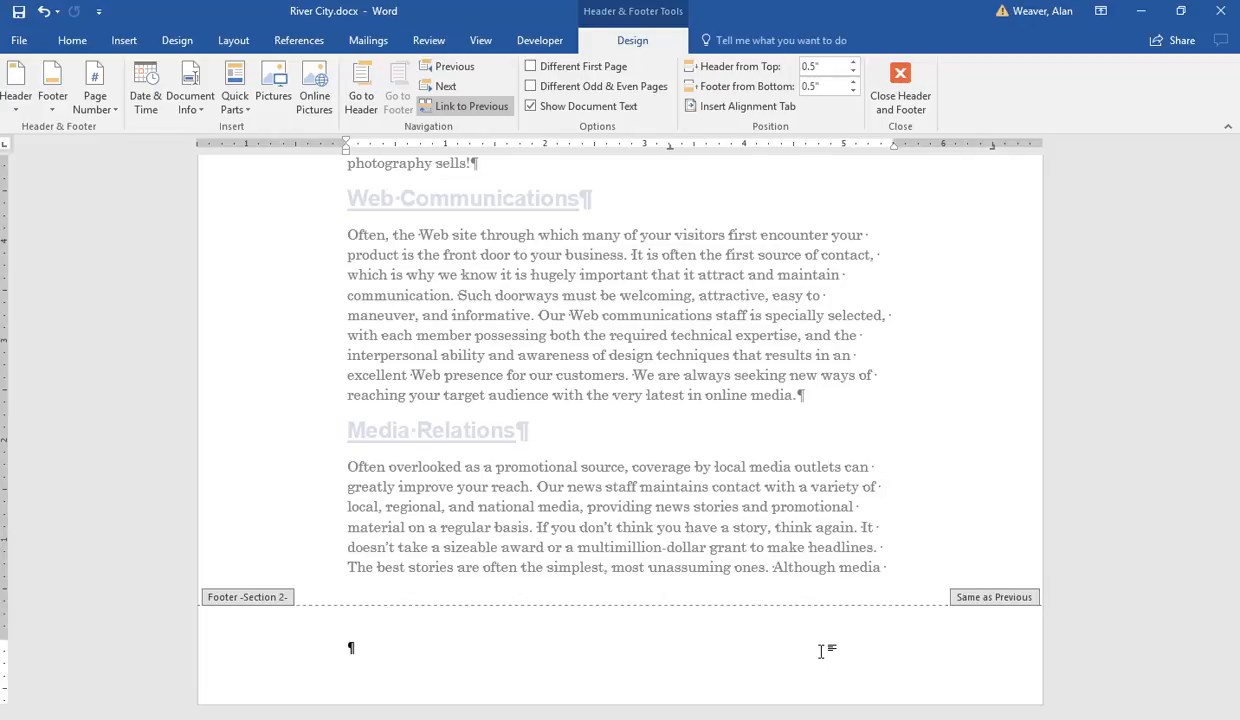
pyautogui.write("Author's N")
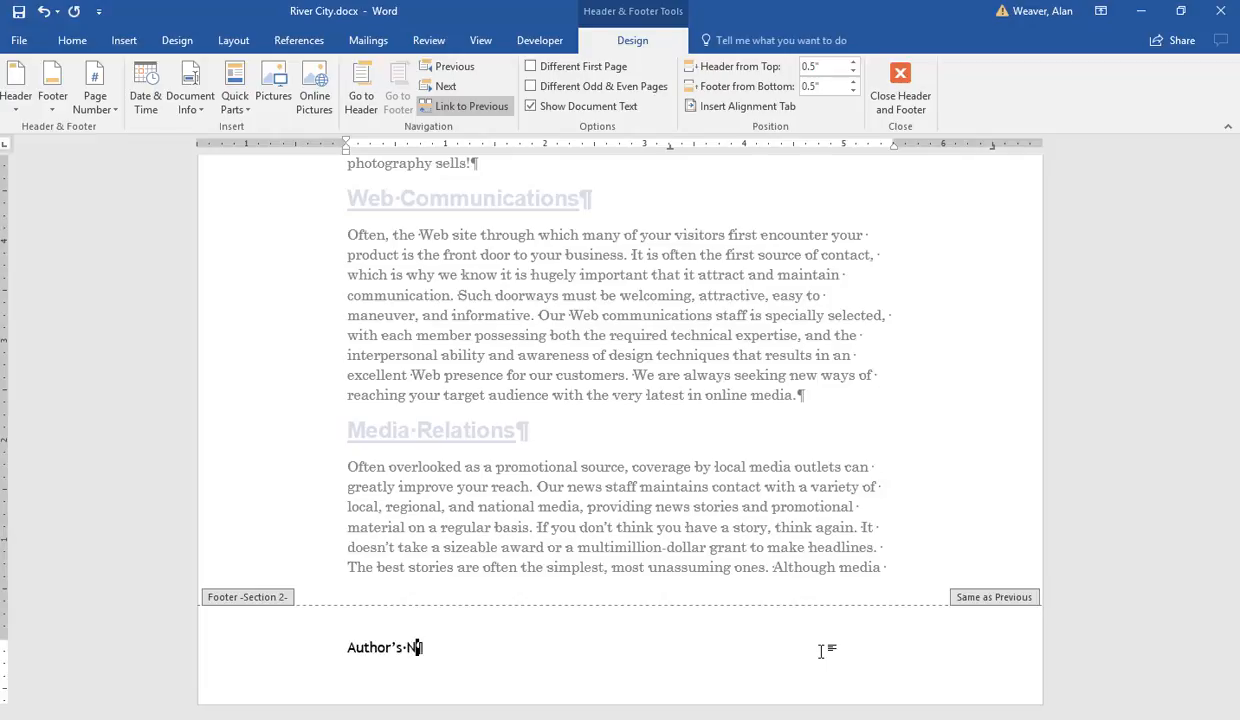
pyautogui.write('ame')
pyautogui.press('Tab')
pyautogui.write('Page')
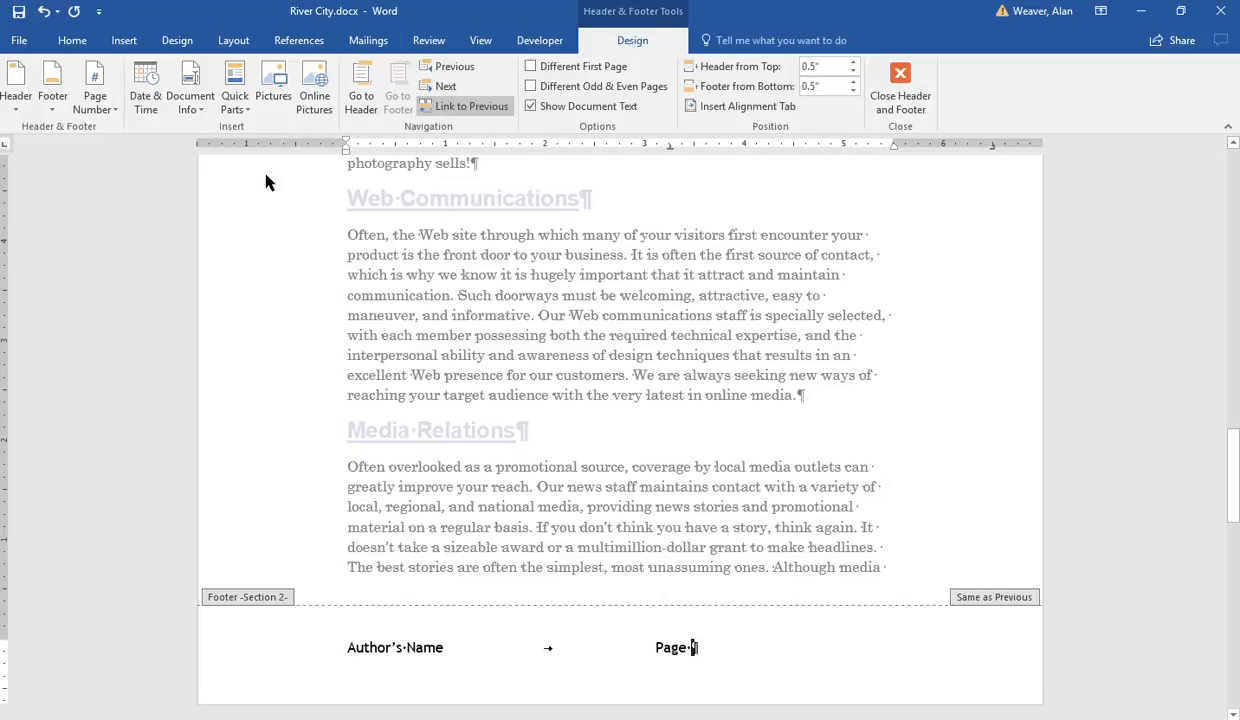
# Step: Insert a plain page number at the current position after Page in the footer
pyautogui.click(52, 110)
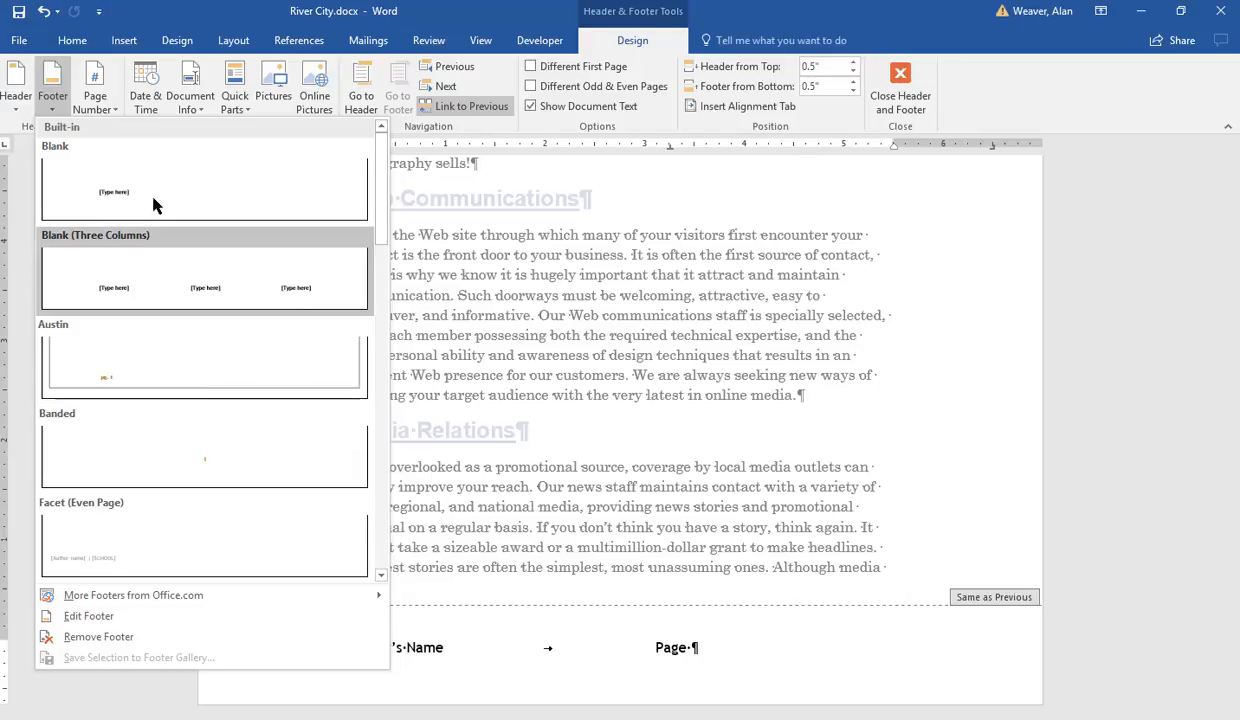
pyautogui.click(113, 108)
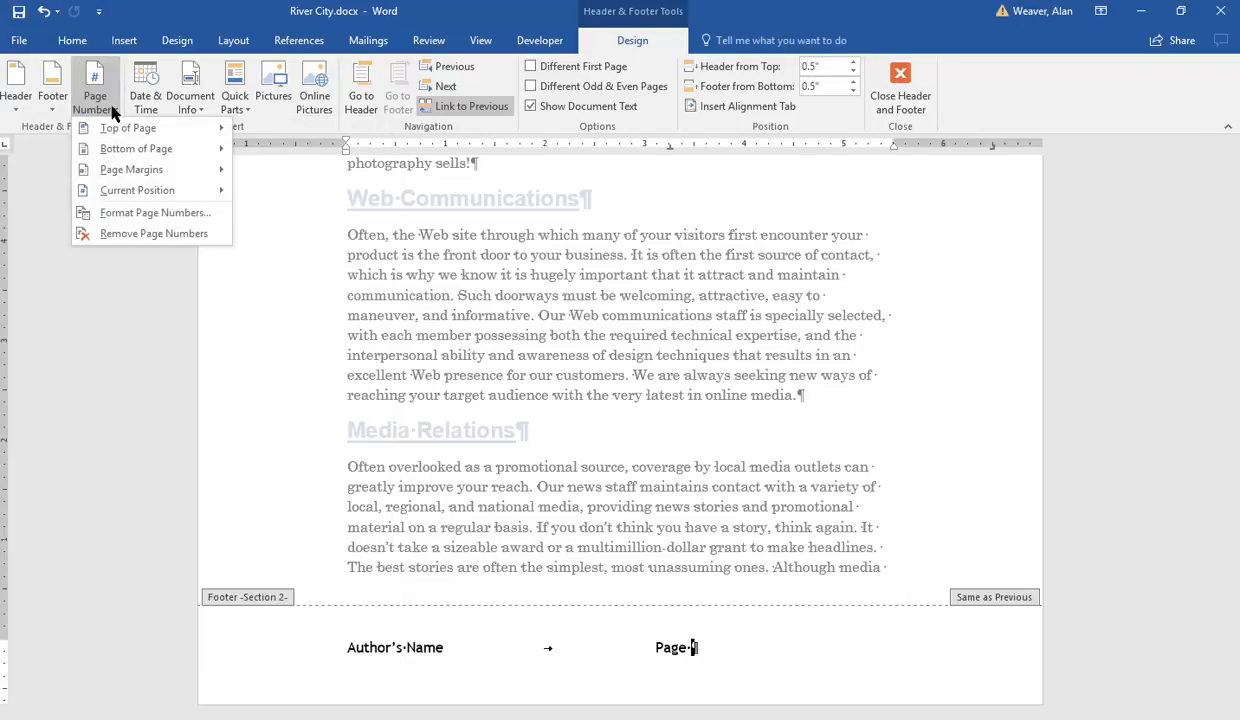
pyautogui.moveTo(130, 191)
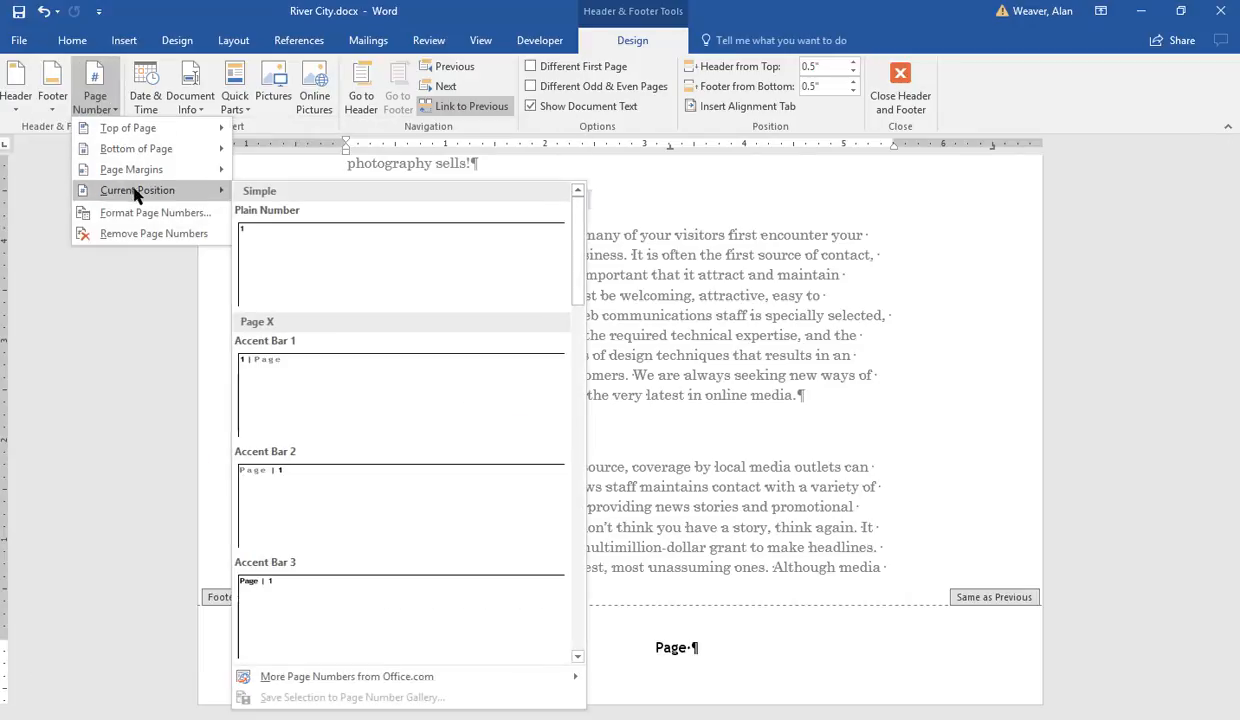
pyautogui.click(268, 252)
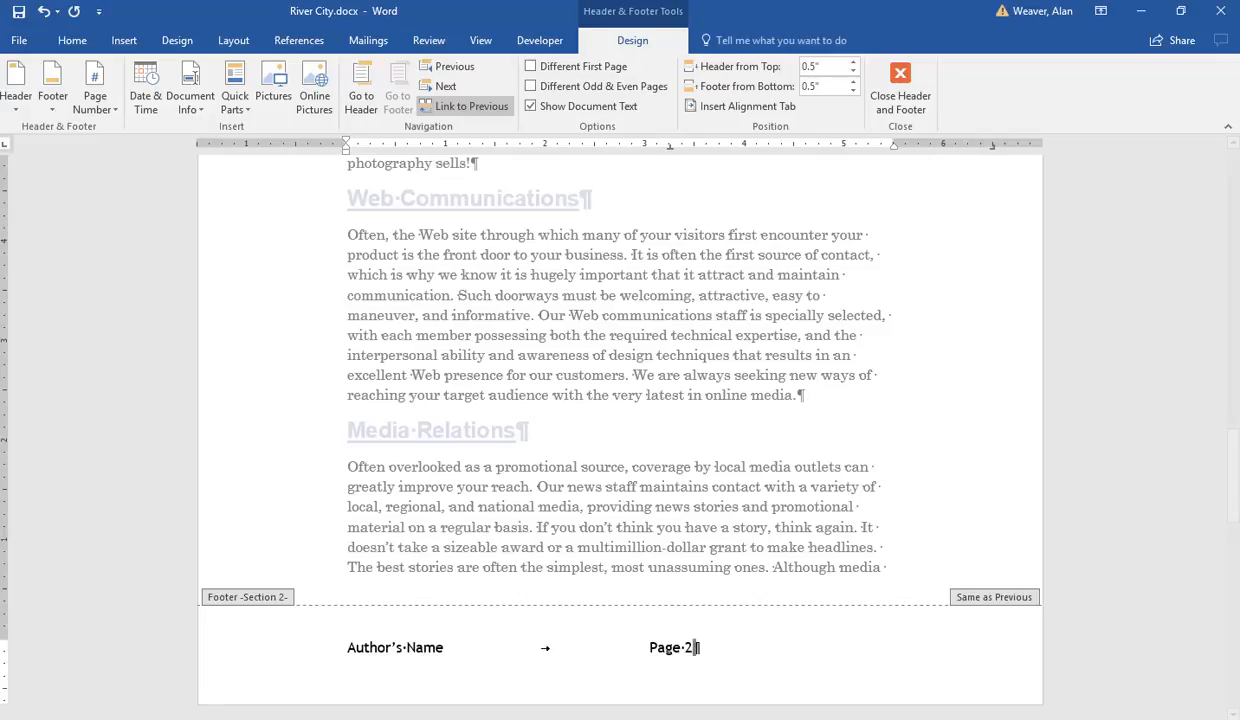
# Step: Format the footer page number to start at 1 in this section
pyautogui.click(689, 650)
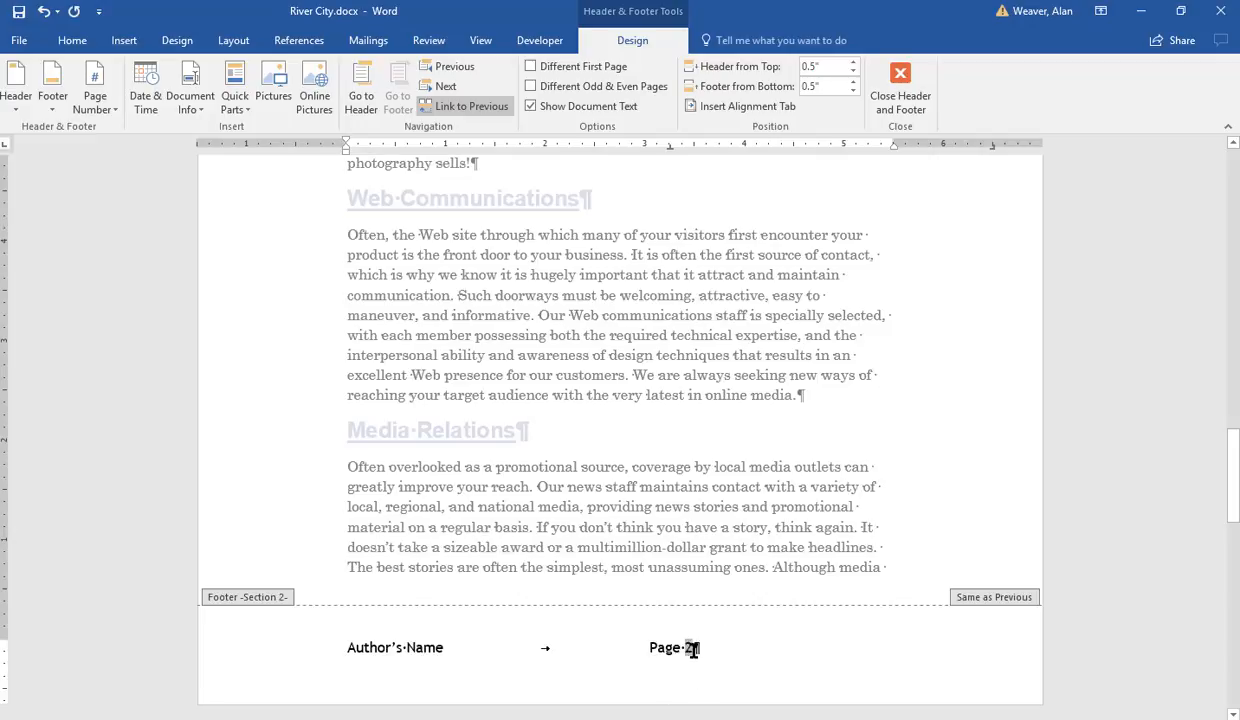
pyautogui.rightClick(689, 648)
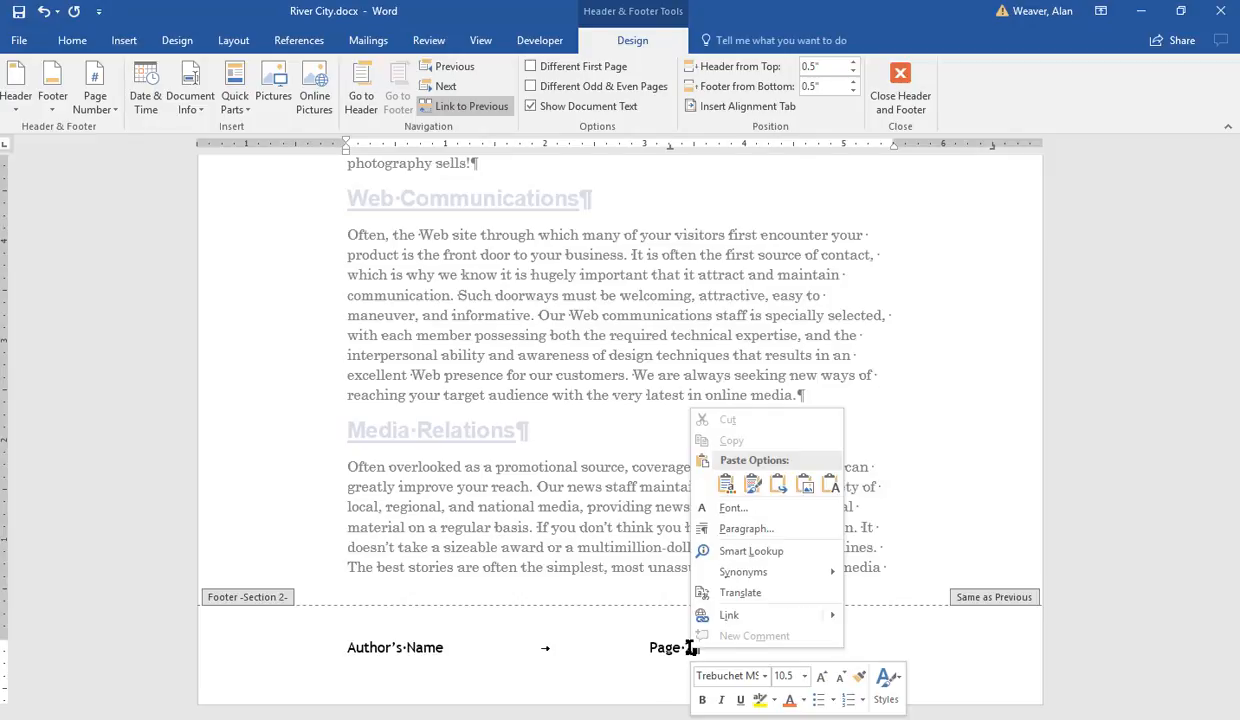
pyautogui.click(573, 512)
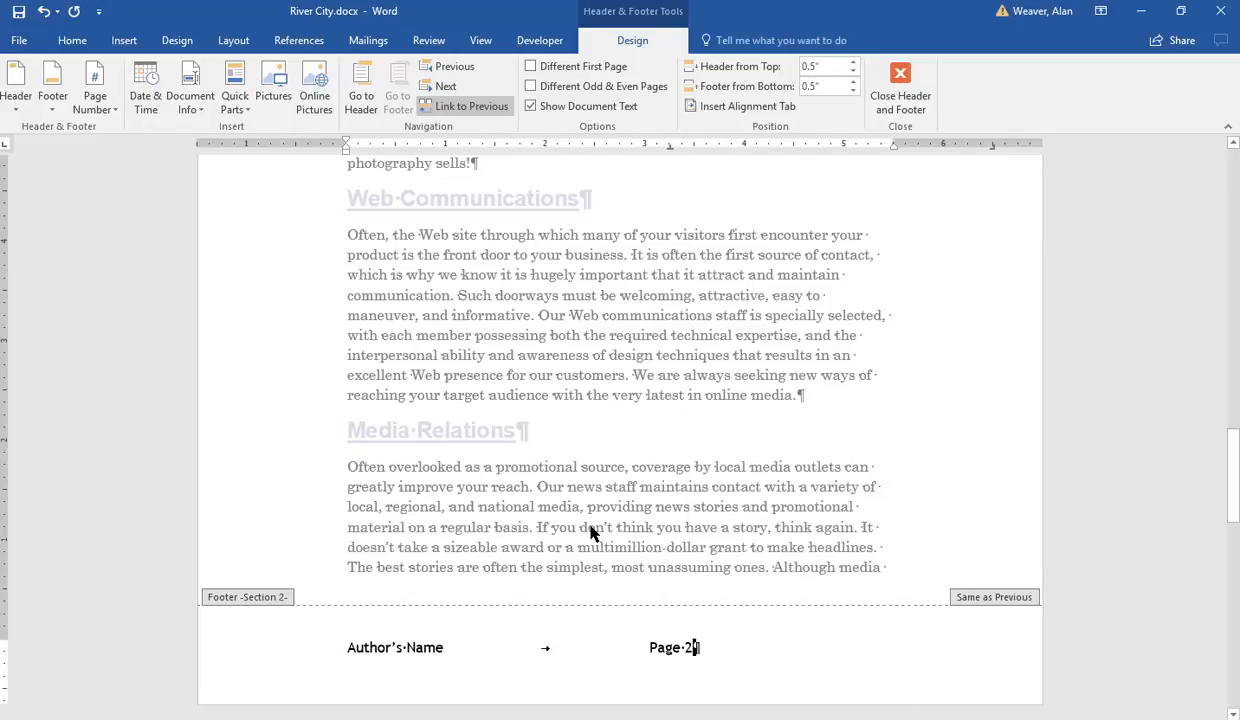
pyautogui.rightClick(689, 648)
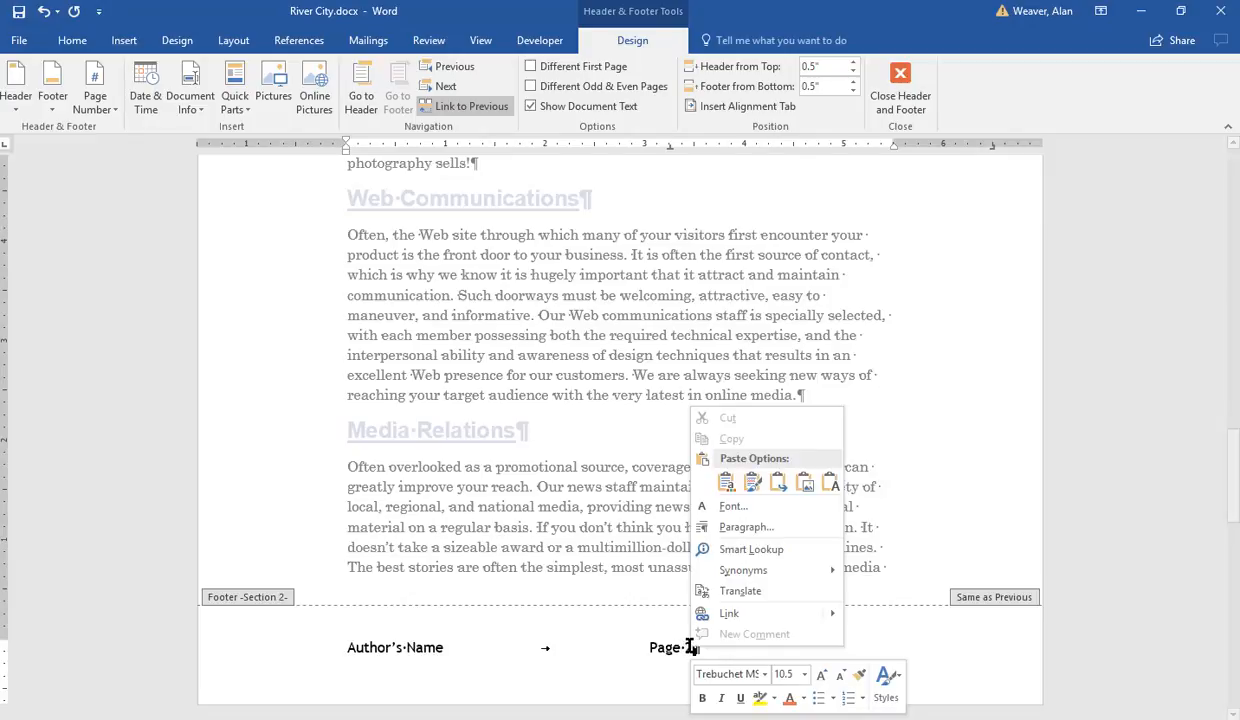
pyautogui.click(628, 563)
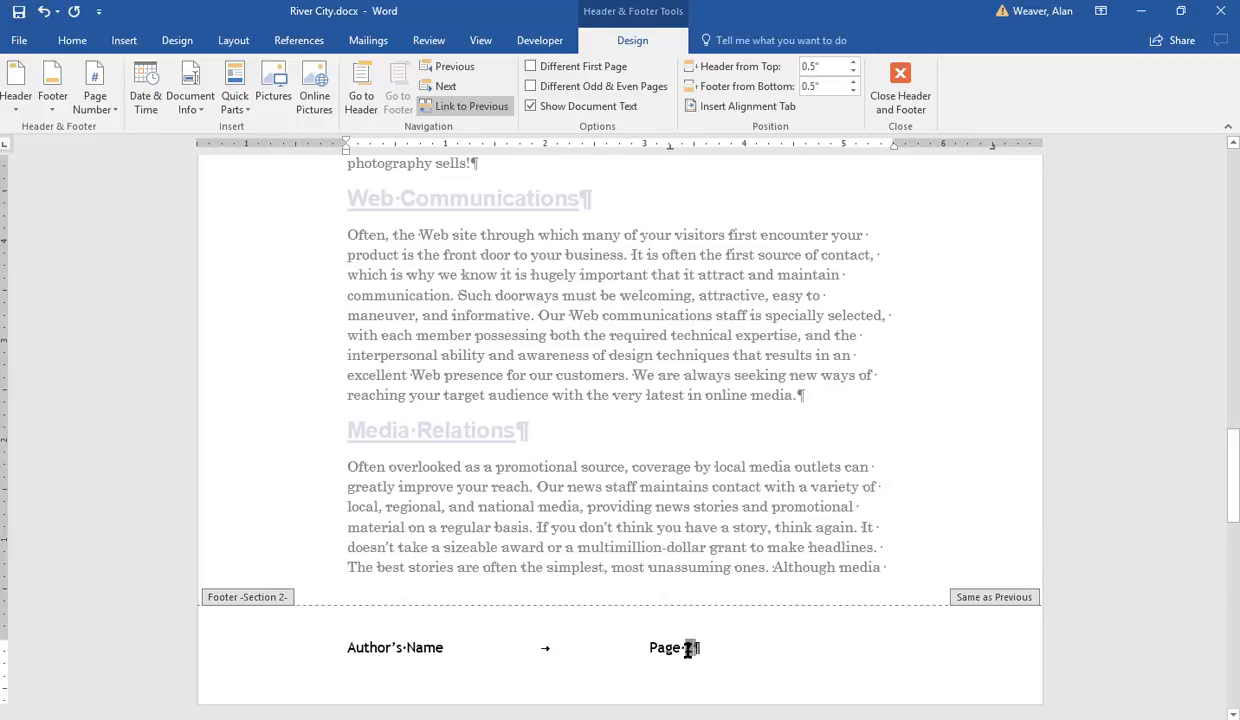
pyautogui.doubleClick(690, 648)
pyautogui.rightClick(687, 651)
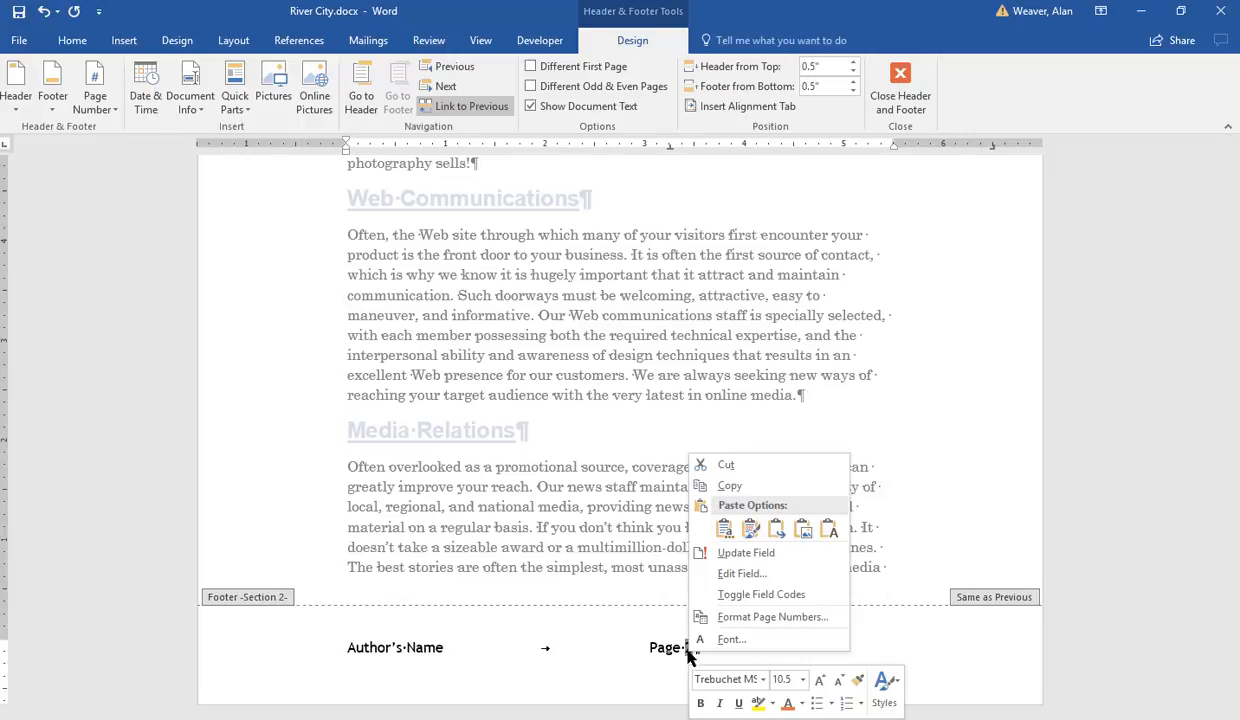
pyautogui.click(755, 617)
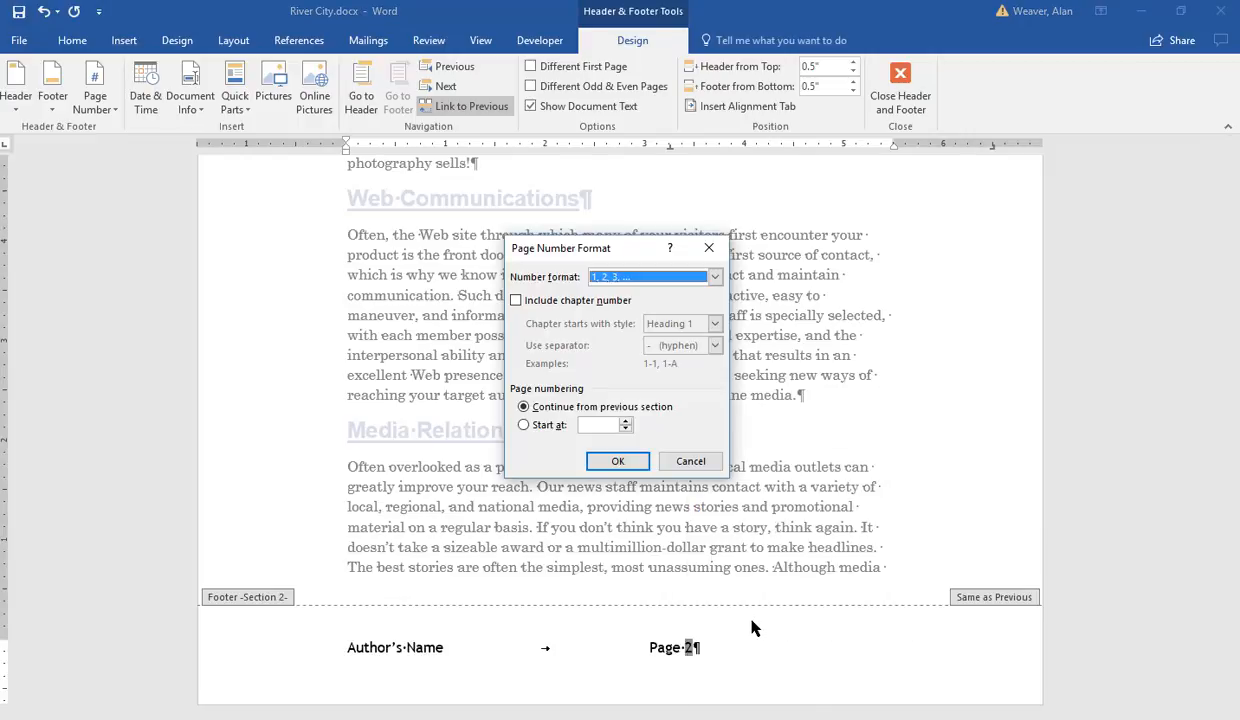
pyautogui.click(595, 425)
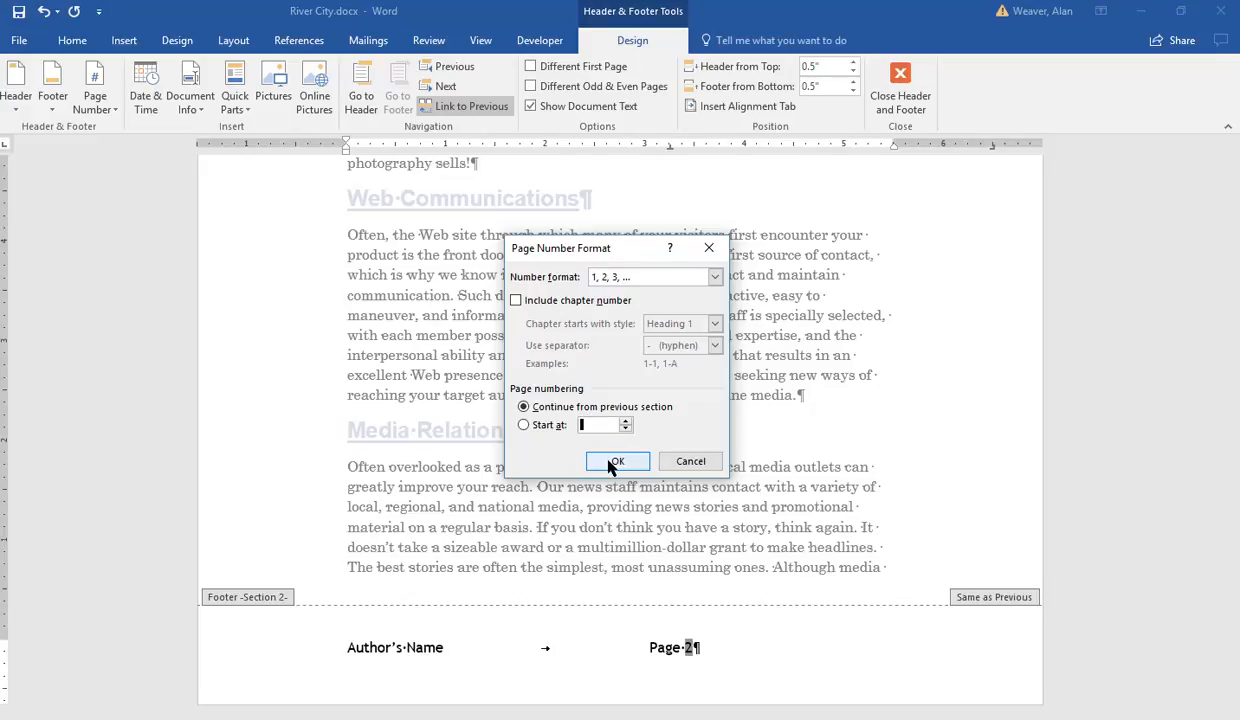
pyautogui.write('1')
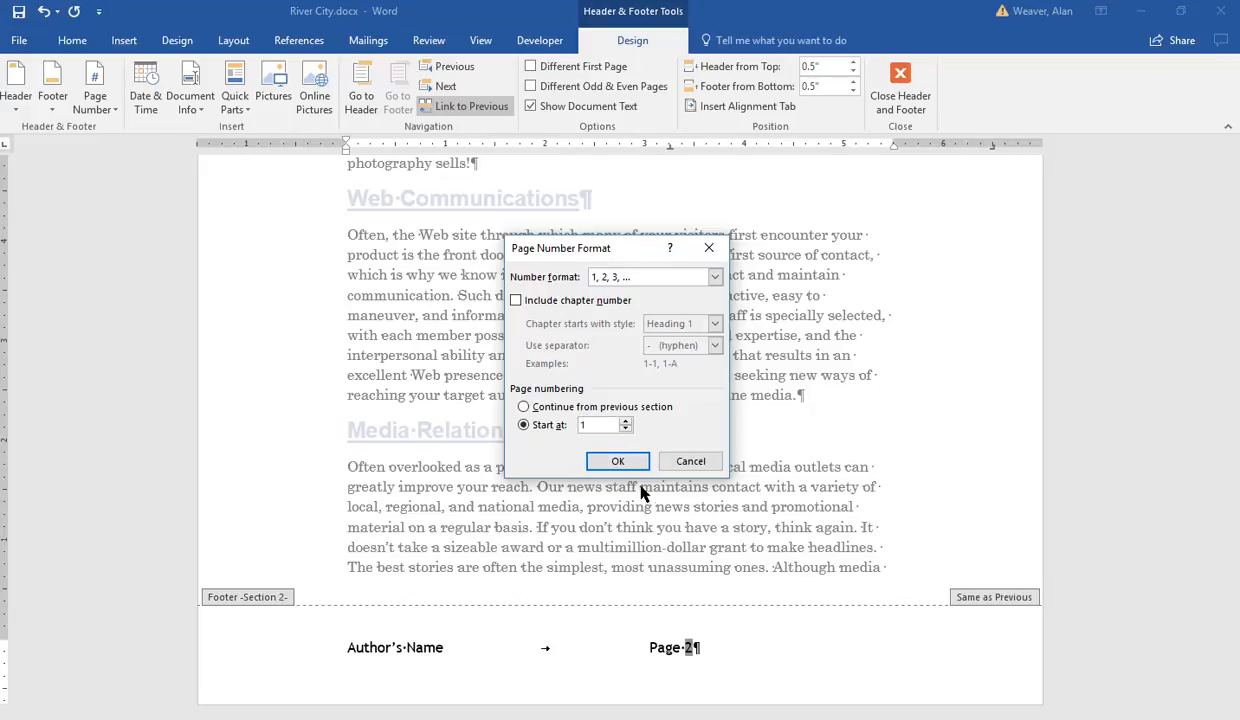
pyautogui.click(616, 463)
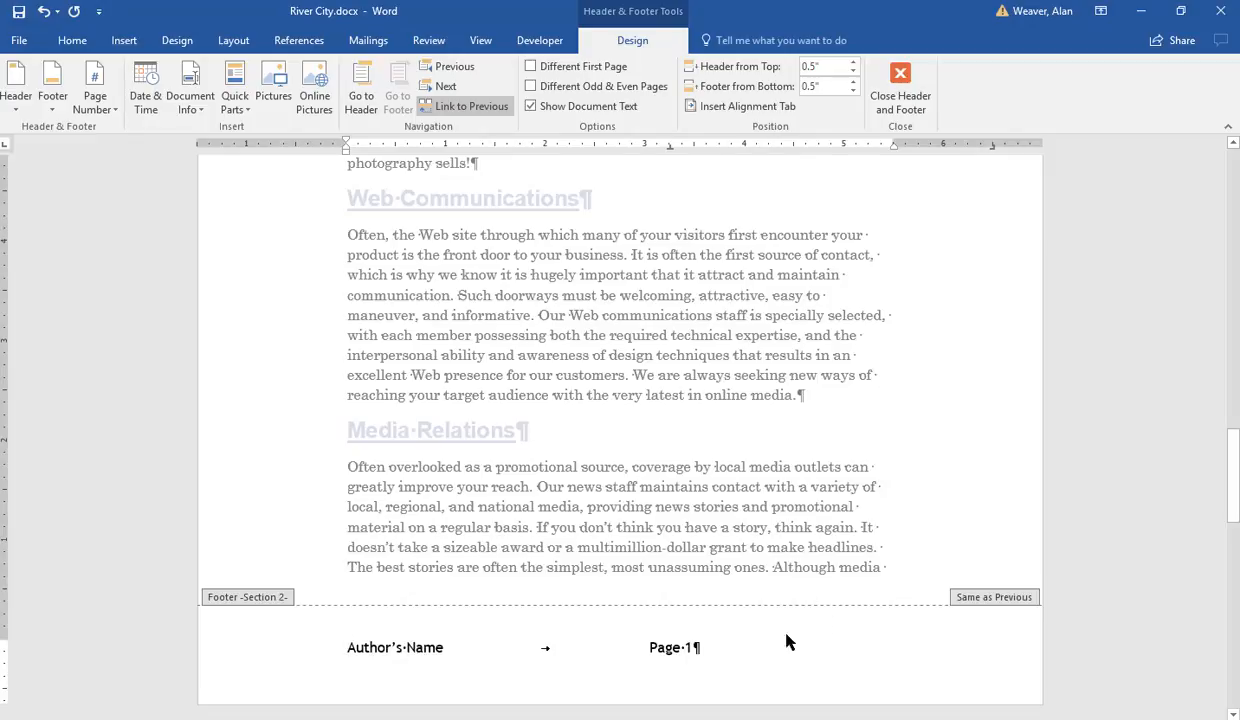
# Step: Add a tab and the File Name field at the end of the footer
pyautogui.click(742, 653)
pyautogui.press('Tab')
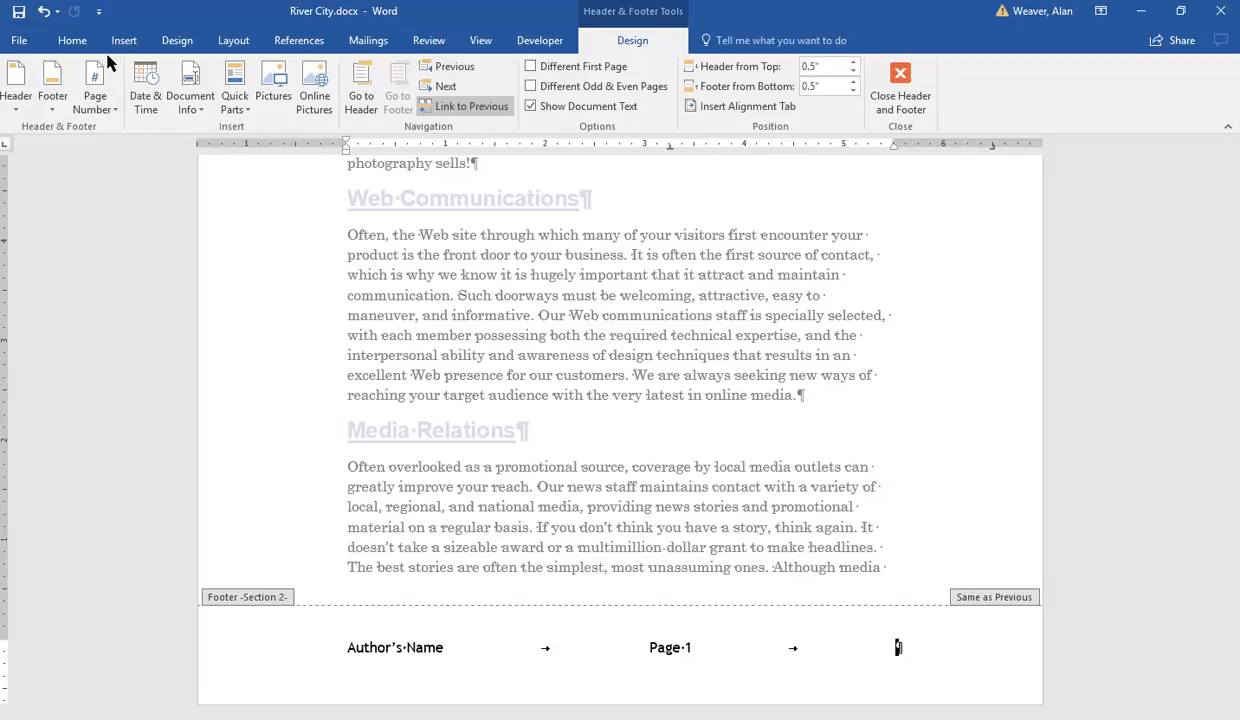
pyautogui.click(190, 103)
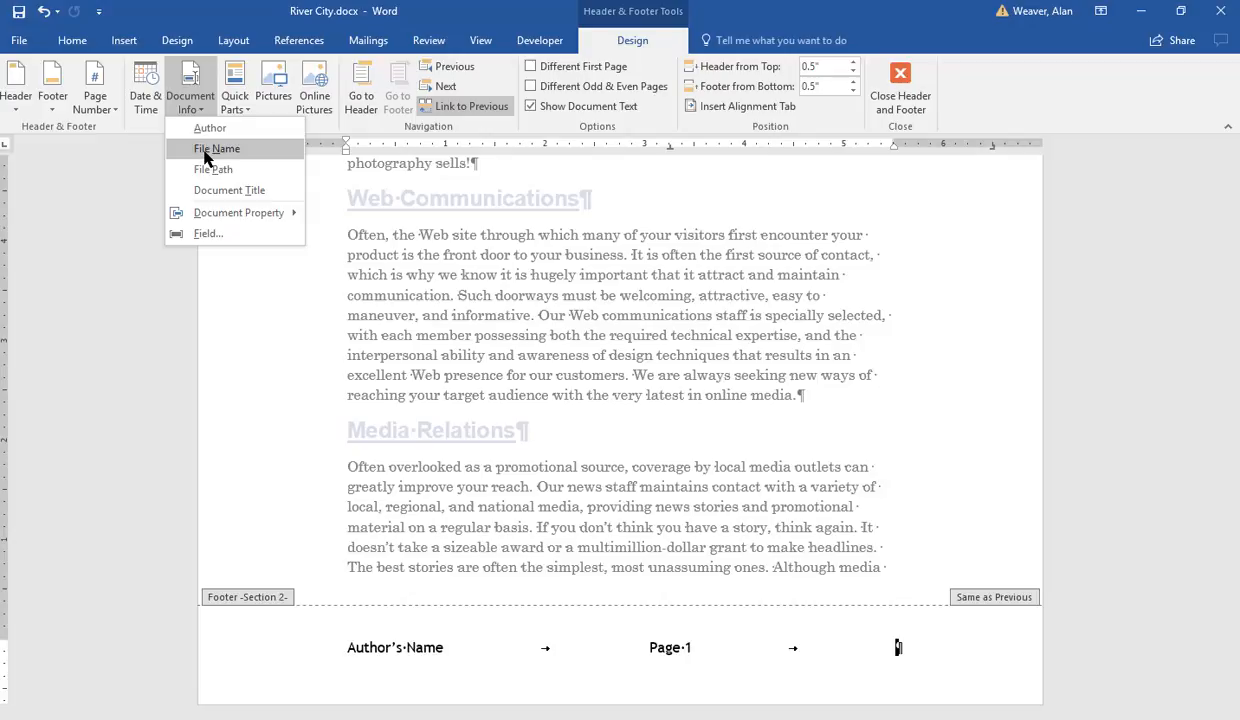
pyautogui.click(207, 150)
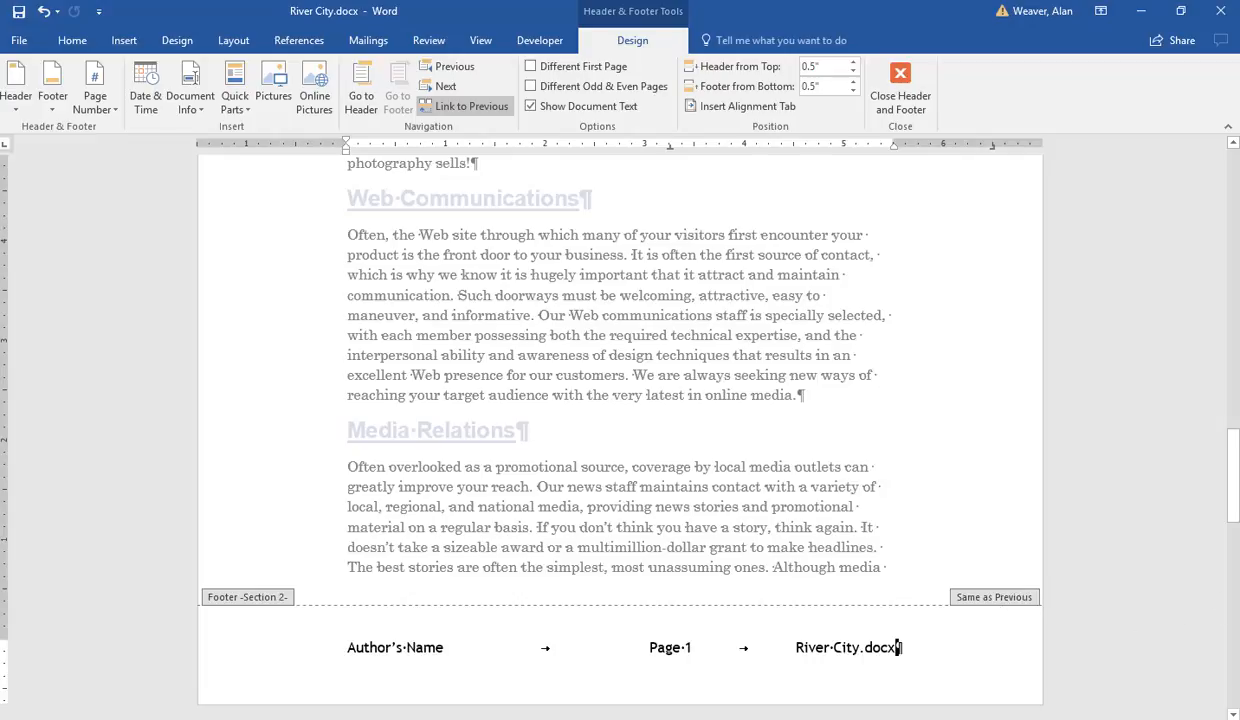
# Step: Unlink the section 2 footer from the previous section's footer
pyautogui.moveTo(1233, 470); pyautogui.dragTo(1210, 523)
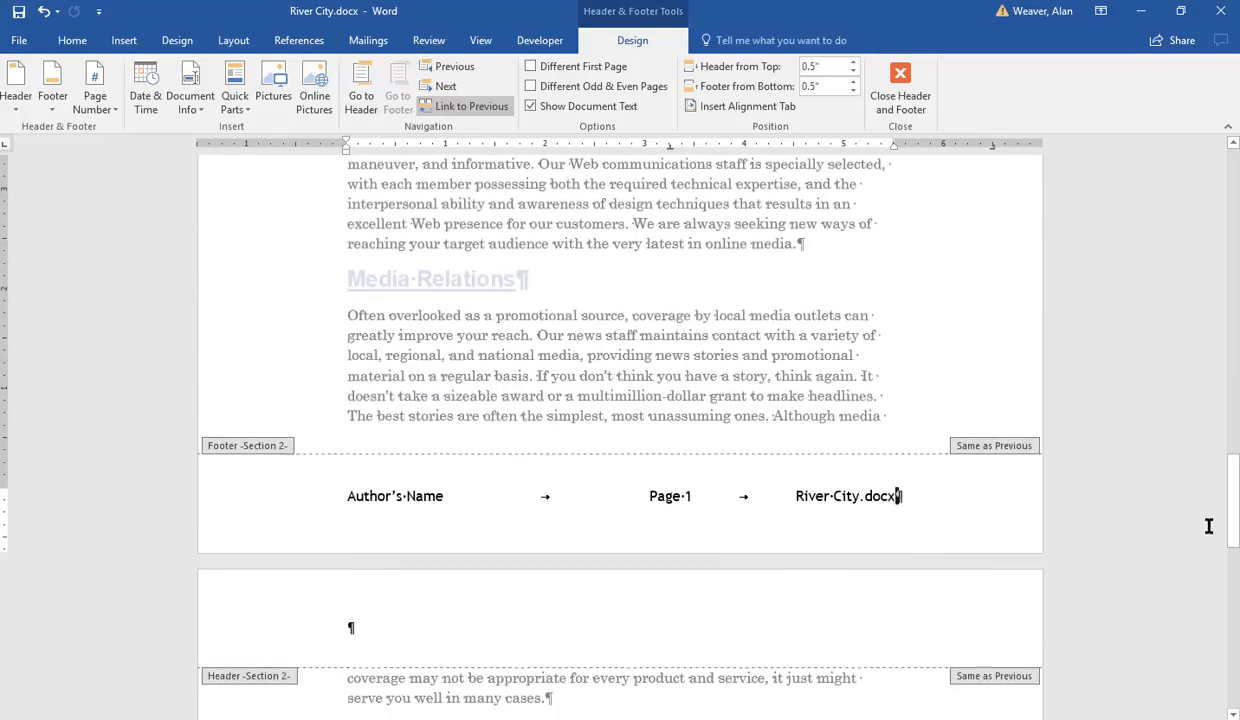
pyautogui.click(819, 504)
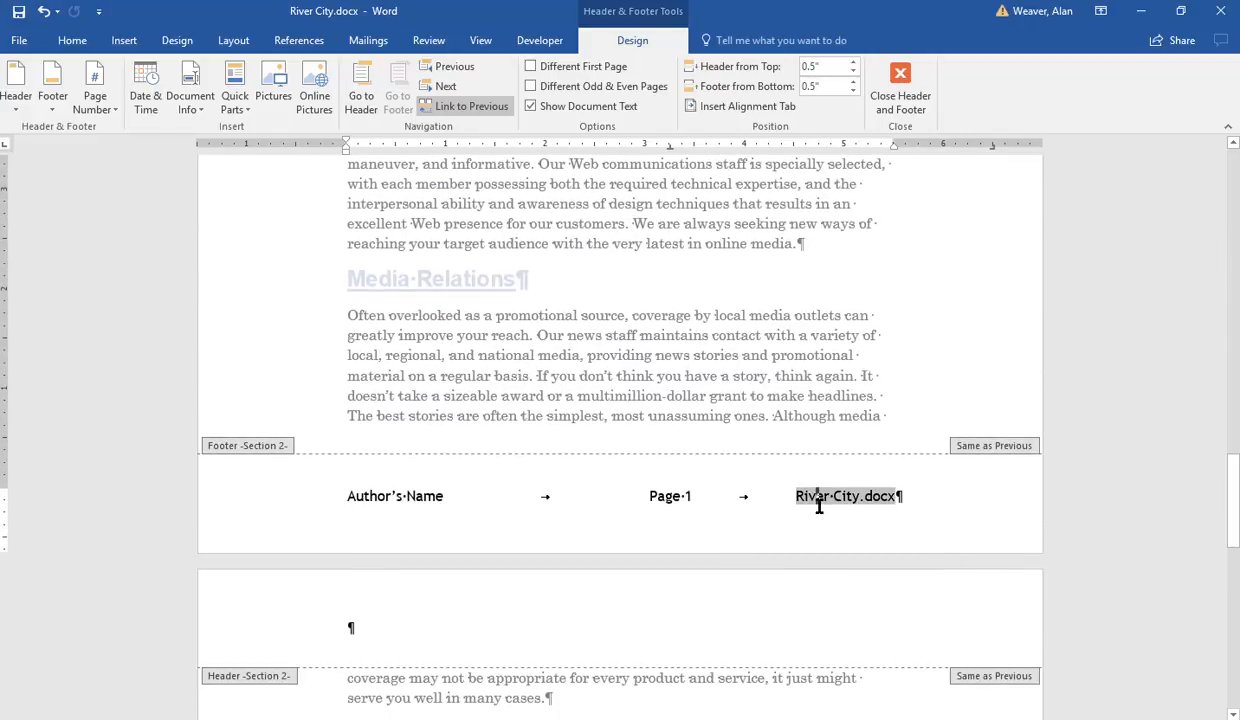
pyautogui.click(428, 111)
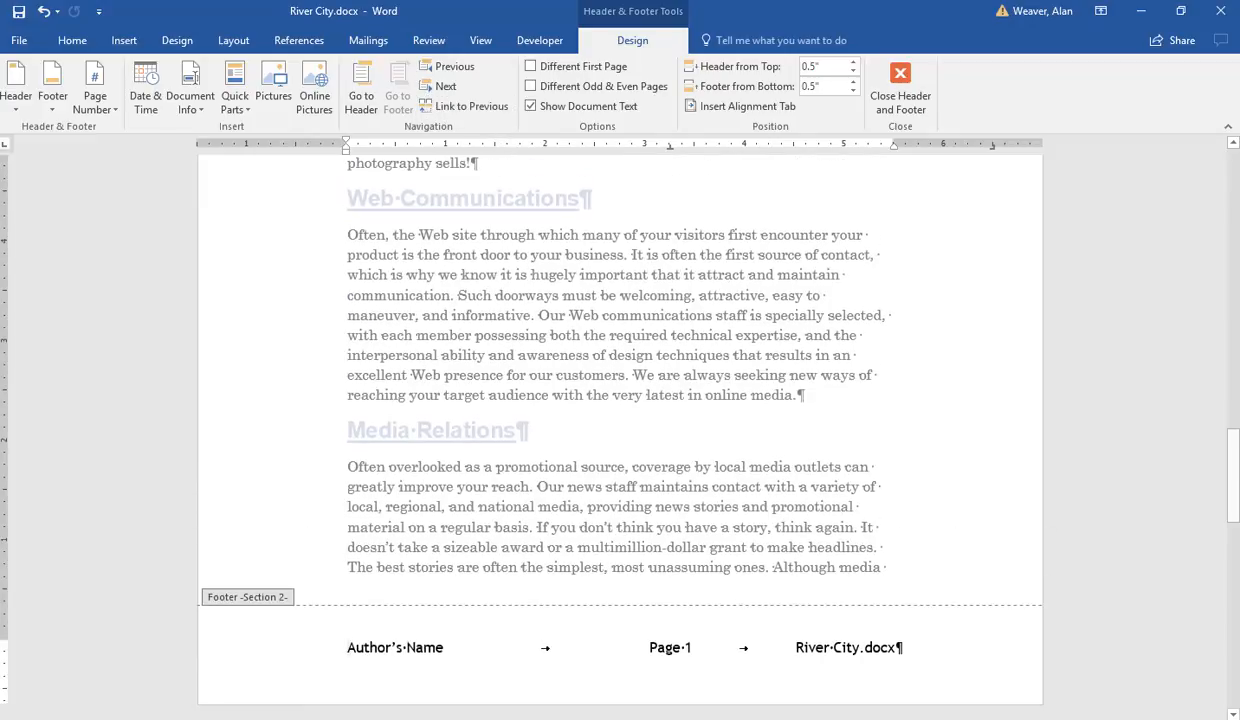
# Step: Delete all footer text in section 1 and close the header and footer
pyautogui.moveTo(1233, 470); pyautogui.dragTo(1232, 330)
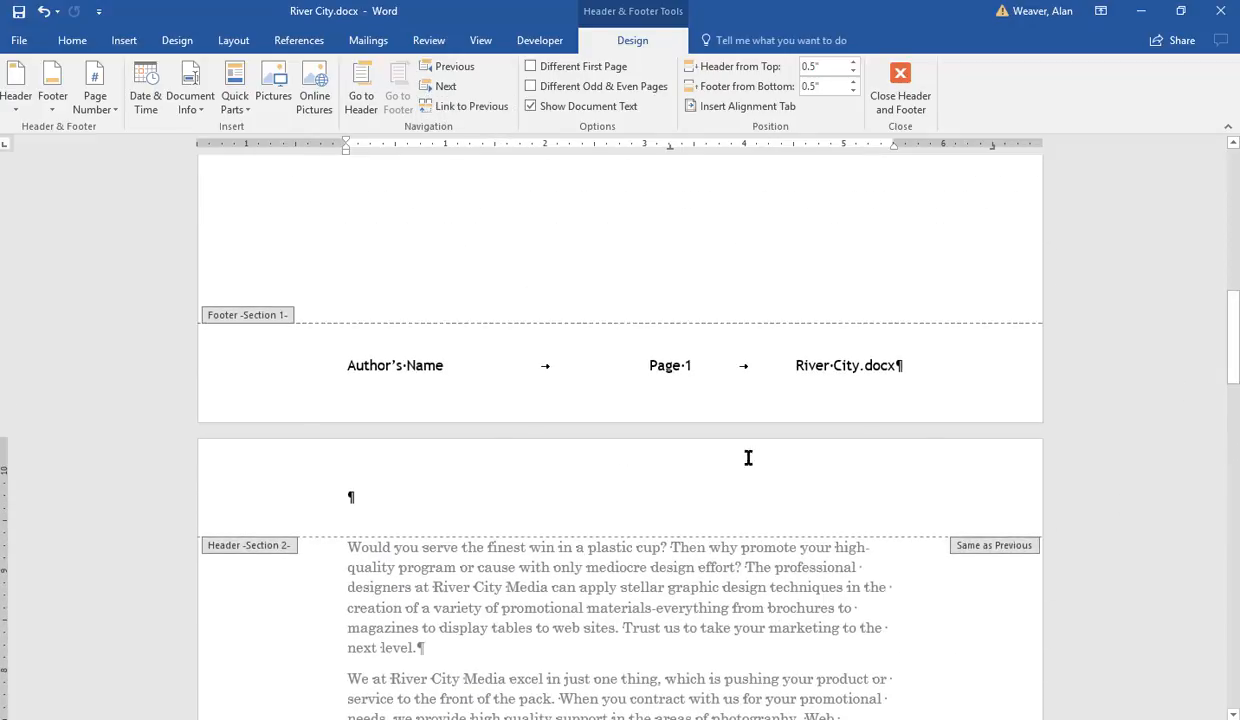
pyautogui.moveTo(340, 363); pyautogui.dragTo(1016, 382)
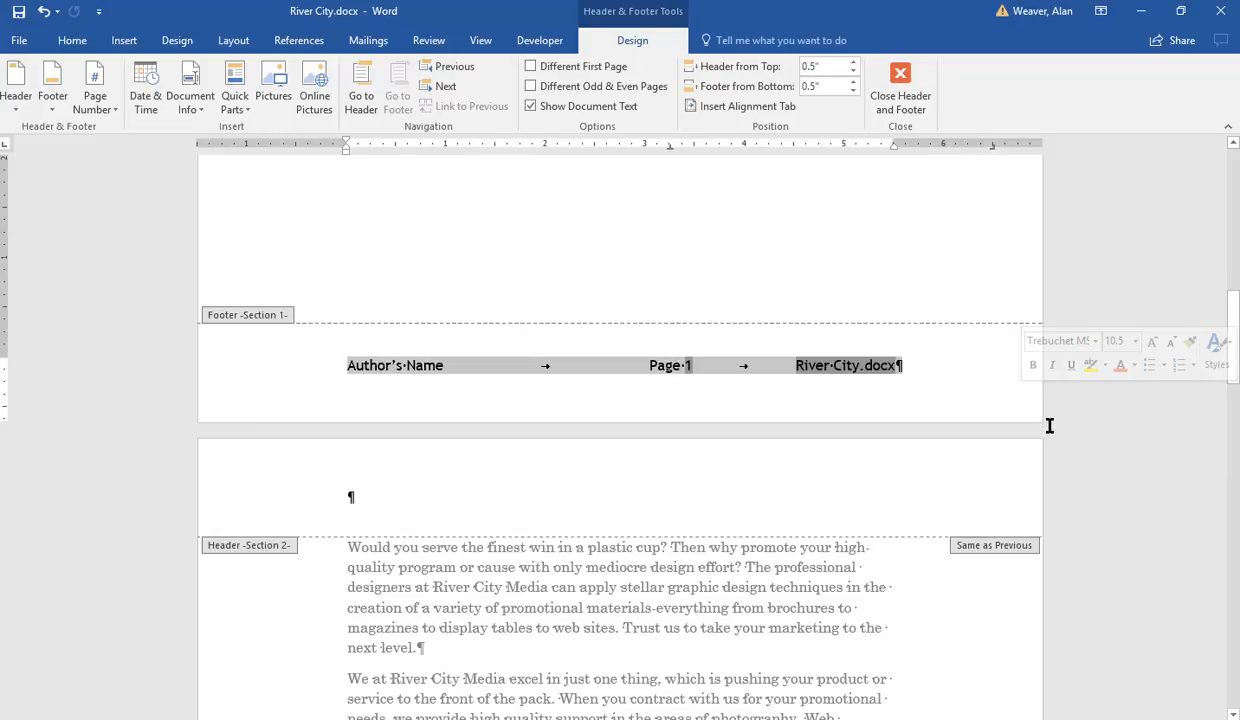
pyautogui.press('Delete')
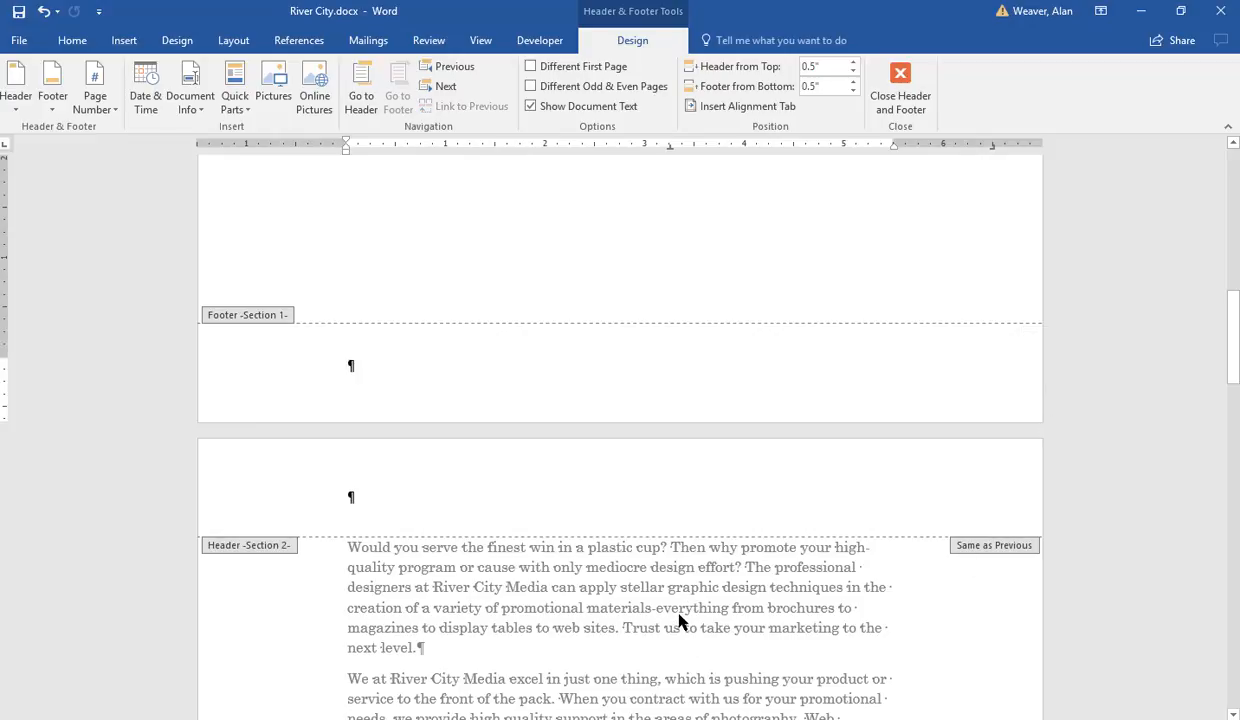
pyautogui.click(902, 100)
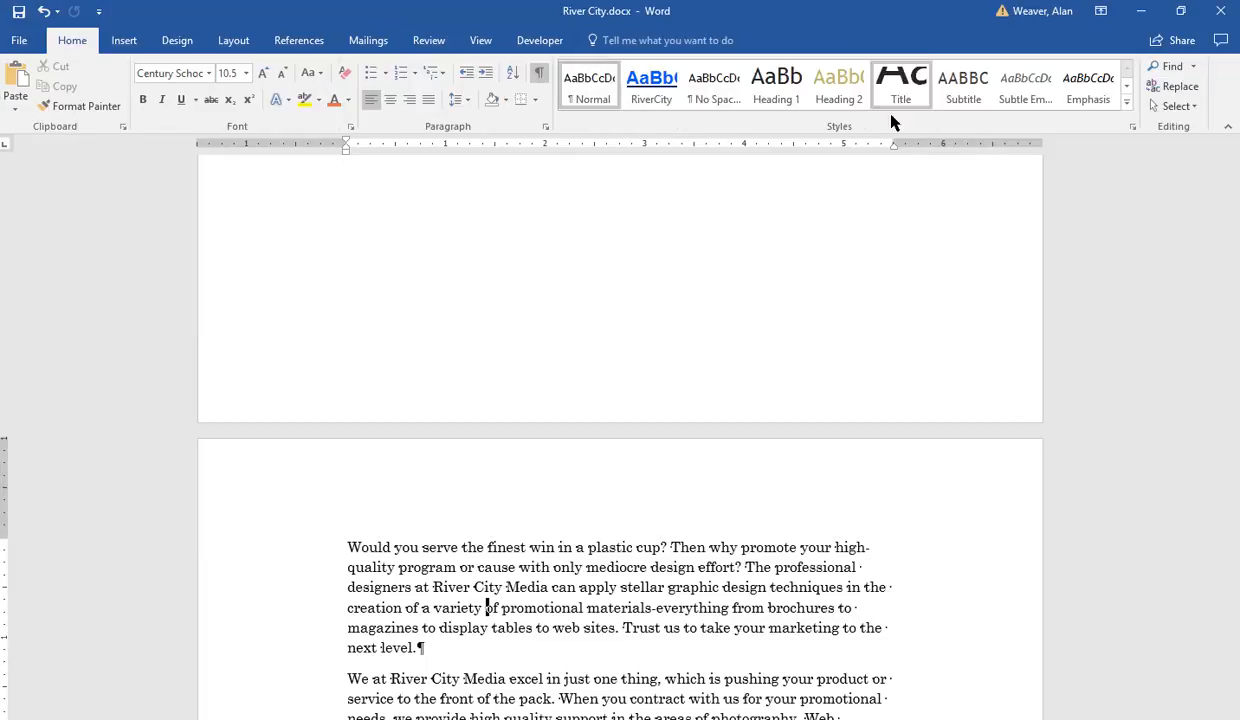
pyautogui.click(663, 604)
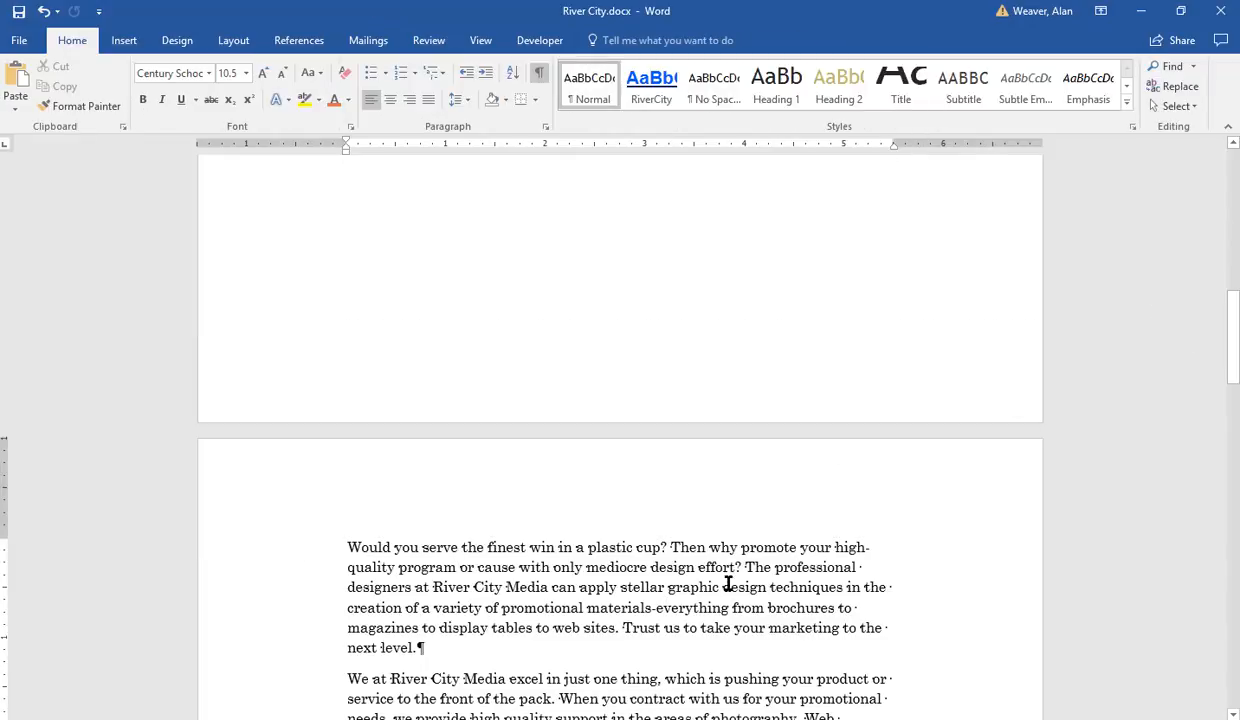
# Step: Preview the pages in print preview, zoomed out to view several pages at once
pyautogui.hotkey('ctrl', 'p')
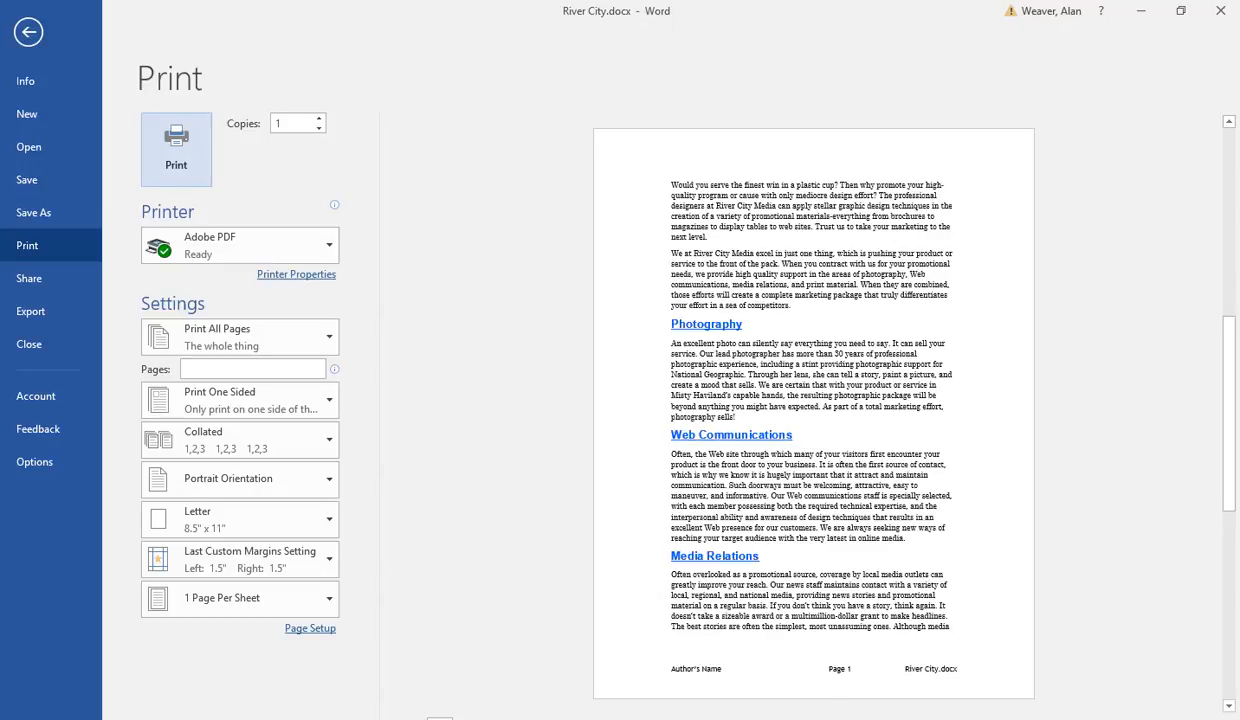
pyautogui.click(1085, 719)
pyautogui.click(1085, 719)
pyautogui.click(1085, 719)
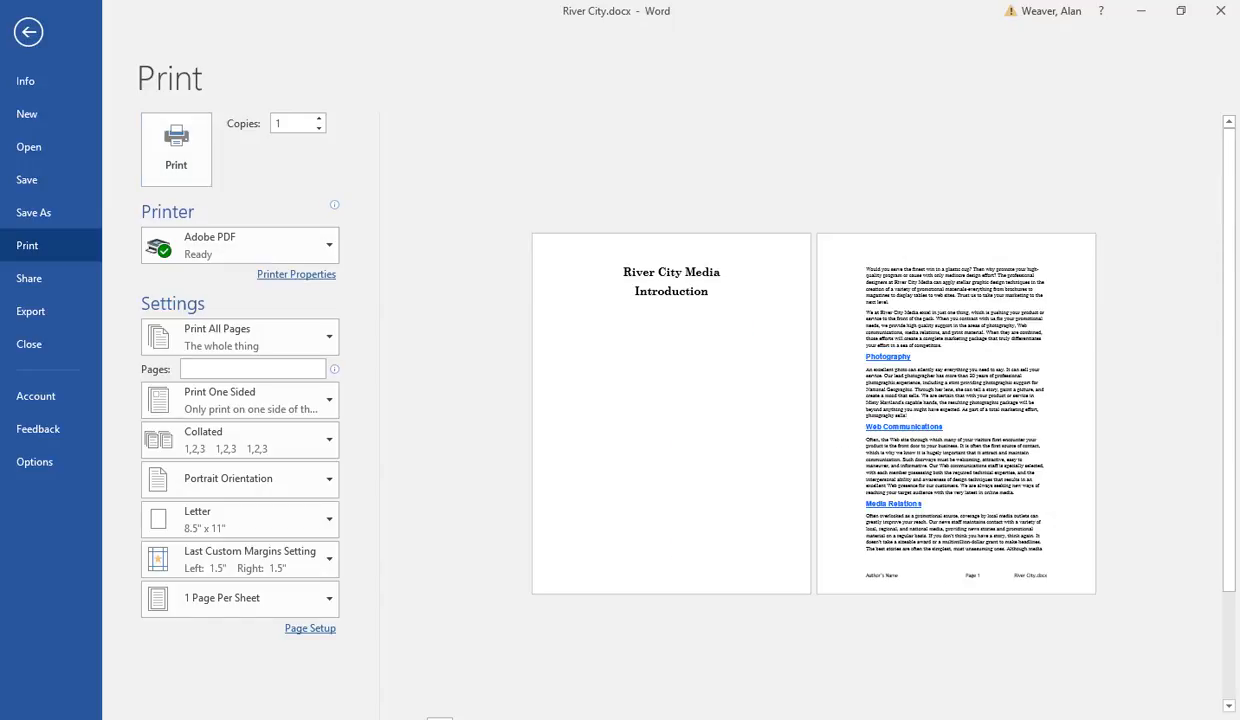
pyautogui.click(1085, 719)
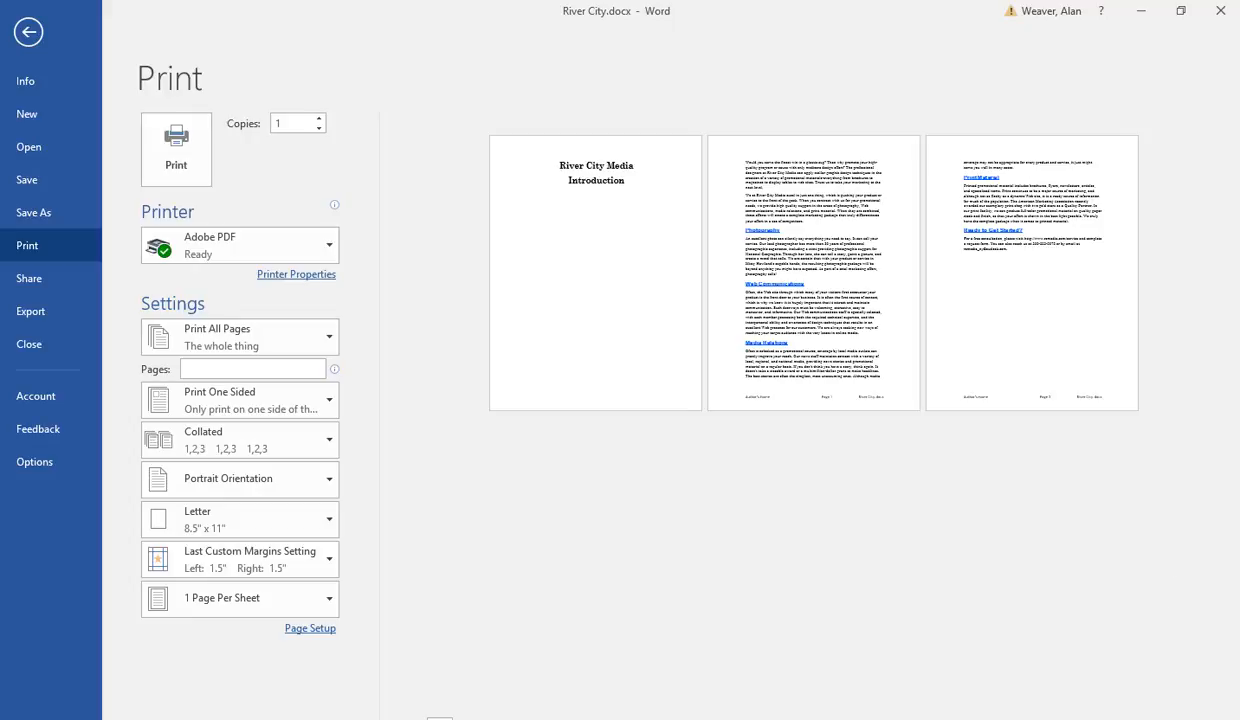
pyautogui.press('Escape')
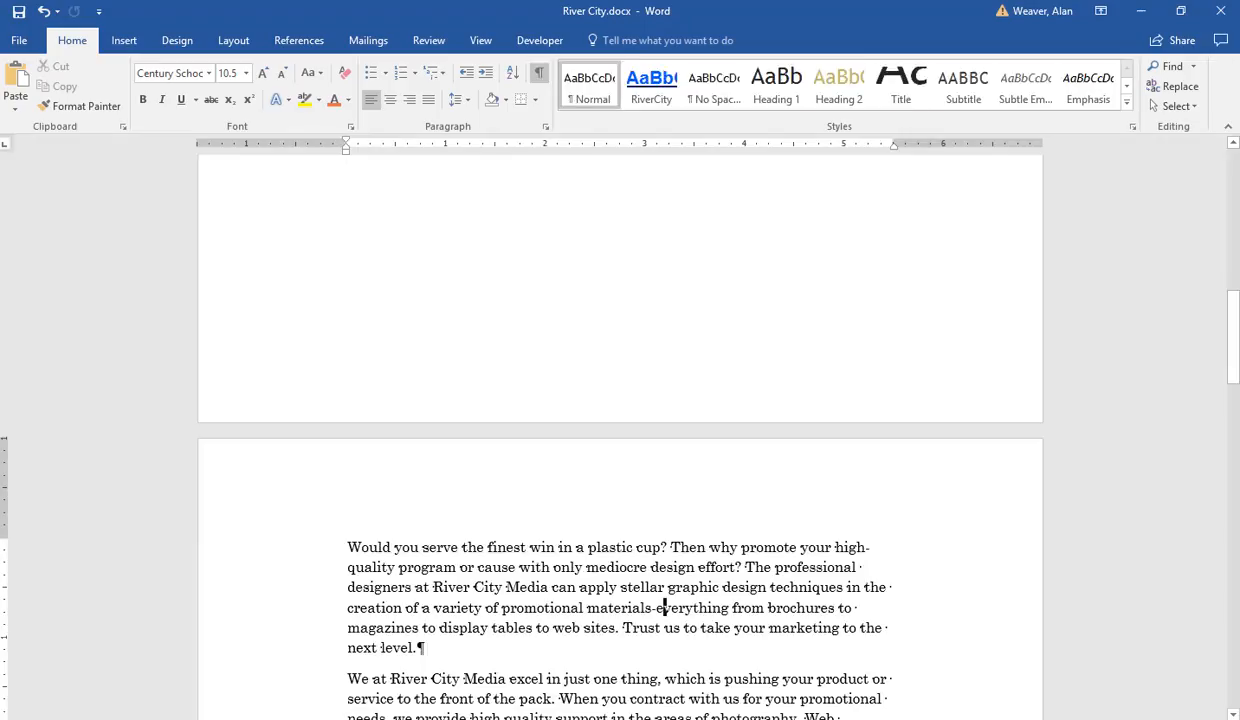
# Step: Scroll through the document pages following the title page to review the body text and headings
pyautogui.hotkey('ctrl', 'Home')
pyautogui.press('Down')
pyautogui.press('Down')
pyautogui.press('Down')
pyautogui.press('Down')
pyautogui.press('Down')
pyautogui.press('Down')
pyautogui.press('Down')
pyautogui.press('Down')
pyautogui.press('Down')
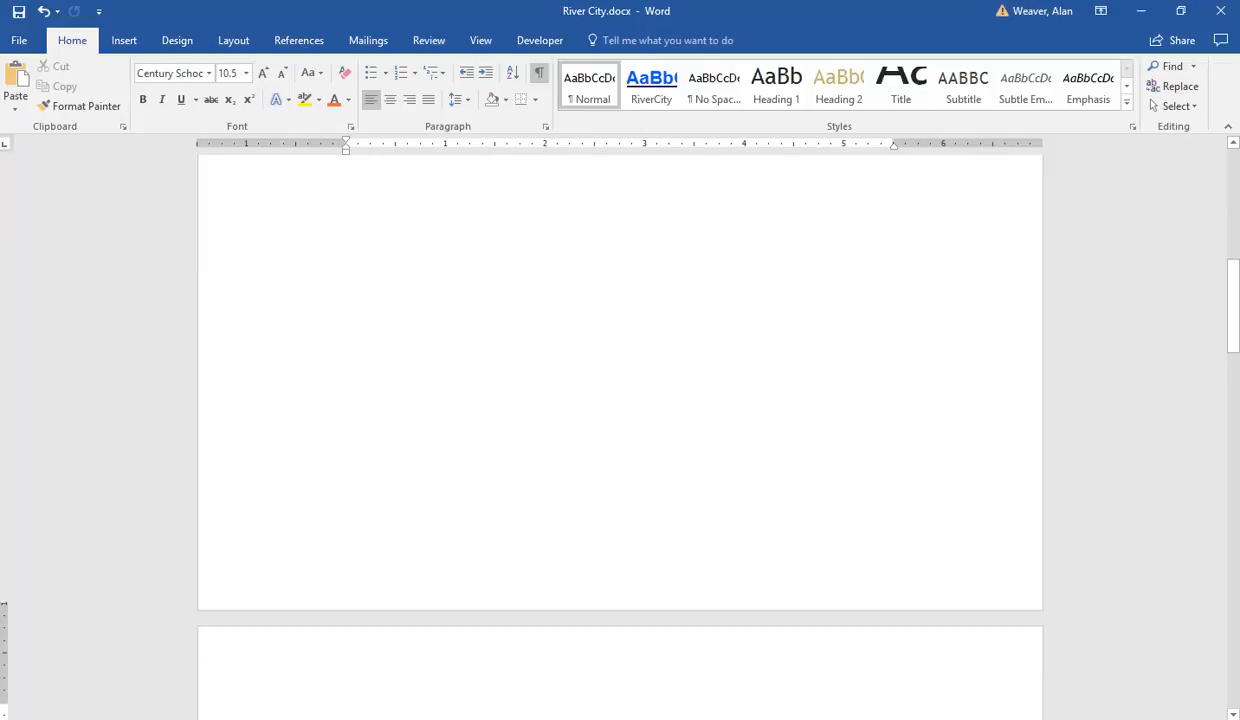
pyautogui.press('Down')
pyautogui.press('Down')
pyautogui.press('Down')
pyautogui.press('Down')
pyautogui.press('Down')
pyautogui.press('Down')
pyautogui.press('Down')
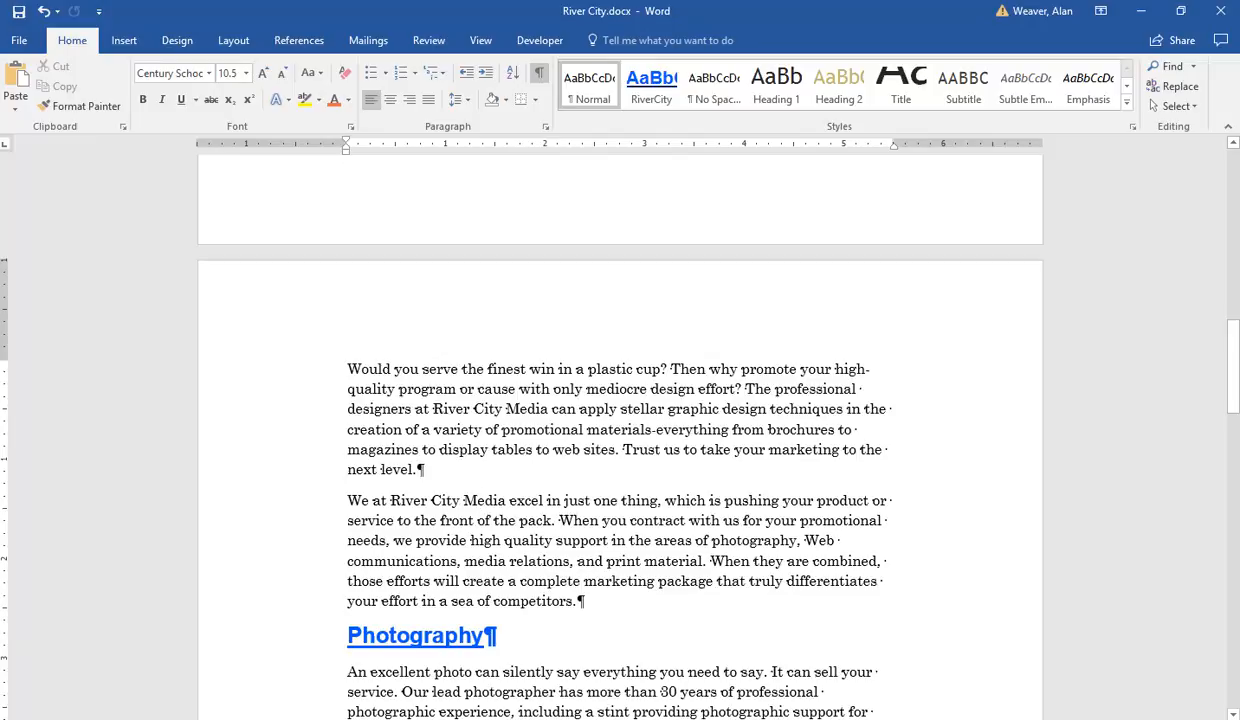
pyautogui.press('Up')
pyautogui.press('Up')
pyautogui.press('Up')
pyautogui.press('Up')
pyautogui.press('Up')
pyautogui.press('Up')
pyautogui.press('Up')
pyautogui.press('Up')
pyautogui.press('Up')
pyautogui.moveTo(1236, 362); pyautogui.dragTo(1218, 512)
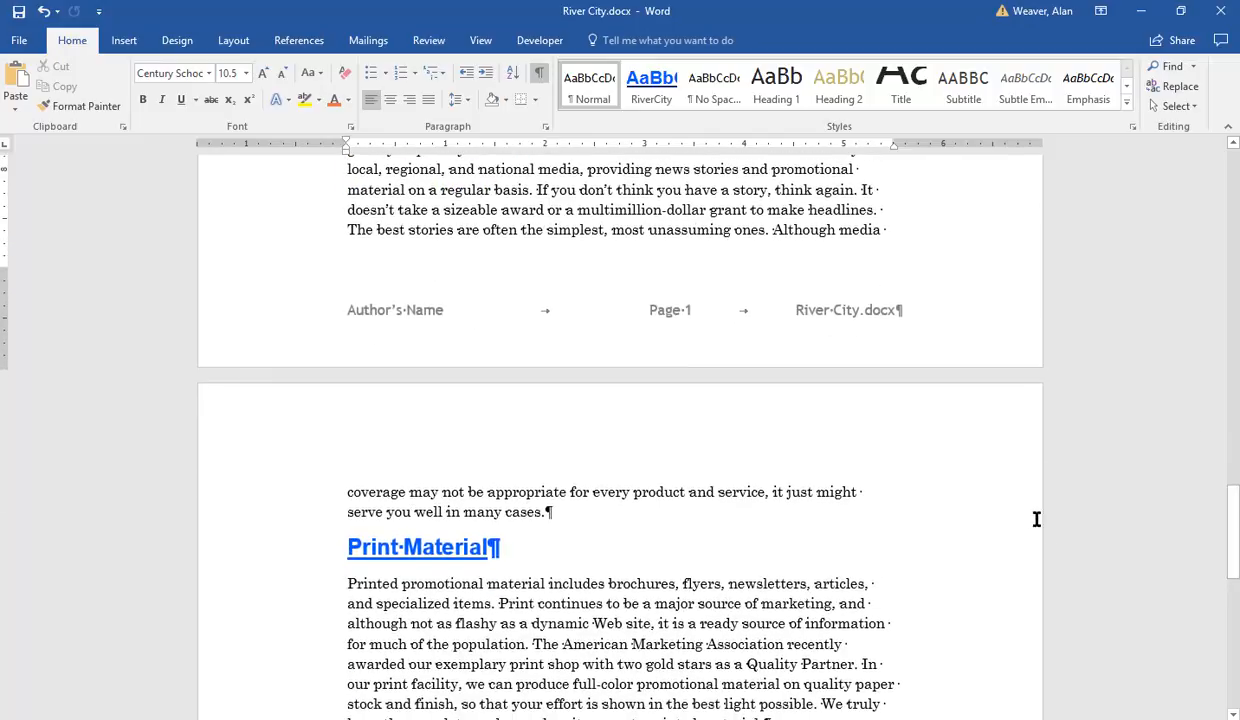
pyautogui.moveTo(1234, 562); pyautogui.dragTo(1212, 395)
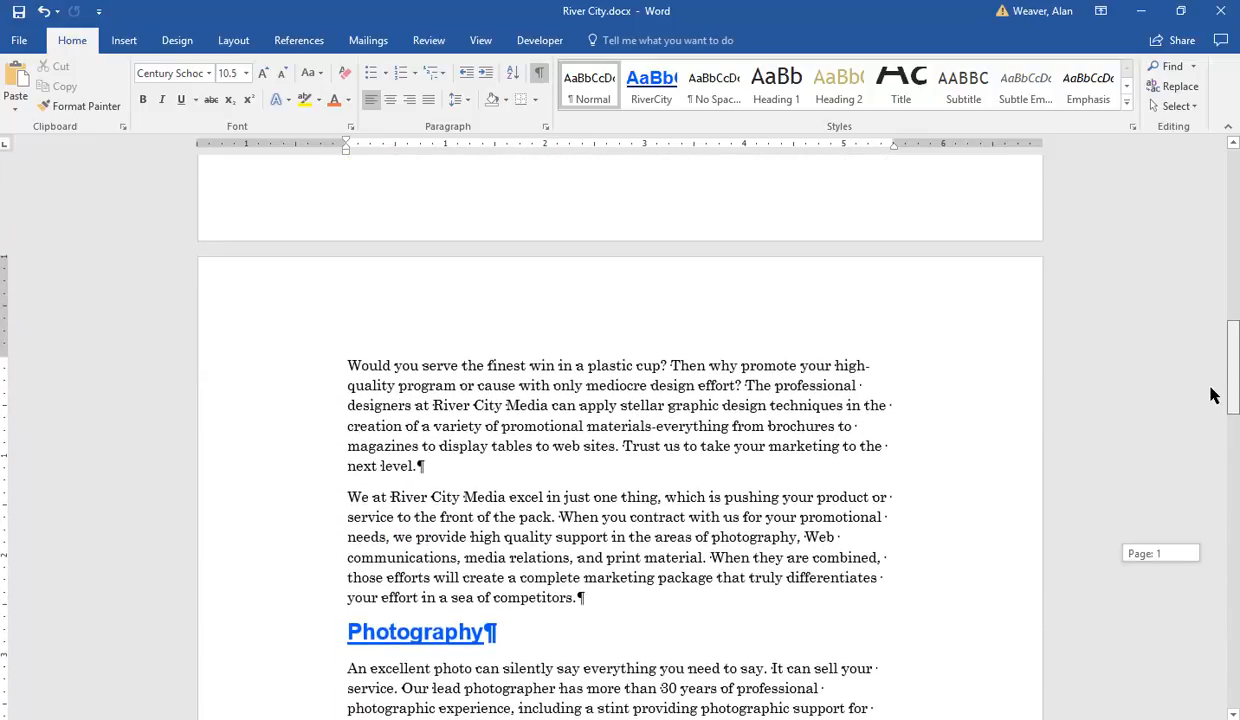
# Step: Remove the space after the Photography heading paragraph
pyautogui.click(396, 635)
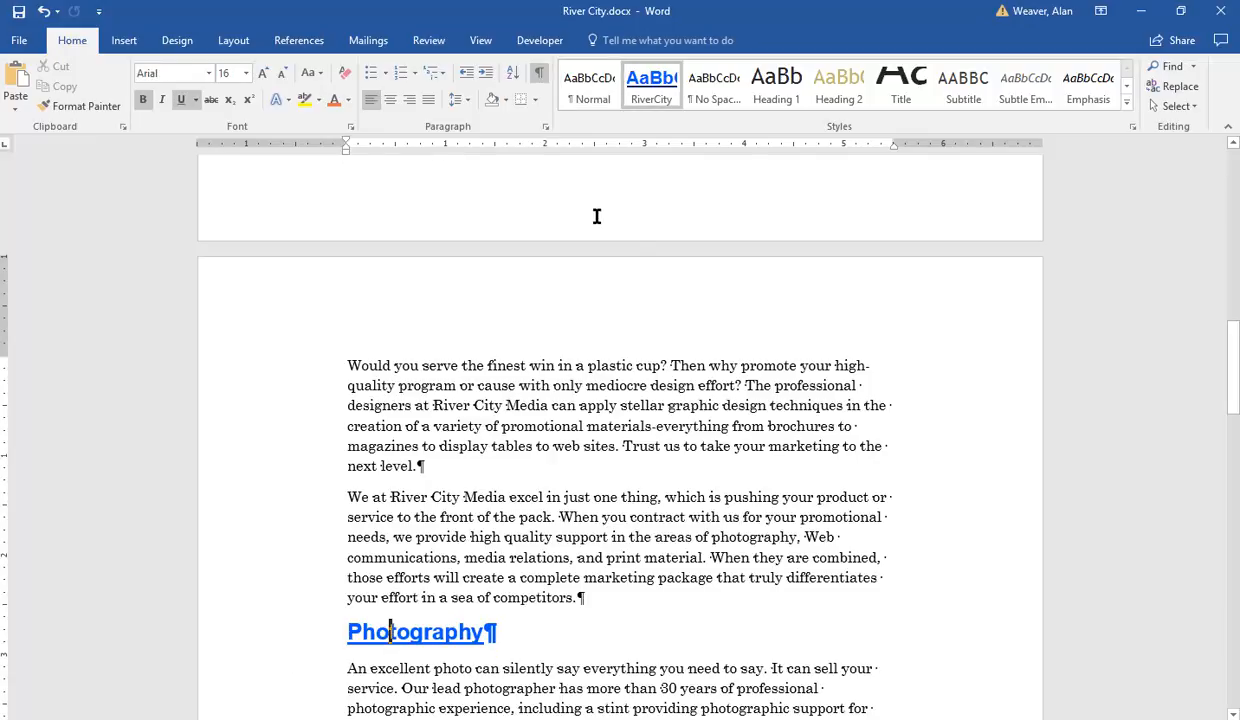
pyautogui.click(466, 105)
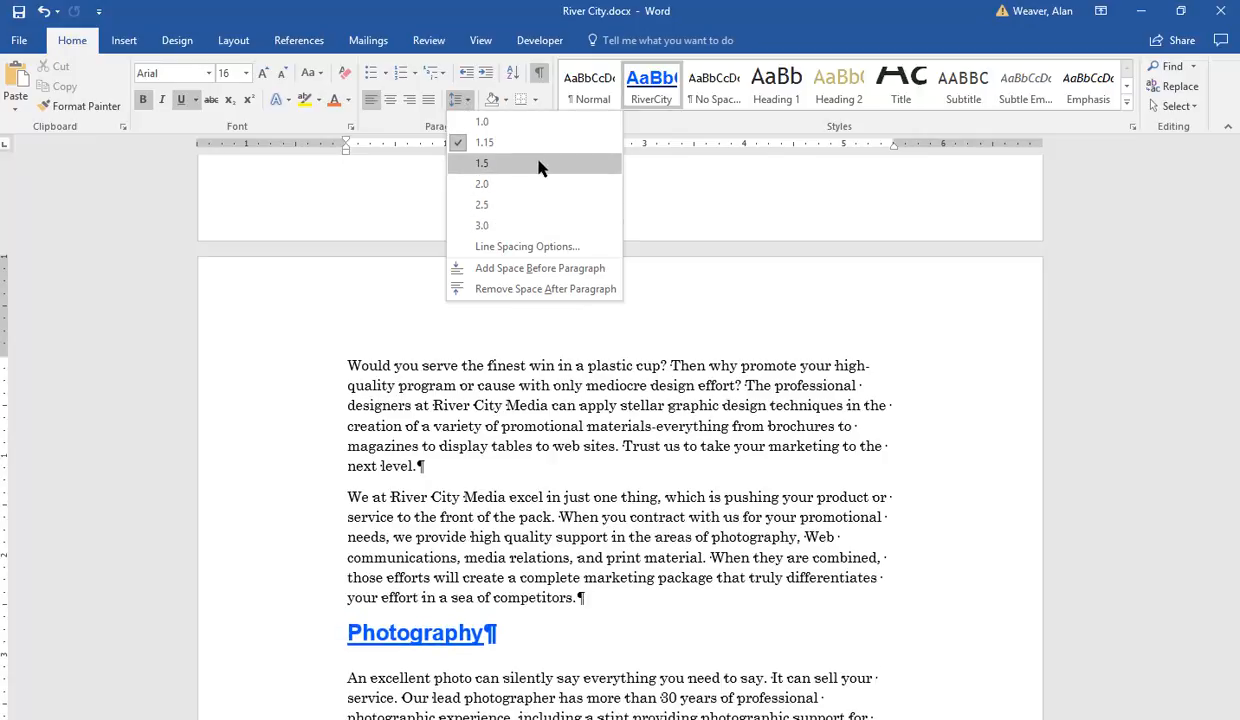
pyautogui.click(590, 288)
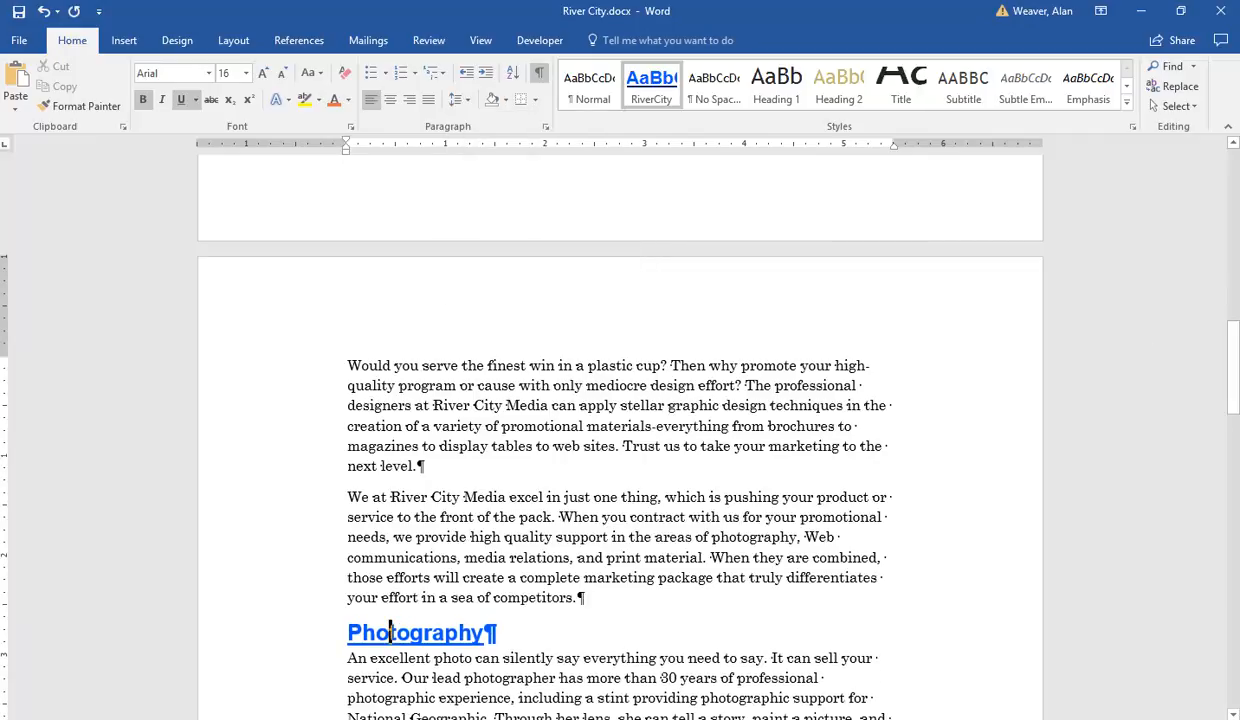
pyautogui.moveTo(1236, 330); pyautogui.dragTo(1212, 410)
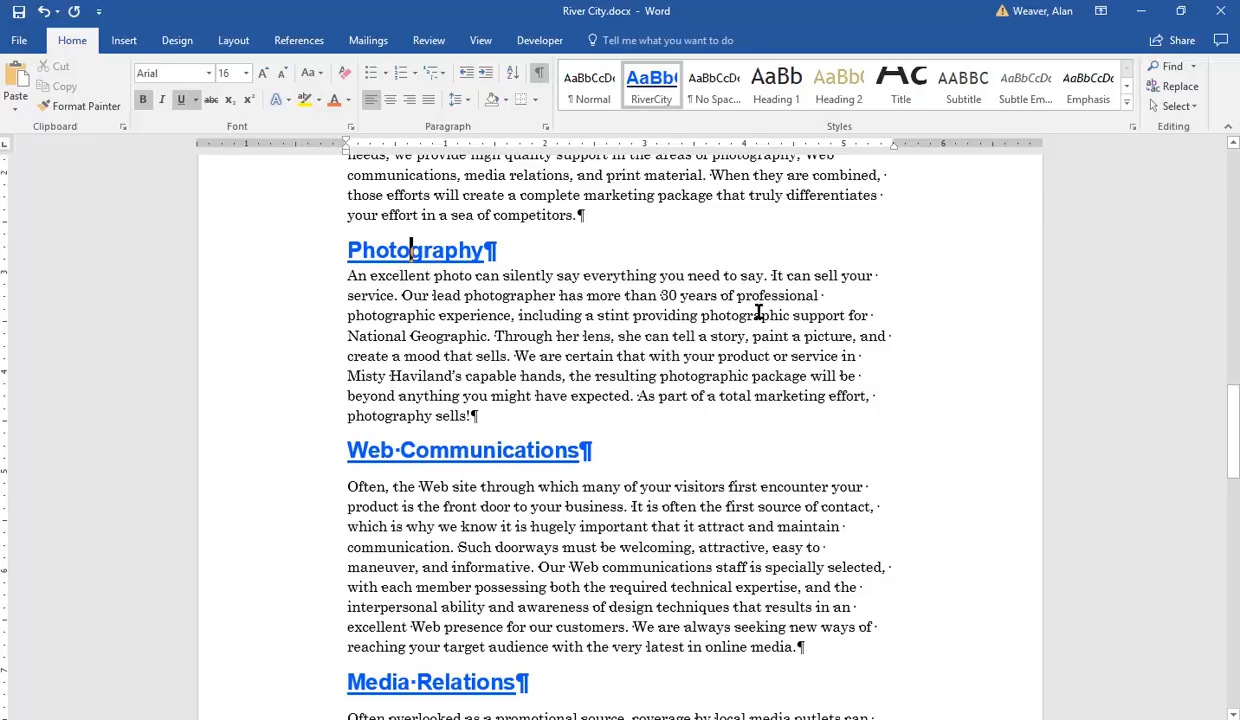
pyautogui.rightClick(645, 80)
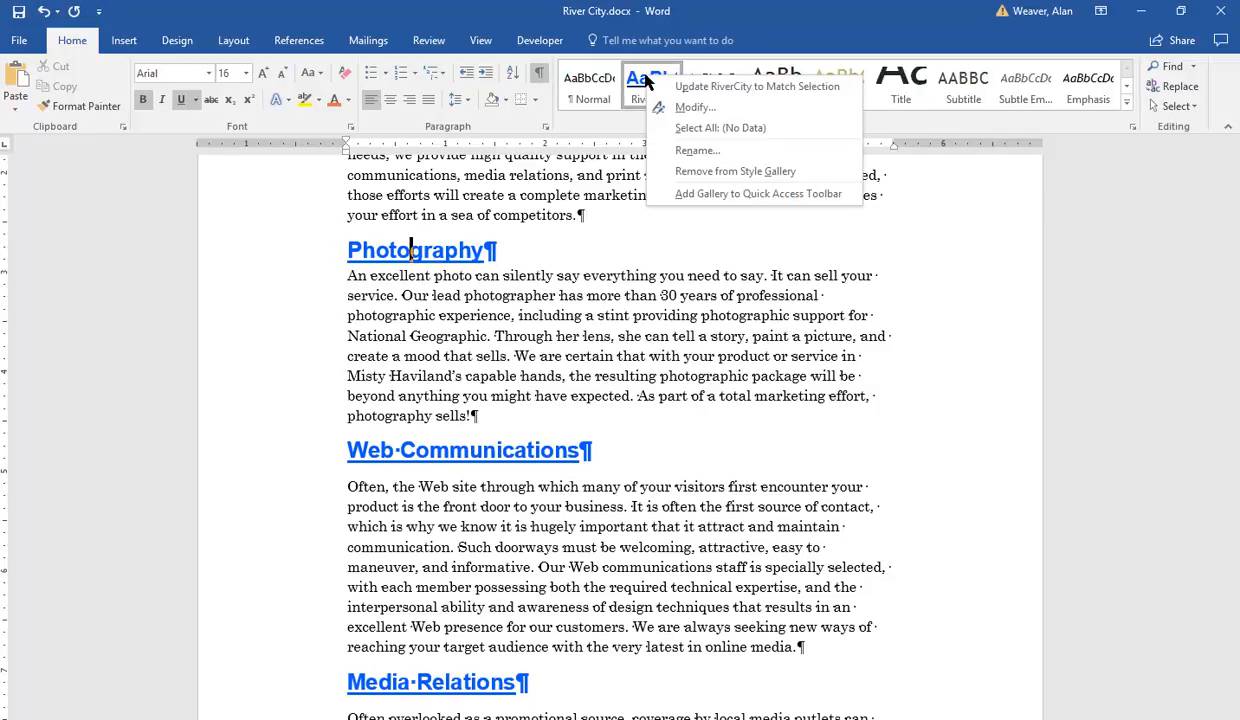
pyautogui.click(694, 107)
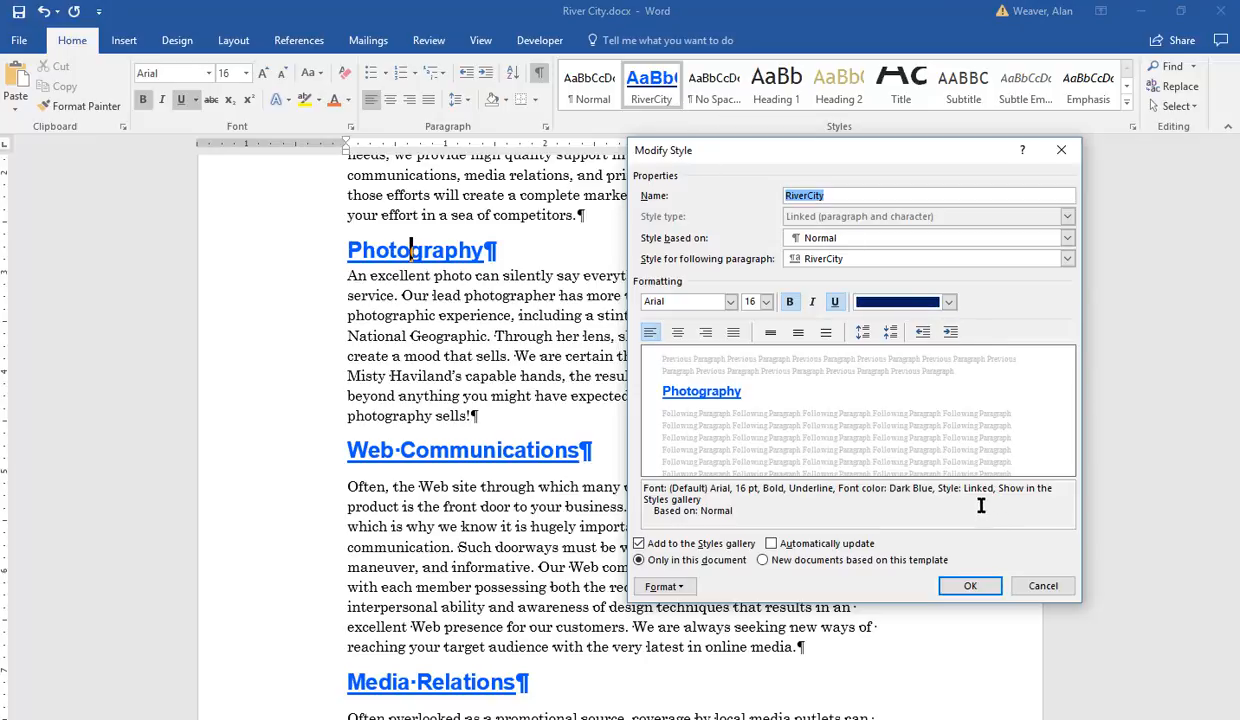
pyautogui.click(966, 582)
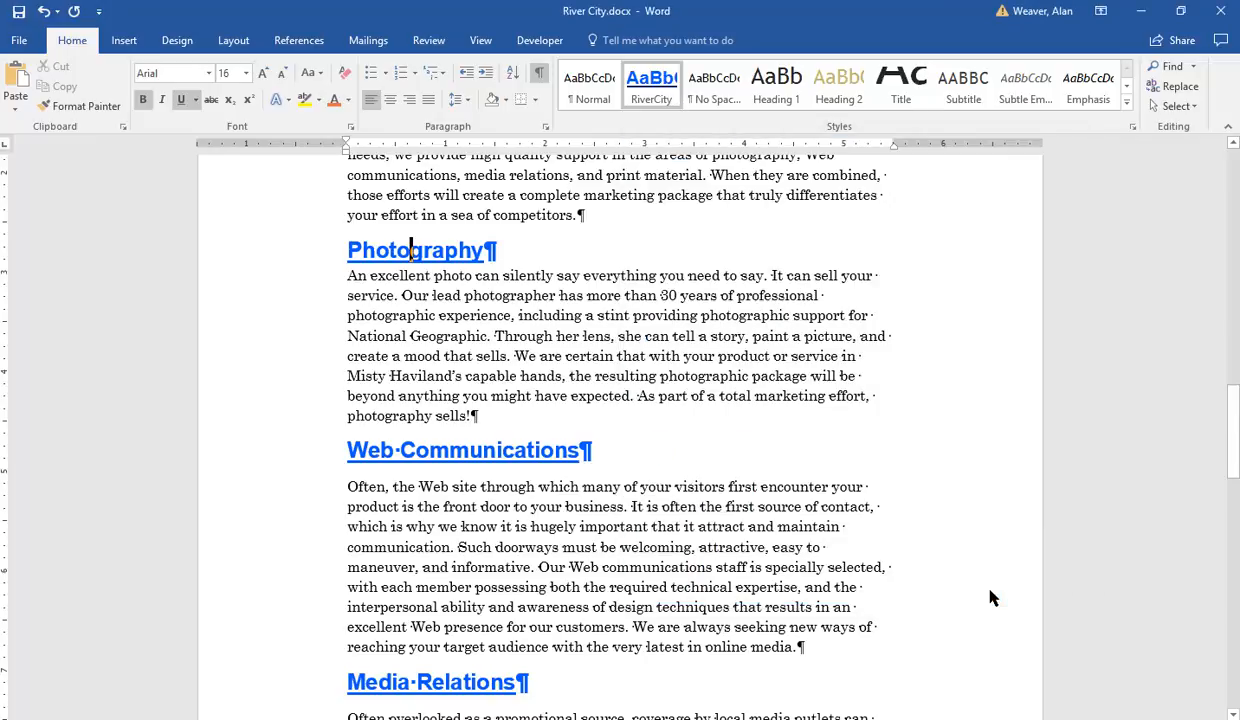
# Step: Update the RiverCity style to match the Photography heading's formatting
pyautogui.click(526, 448)
pyautogui.click(424, 251)
pyautogui.rightClick(634, 91)
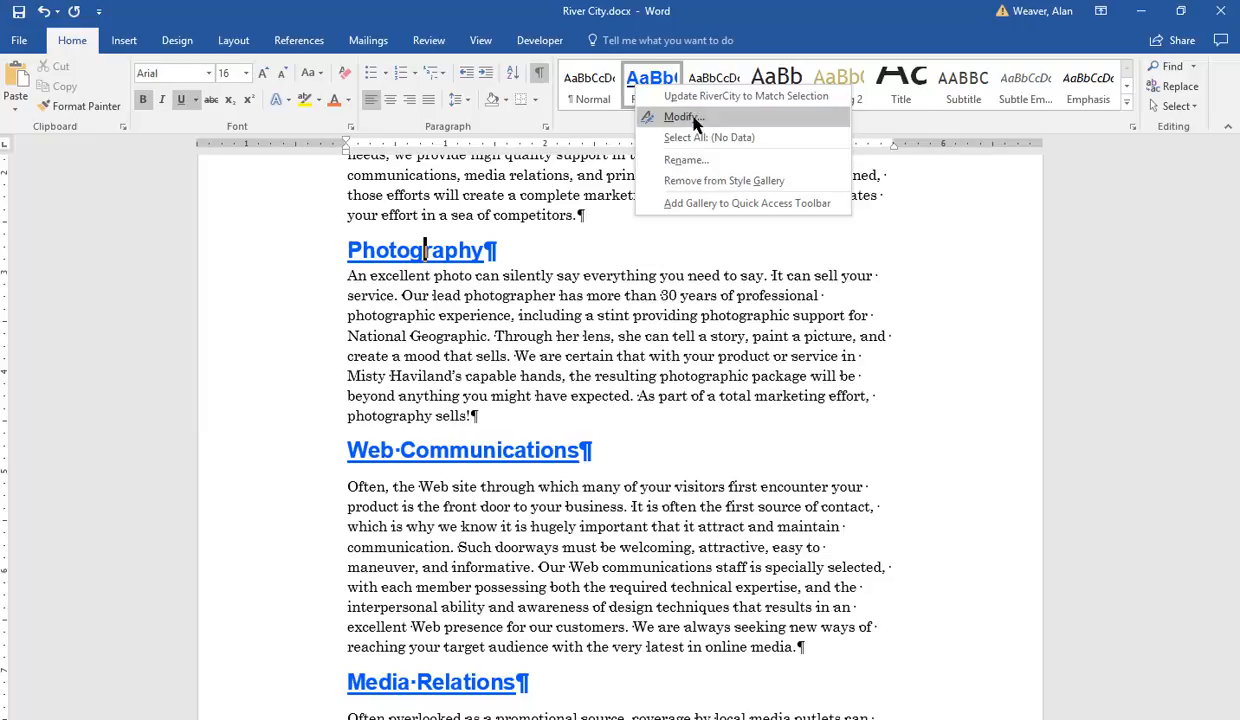
pyautogui.click(752, 97)
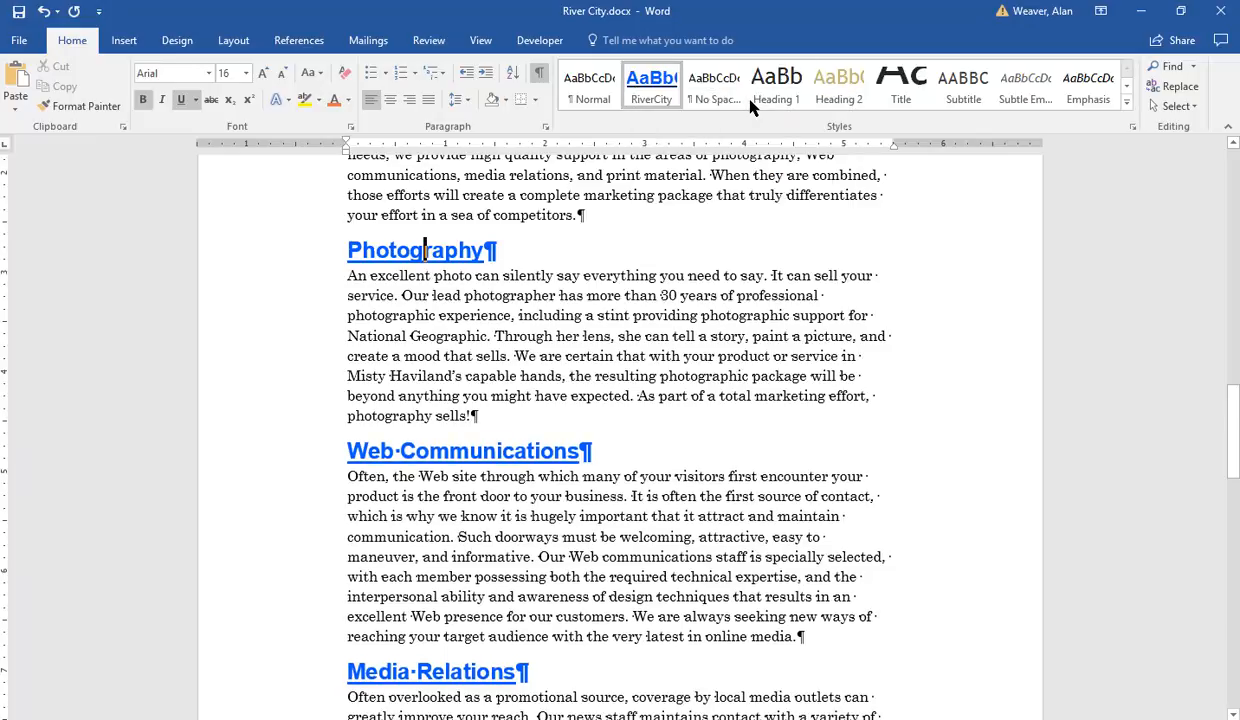
pyautogui.click(827, 376)
# Step: Set the title page section's vertical alignment to Center for this section only, then open the print preview
pyautogui.moveTo(1233, 413); pyautogui.dragTo(1125, 172)
pyautogui.click(664, 293)
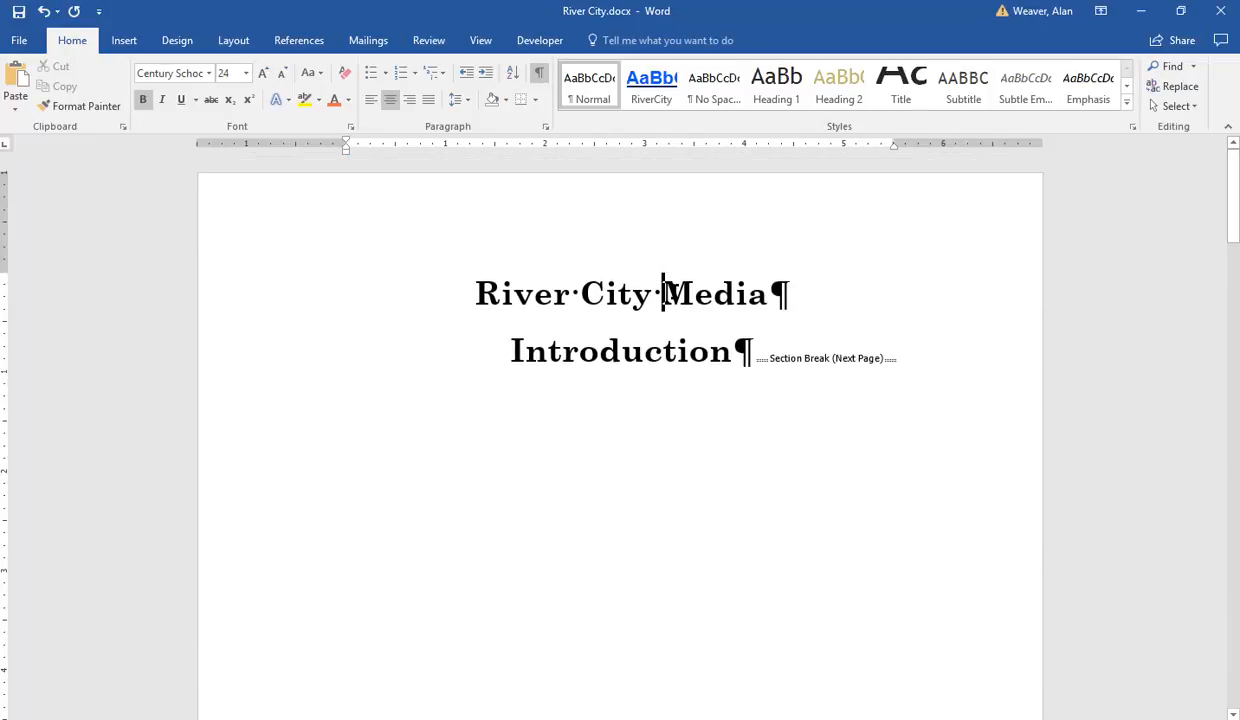
pyautogui.click(671, 362)
pyautogui.click(237, 42)
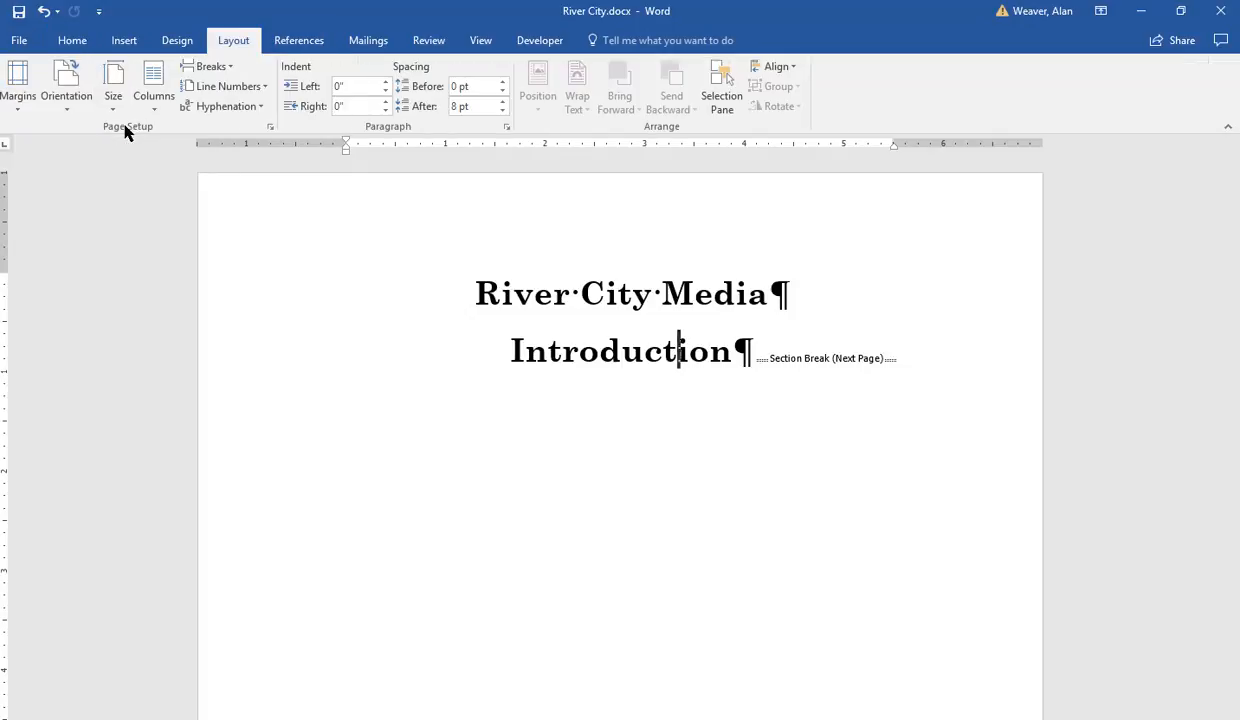
pyautogui.click(270, 127)
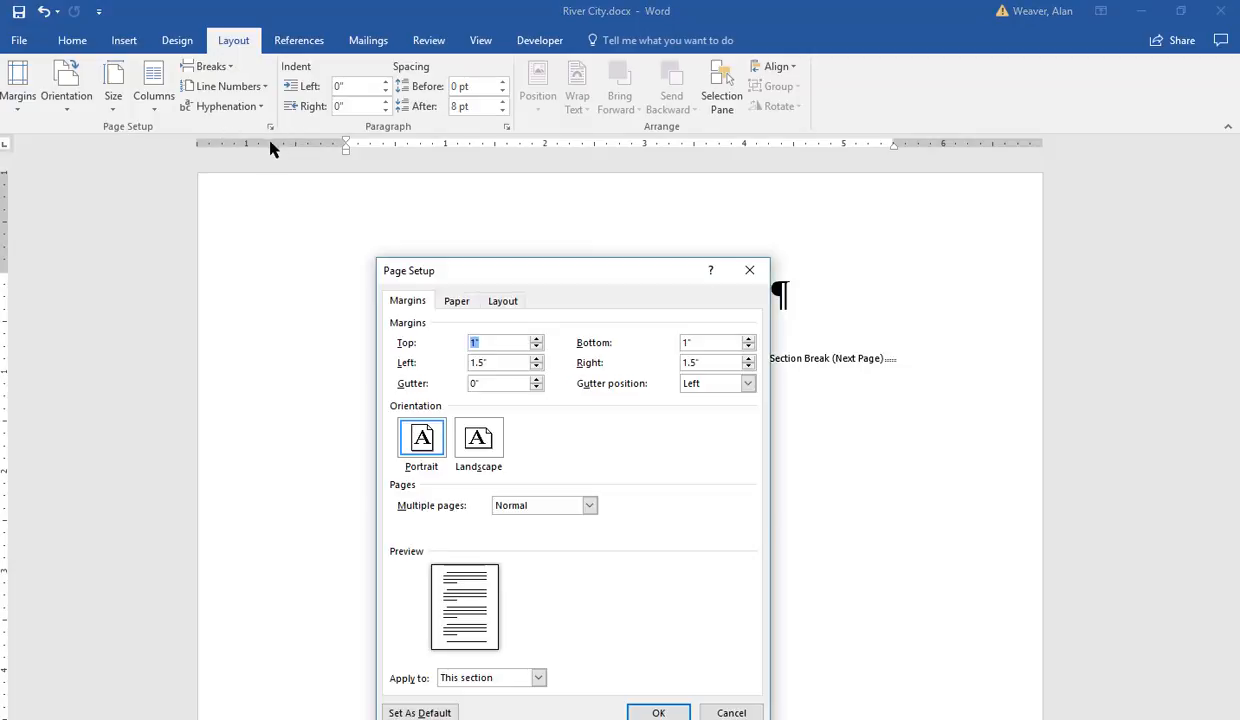
pyautogui.click(505, 302)
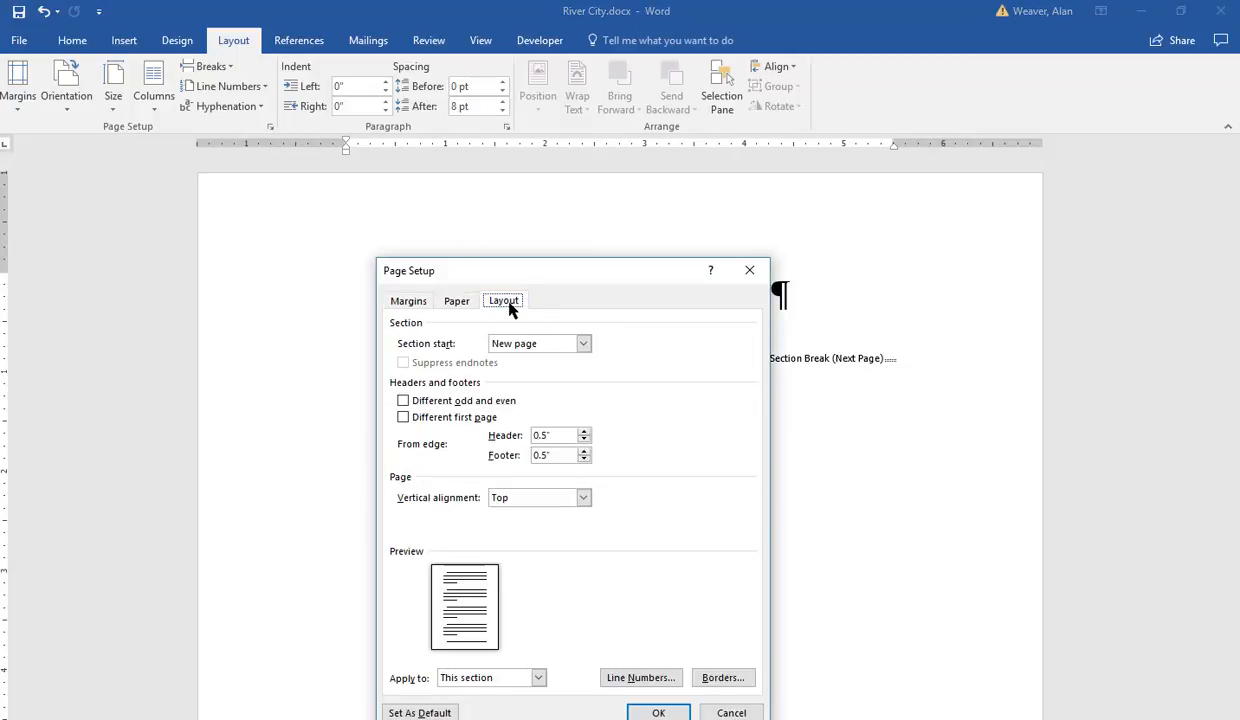
pyautogui.click(582, 500)
pyautogui.click(545, 511)
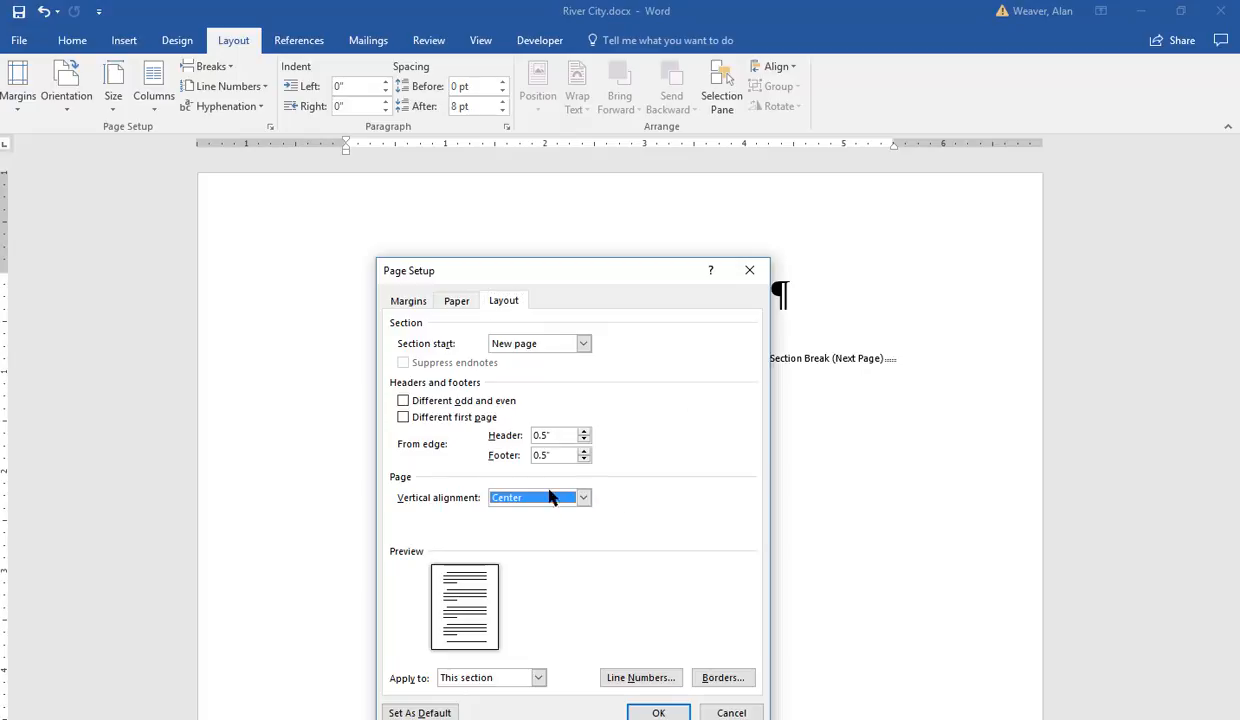
pyautogui.moveTo(563, 281); pyautogui.dragTo(587, 159)
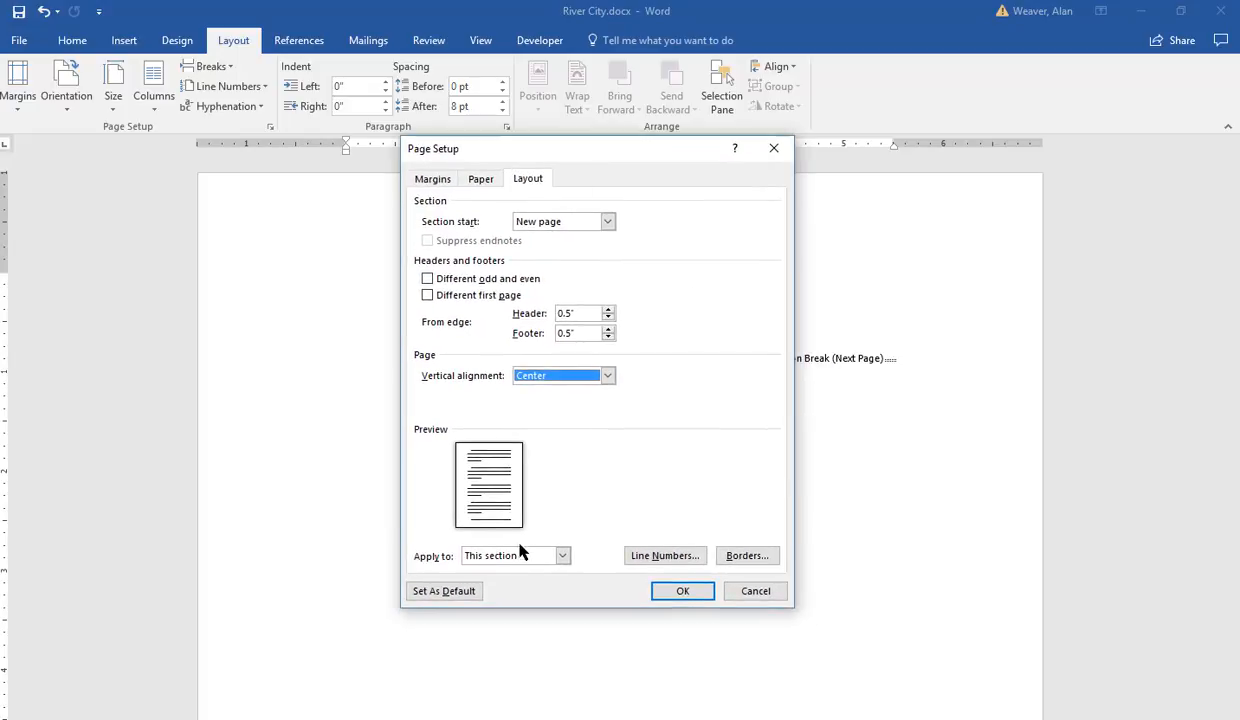
pyautogui.click(562, 556)
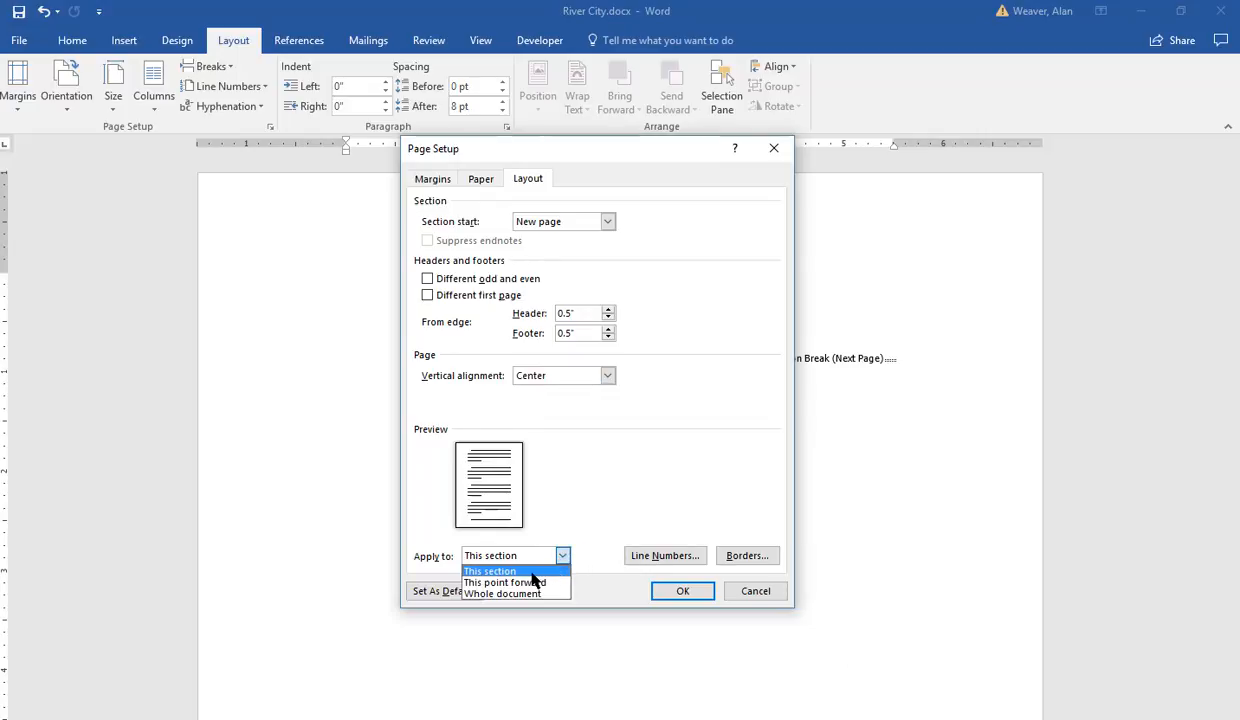
pyautogui.click(532, 573)
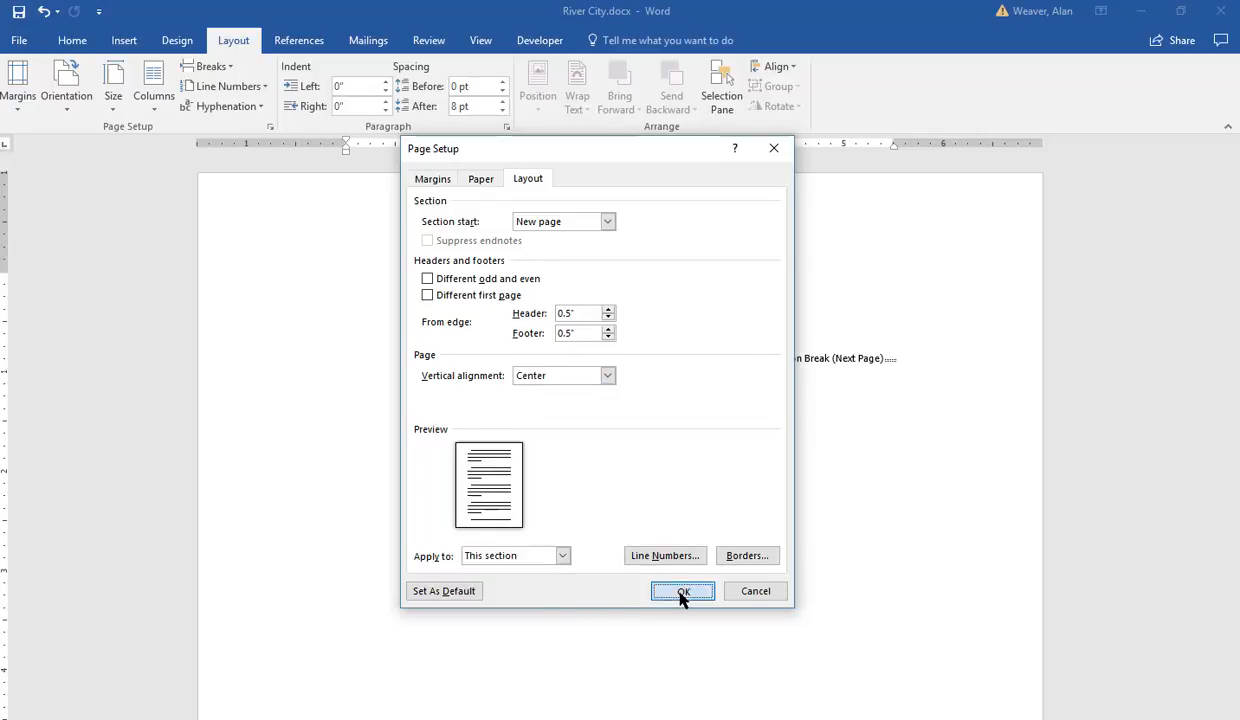
pyautogui.click(683, 591)
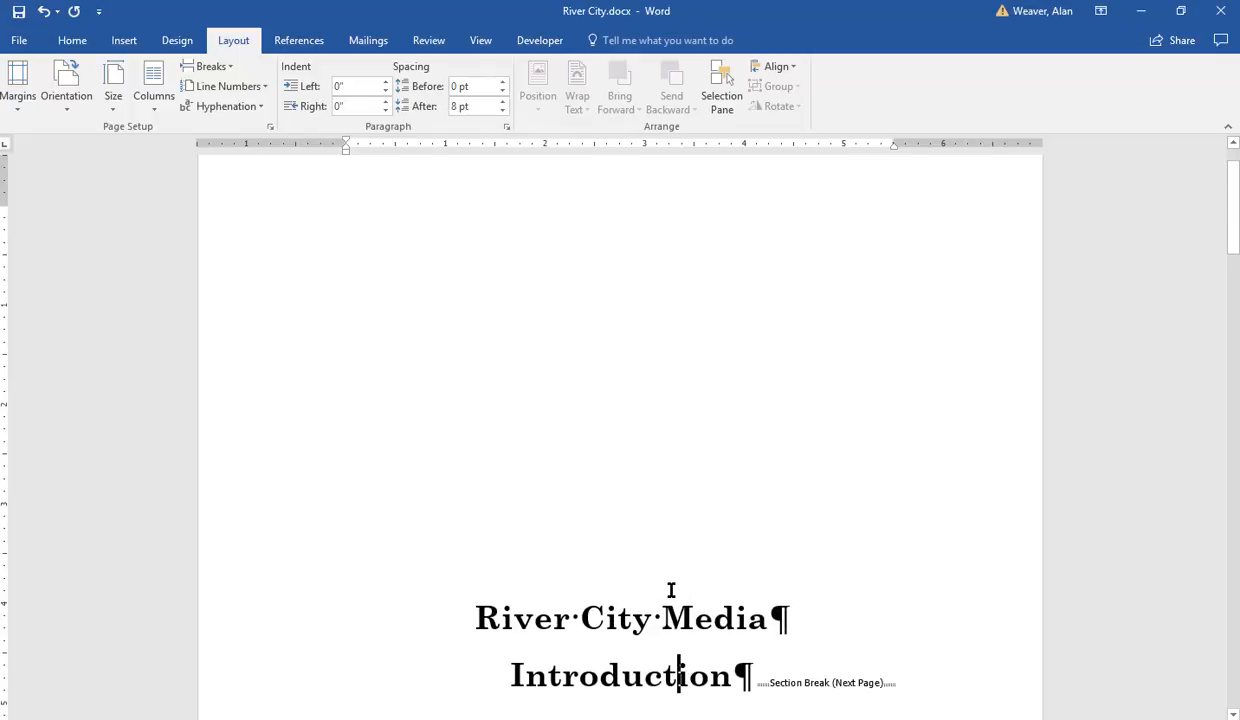
pyautogui.hotkey('ctrl', 'p')
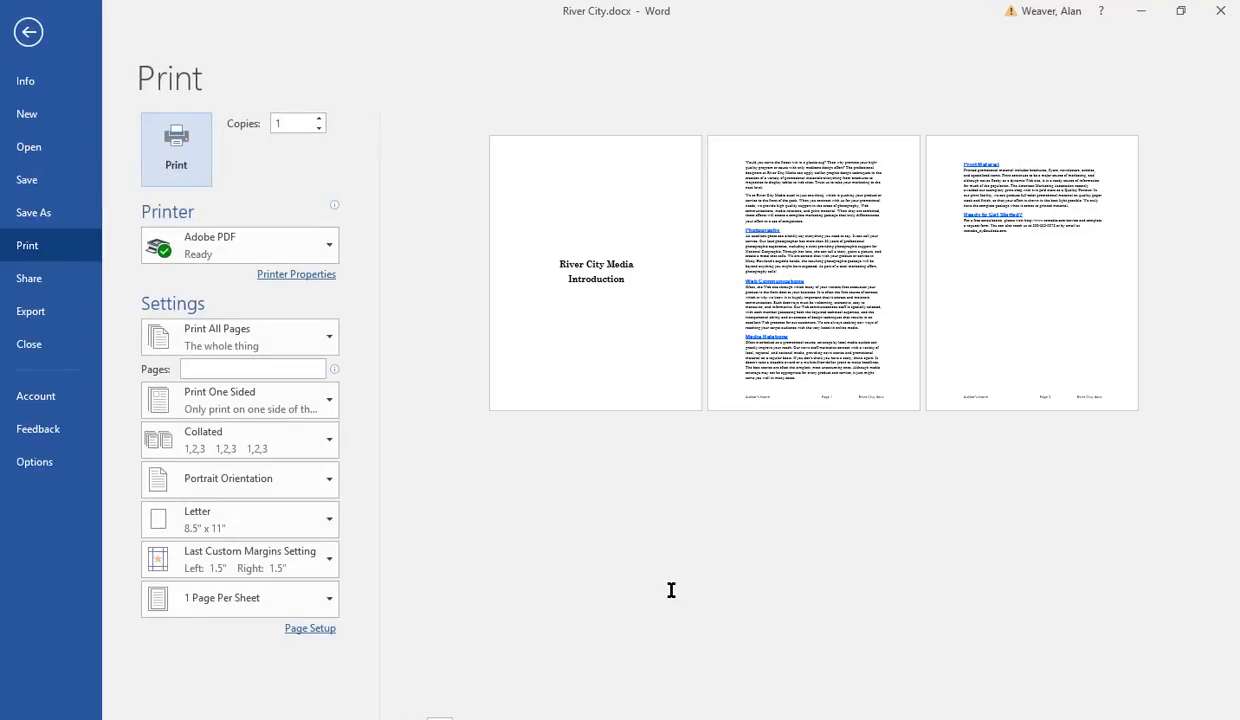